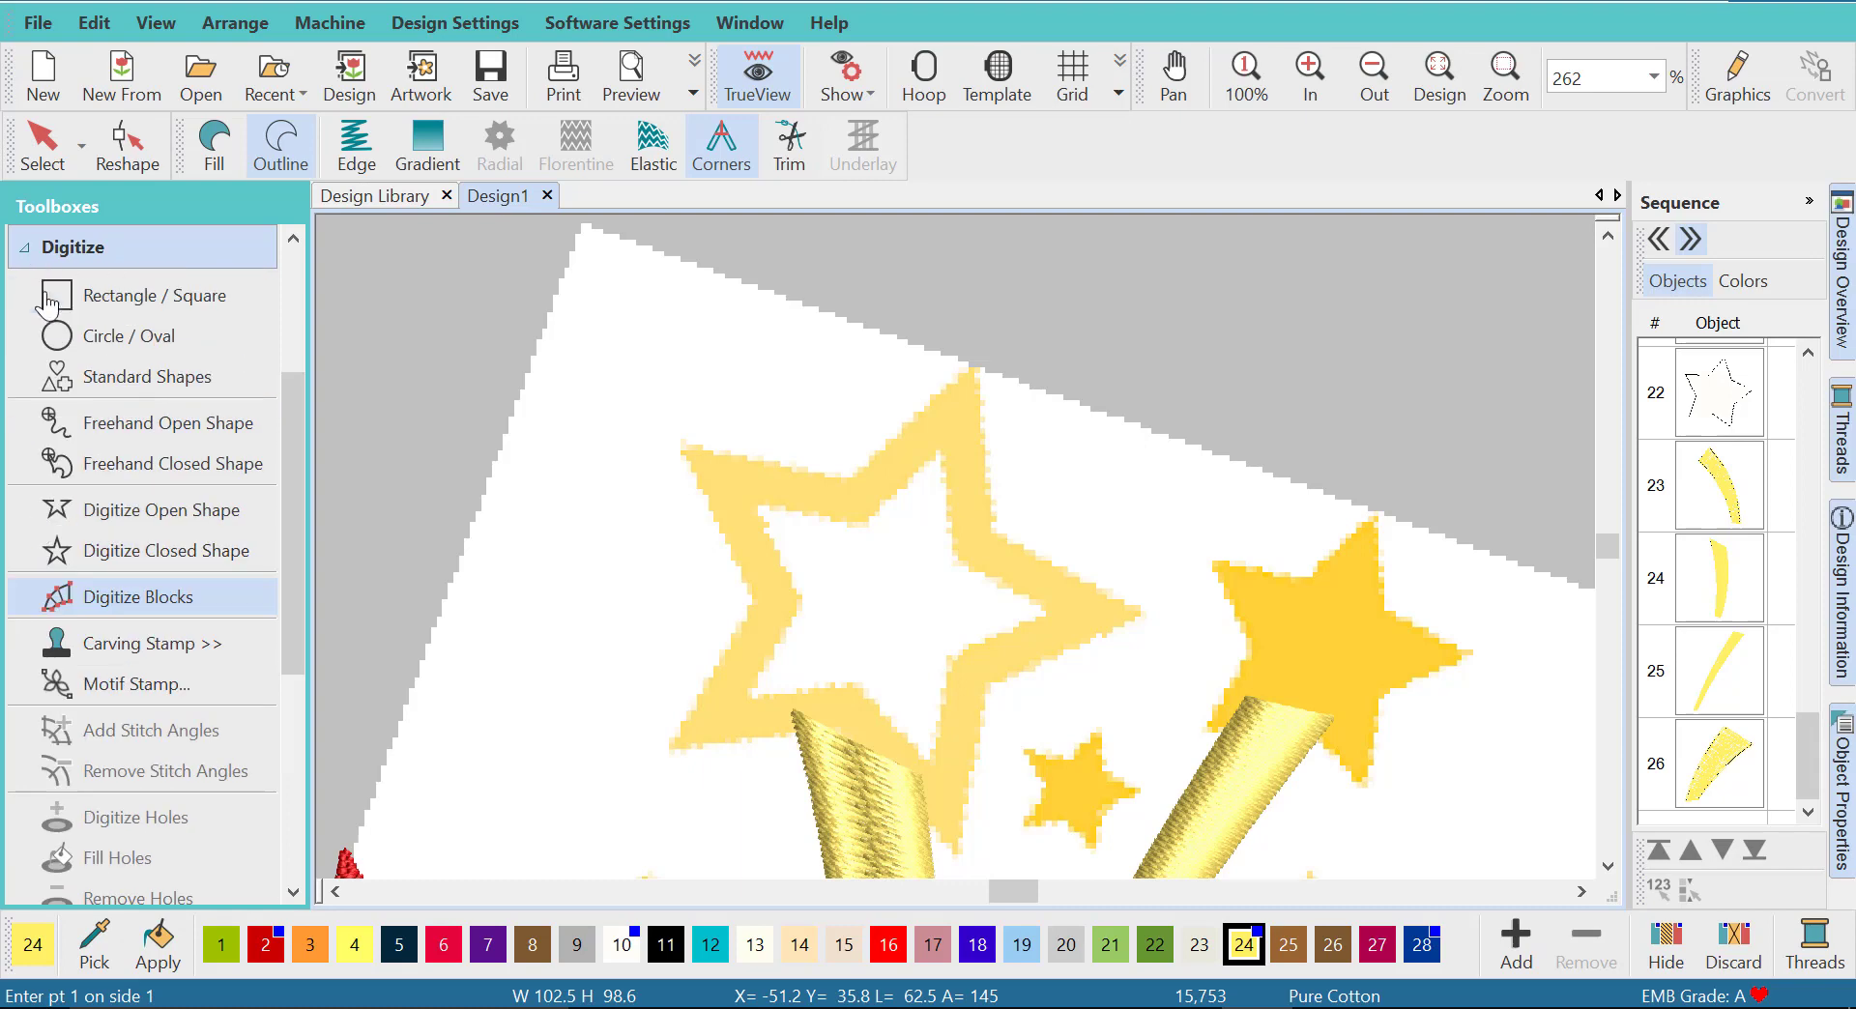
- Trace the large outlined star above the rays as a closed shape with satin outline and recolor it with orange thread 3
click(131, 558)
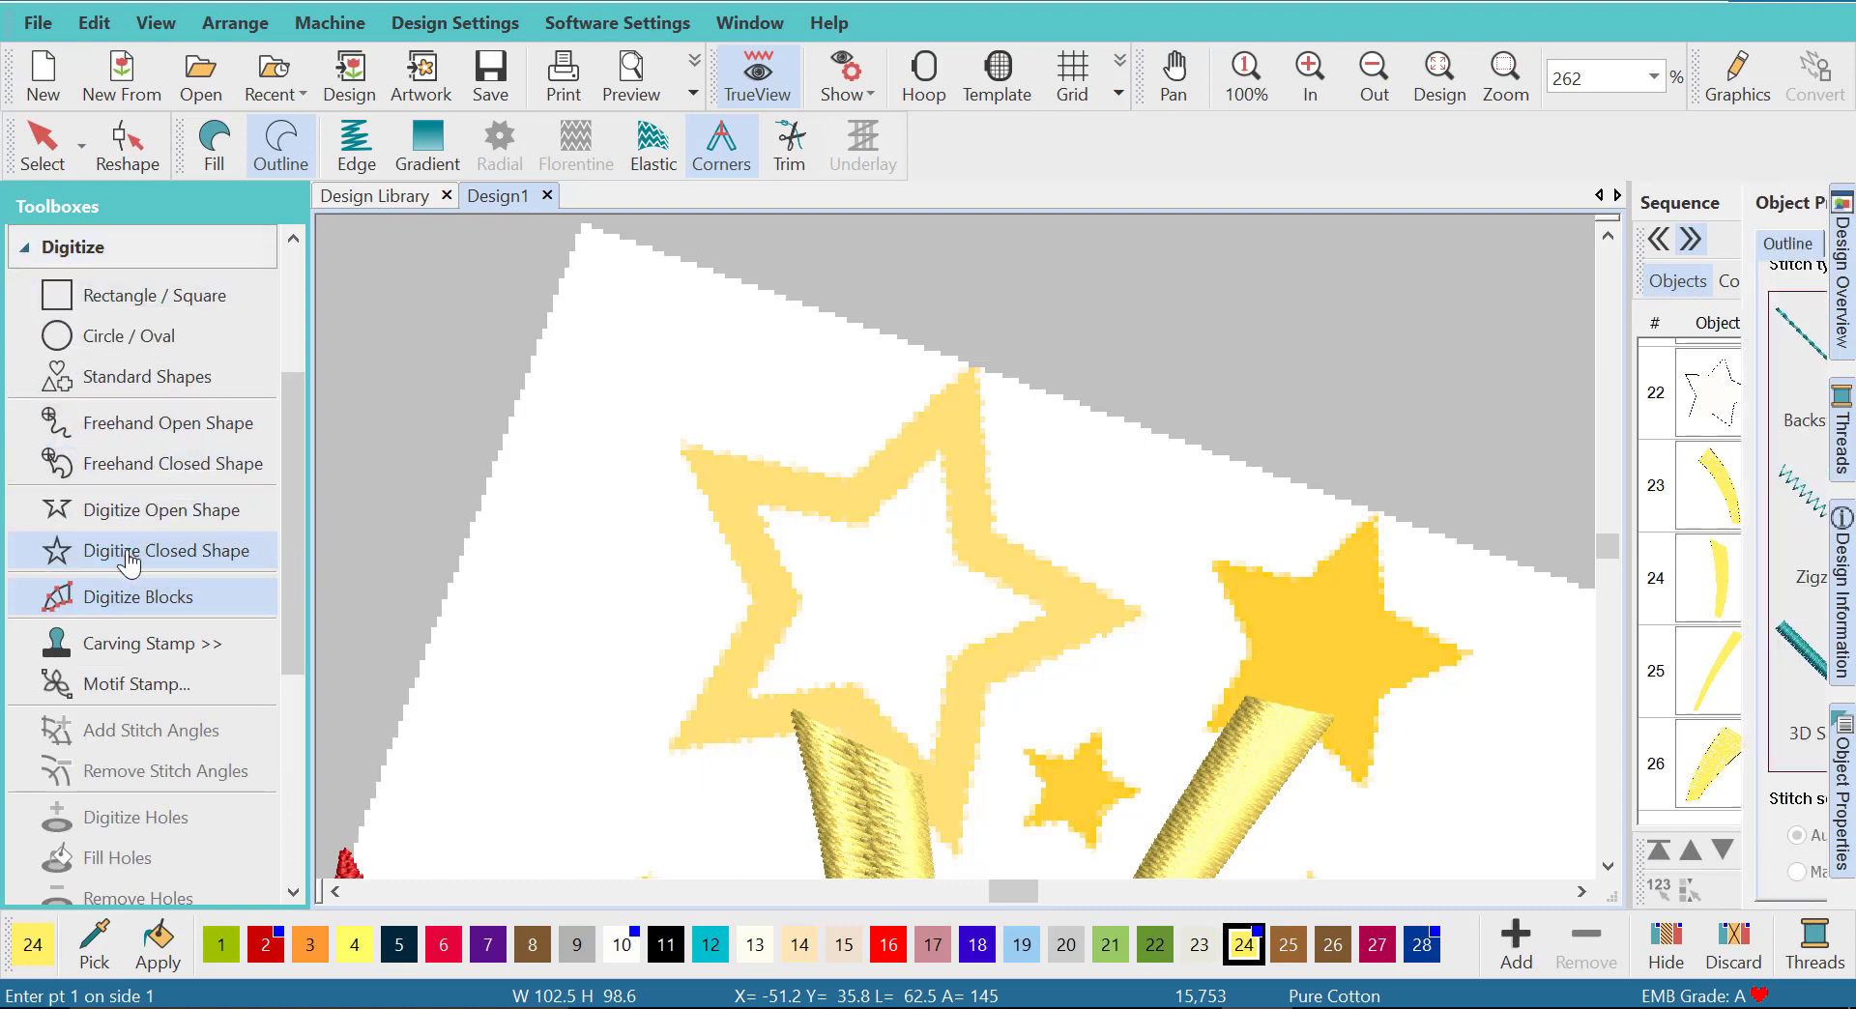
click(283, 157)
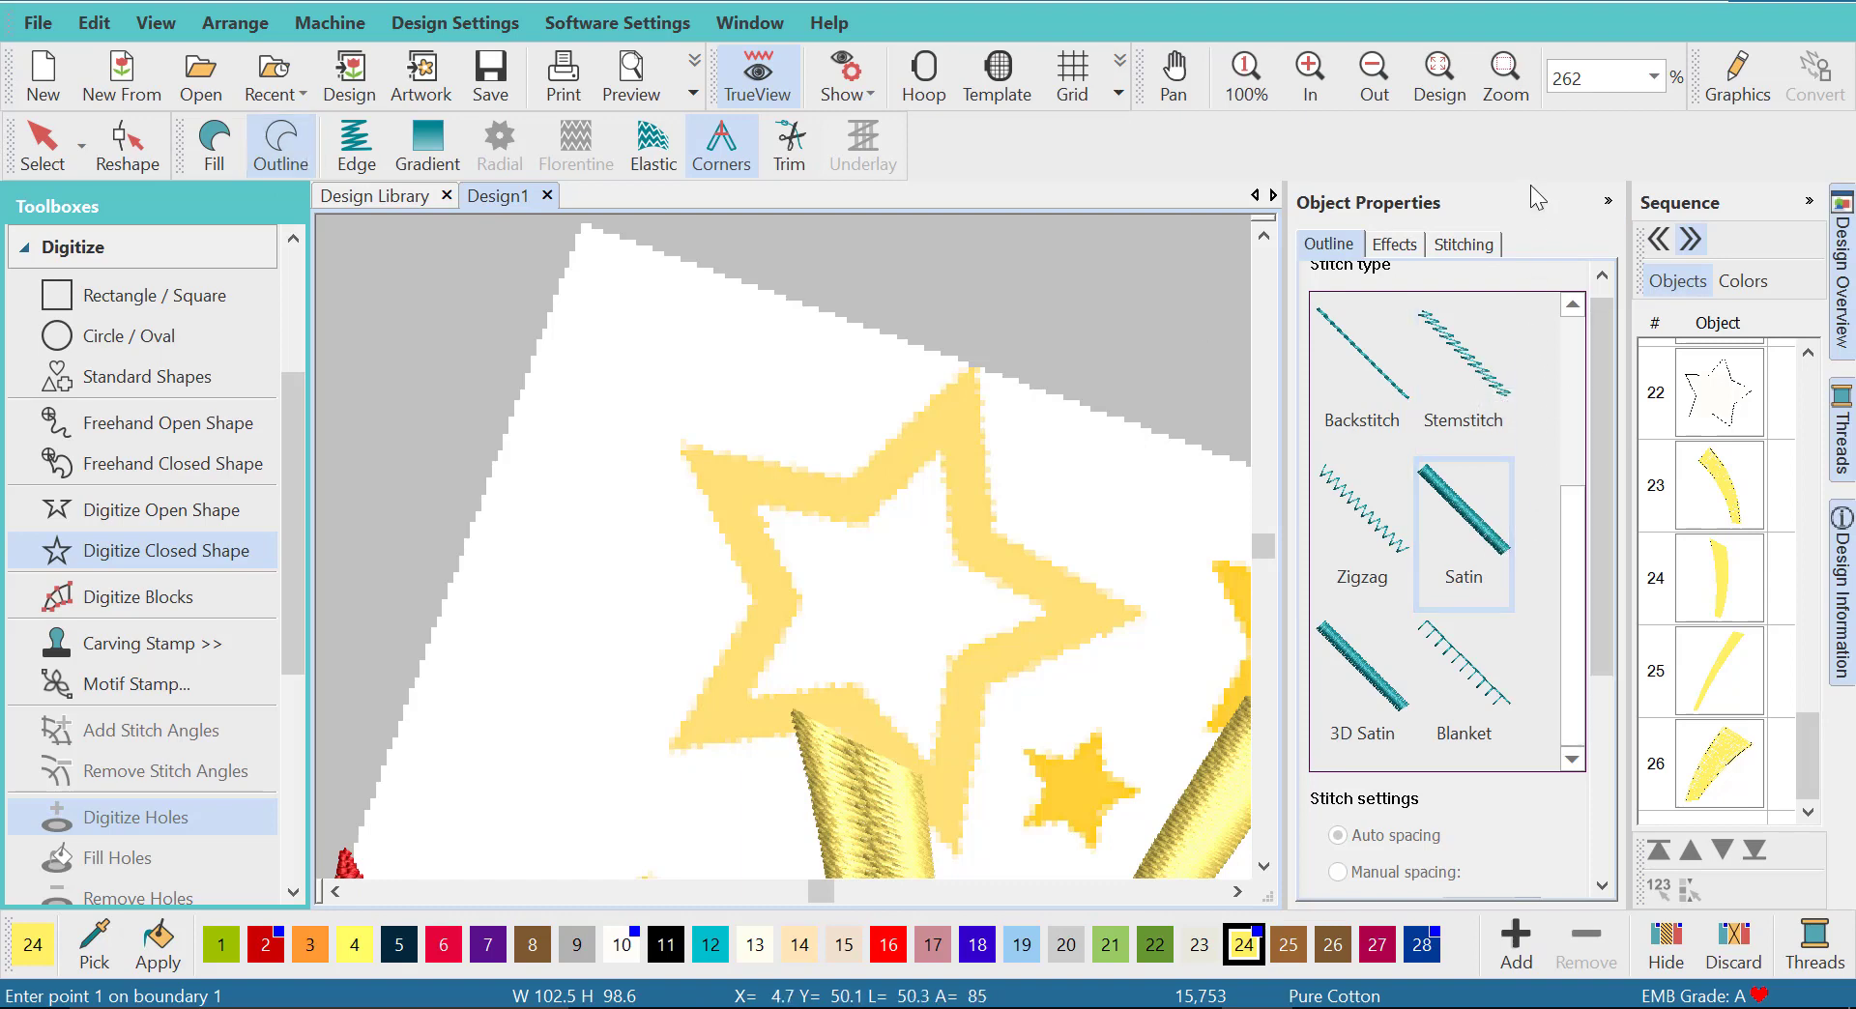
click(1607, 201)
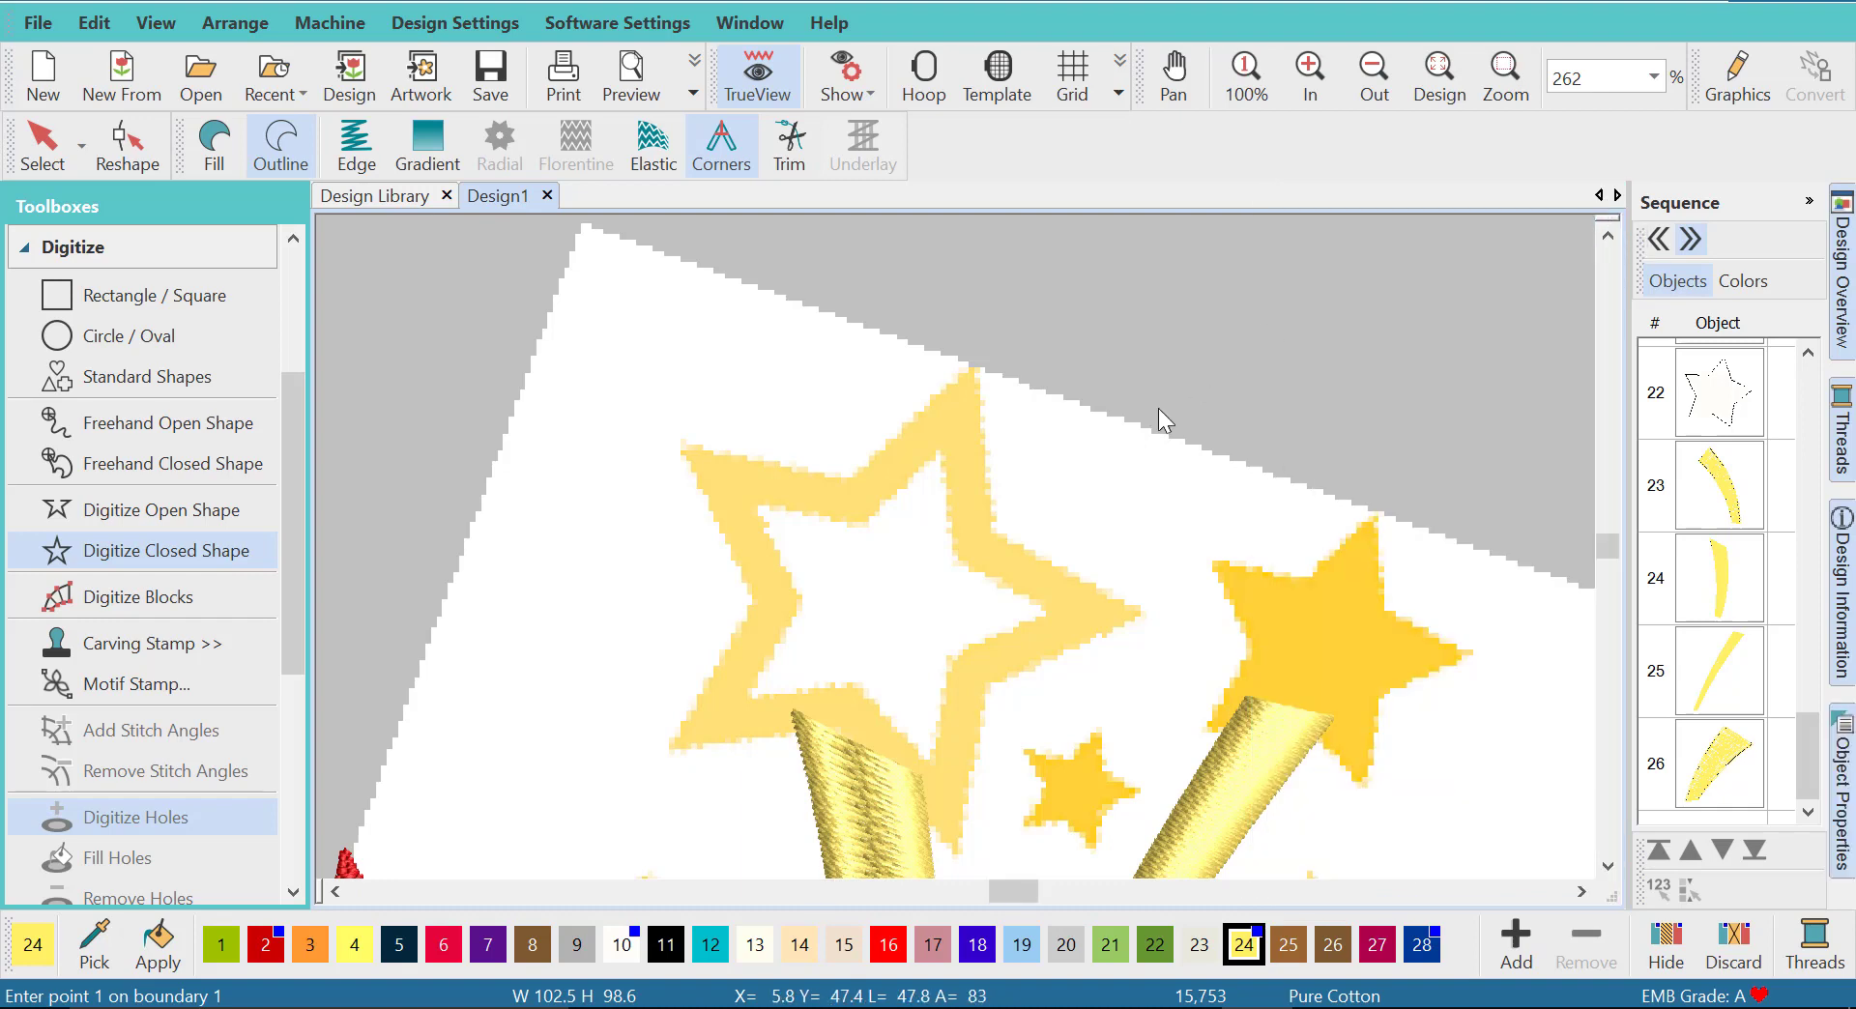
click(850, 717)
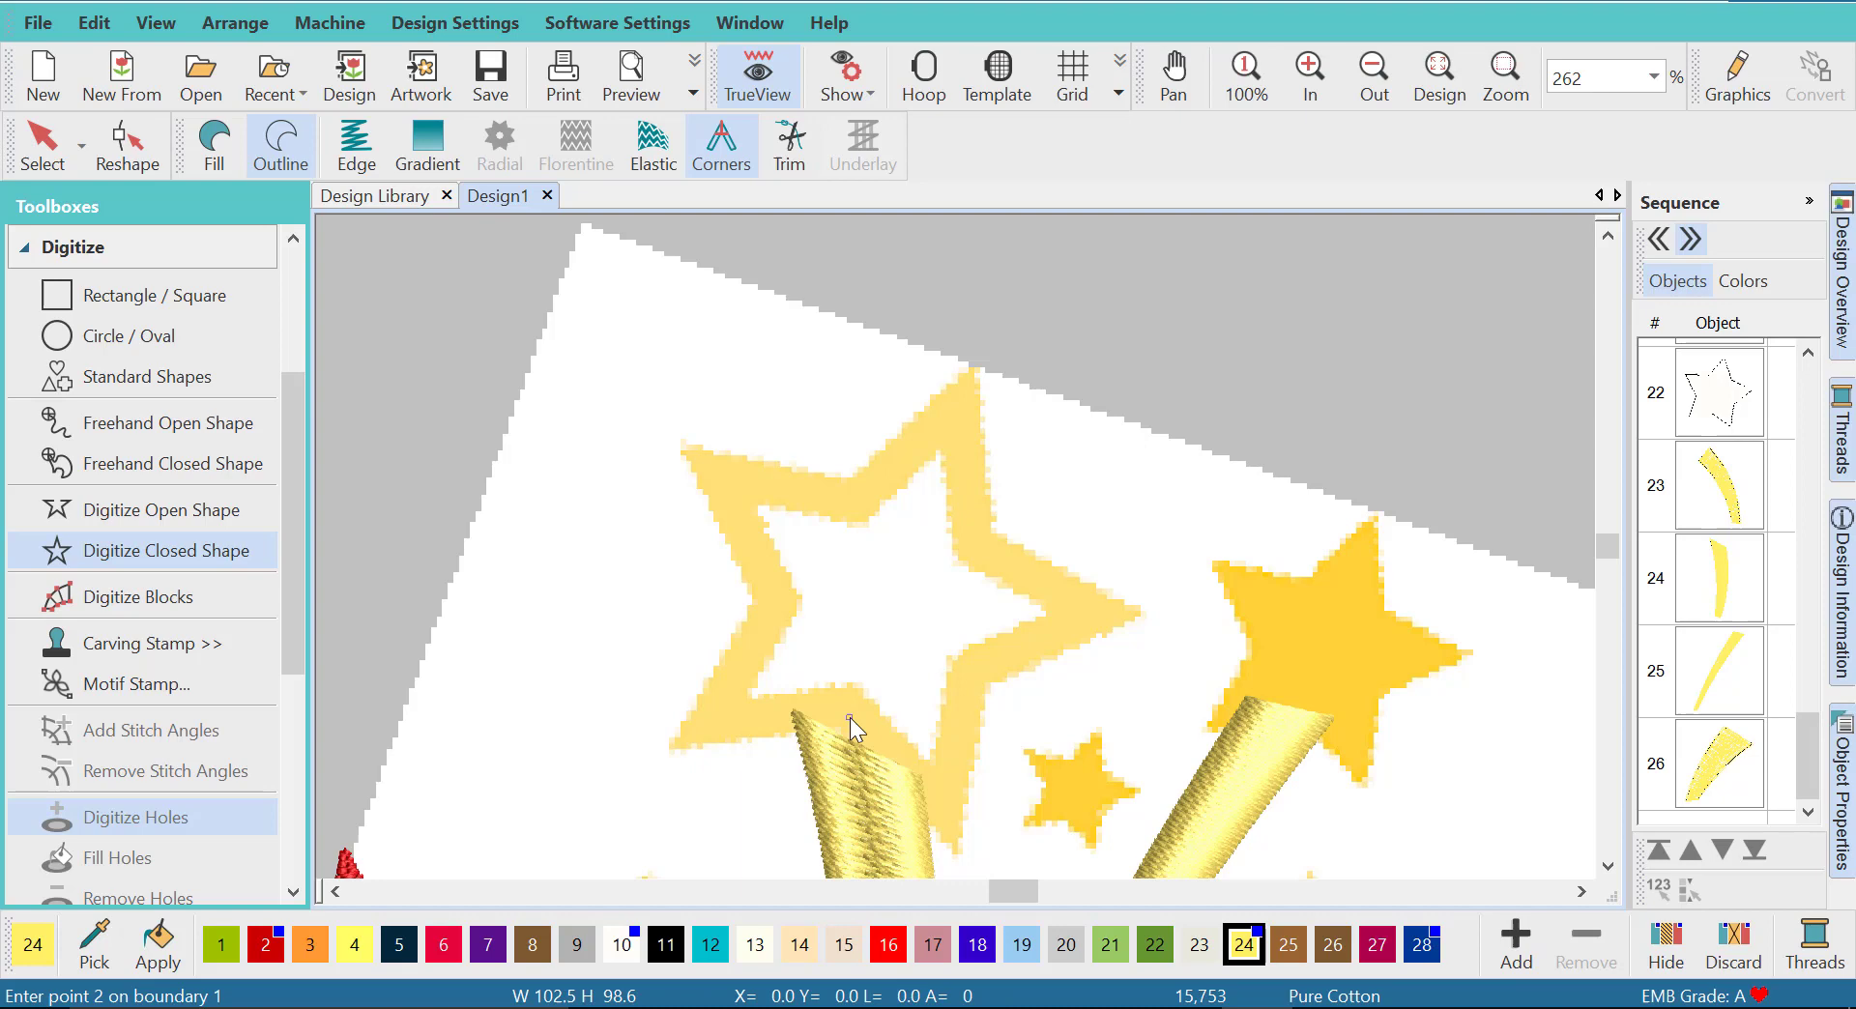
click(717, 723)
click(773, 597)
click(717, 473)
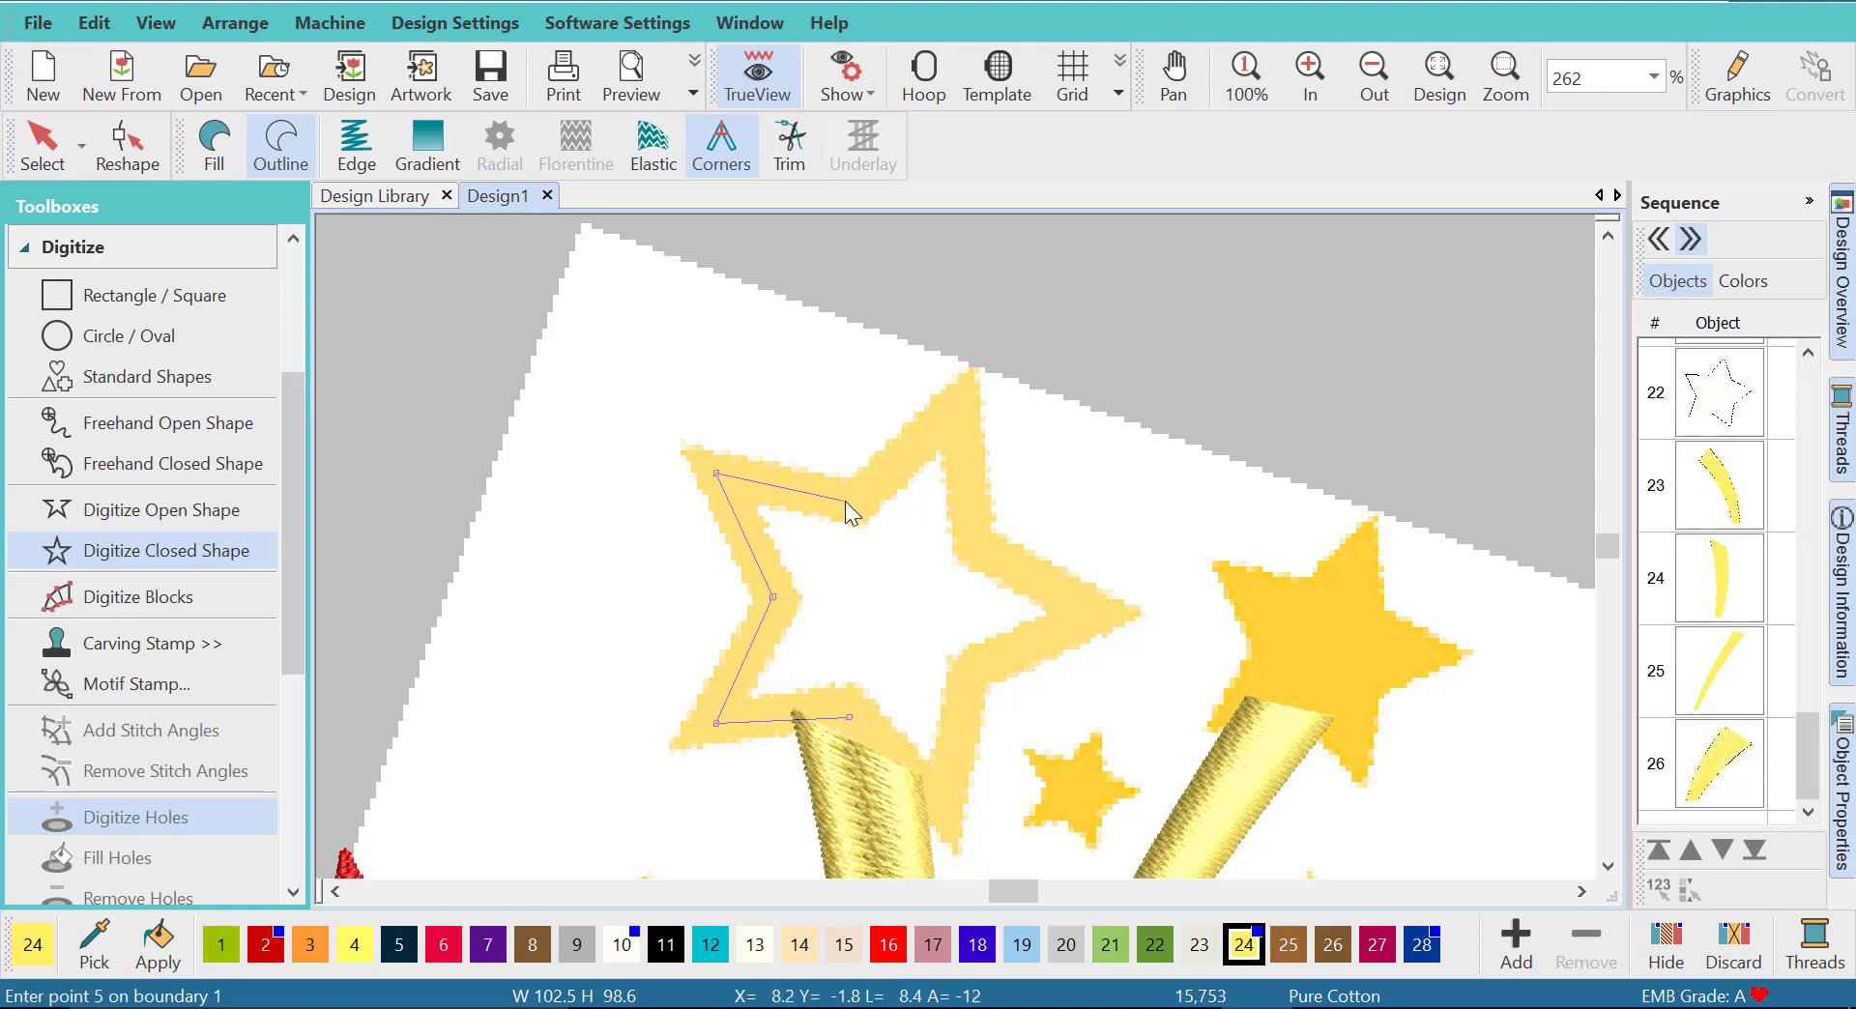
click(845, 501)
click(960, 409)
click(973, 537)
click(1082, 612)
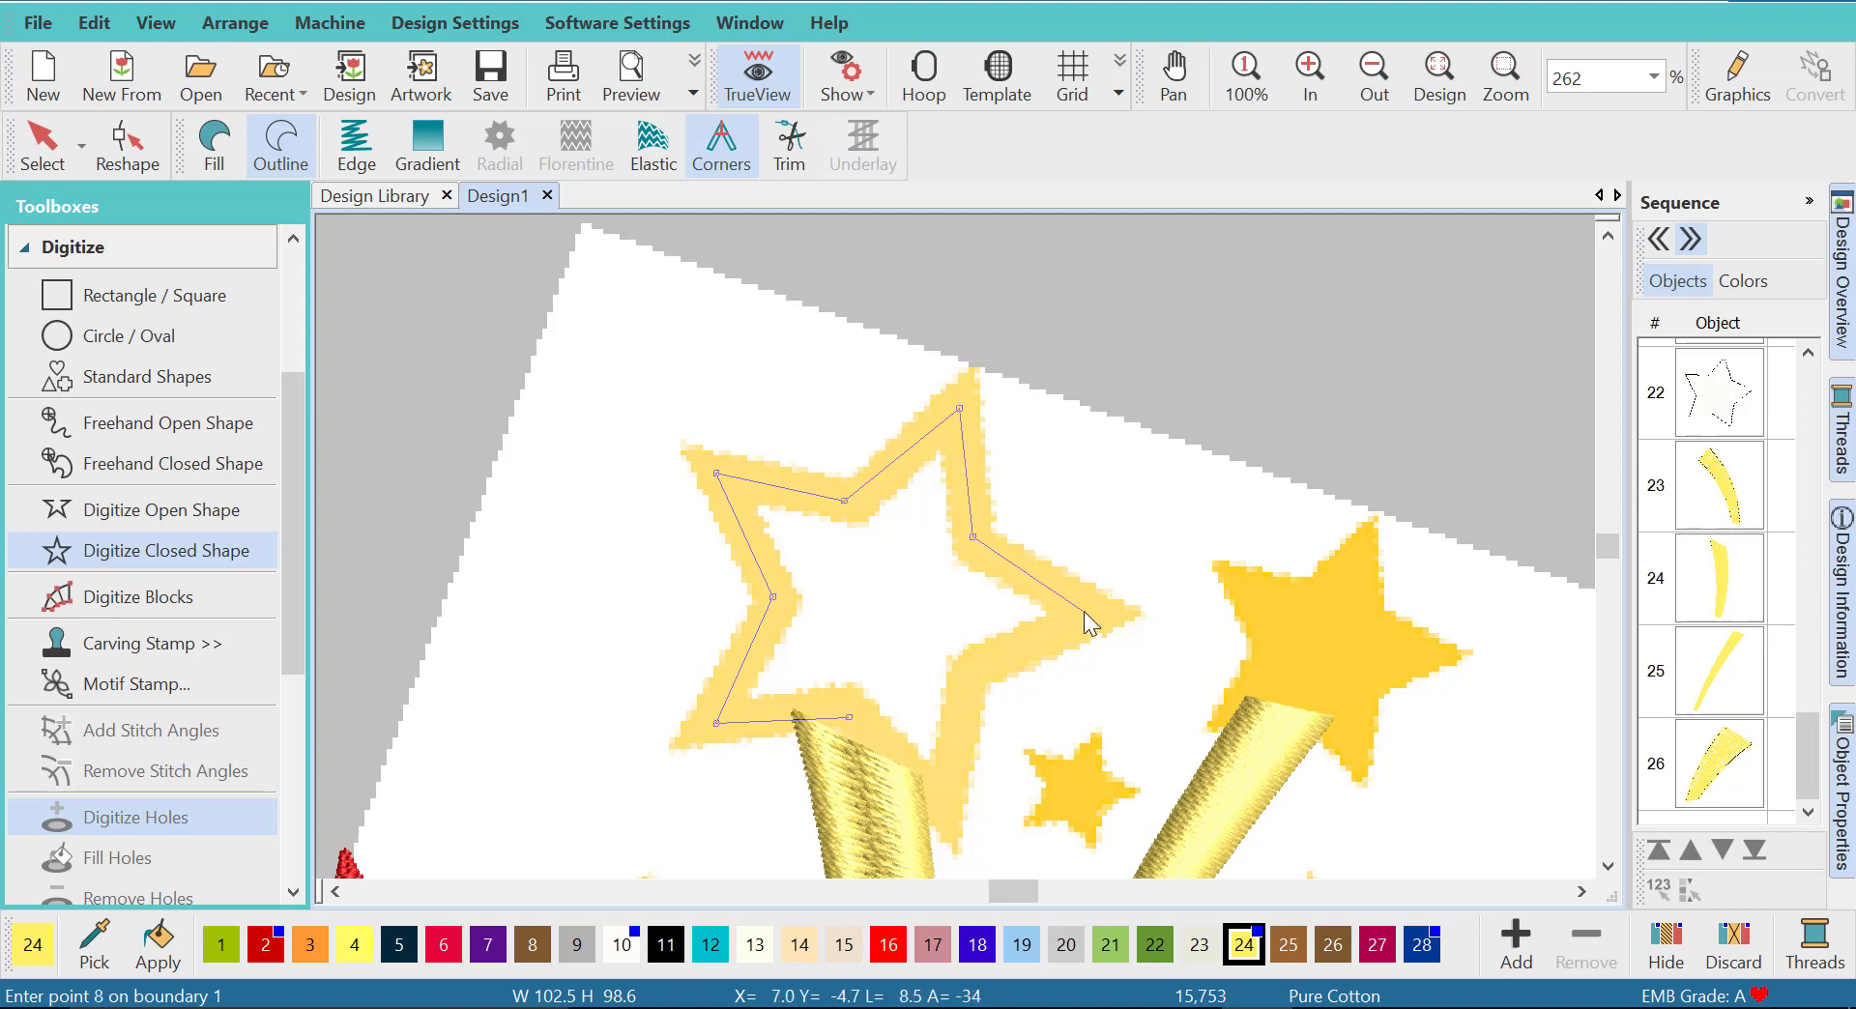
click(966, 676)
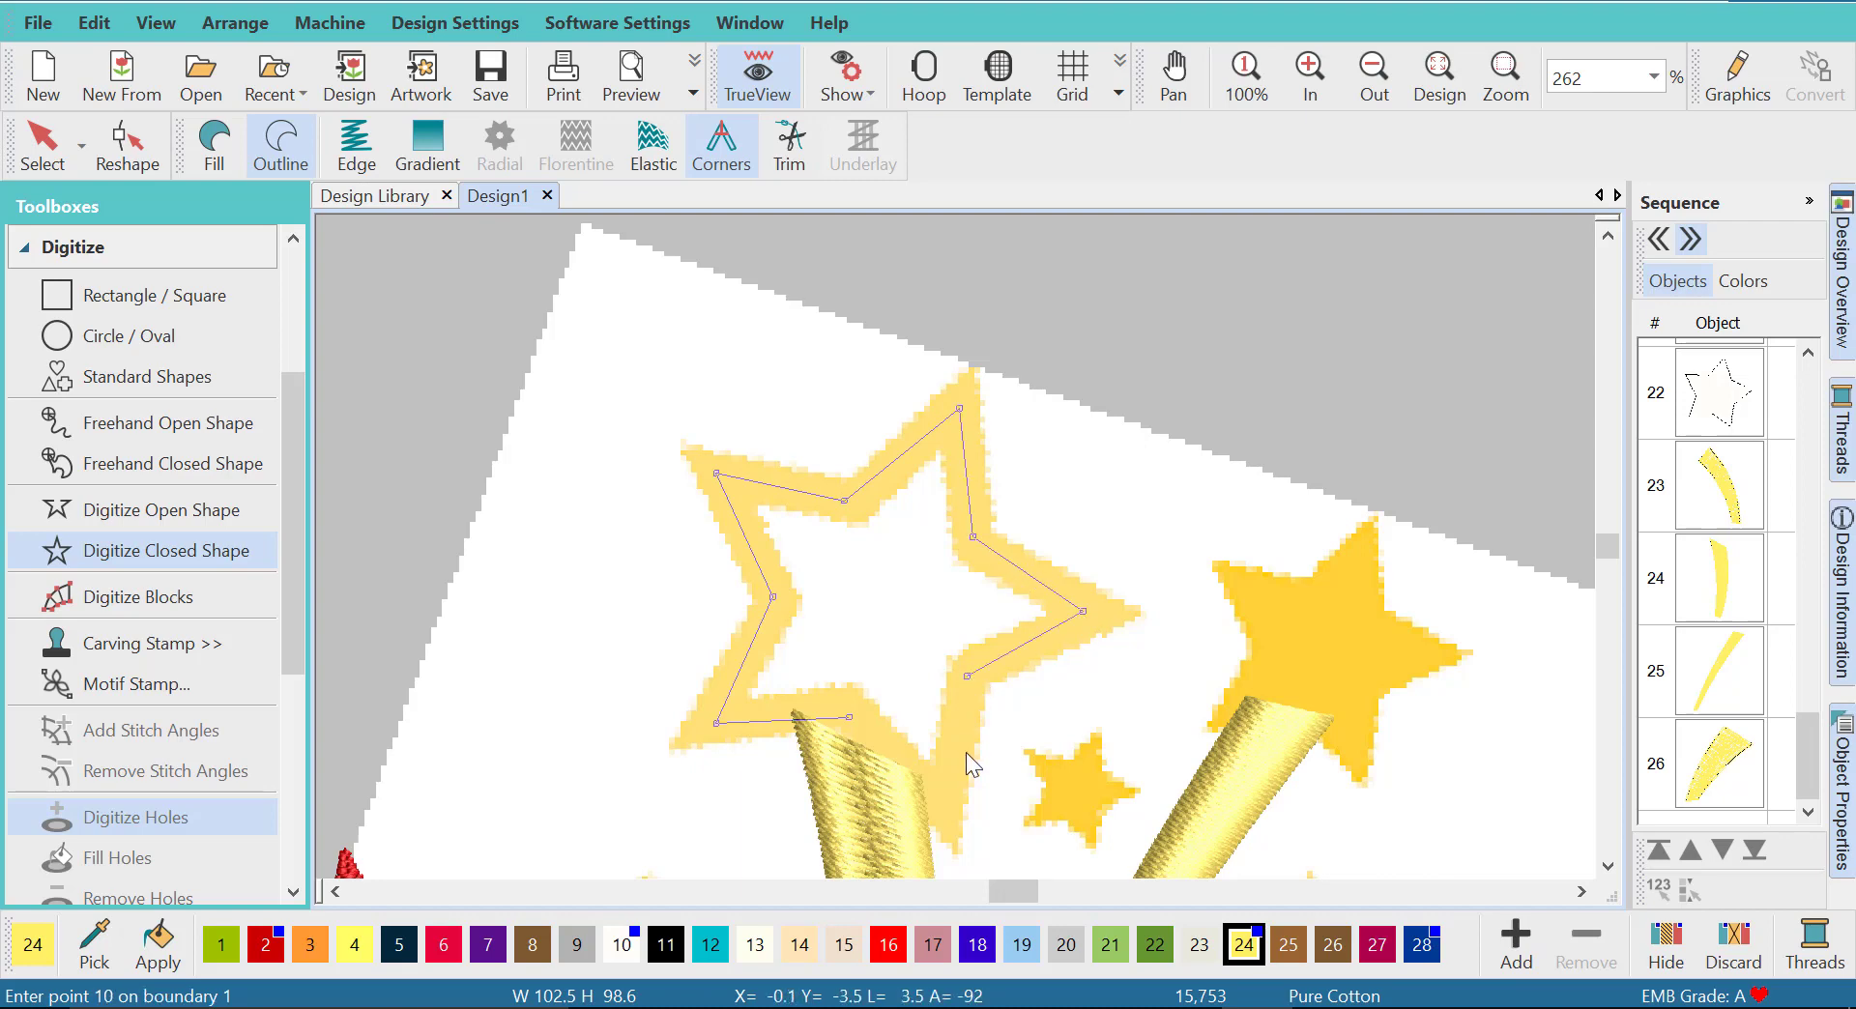
click(943, 802)
key(Return)
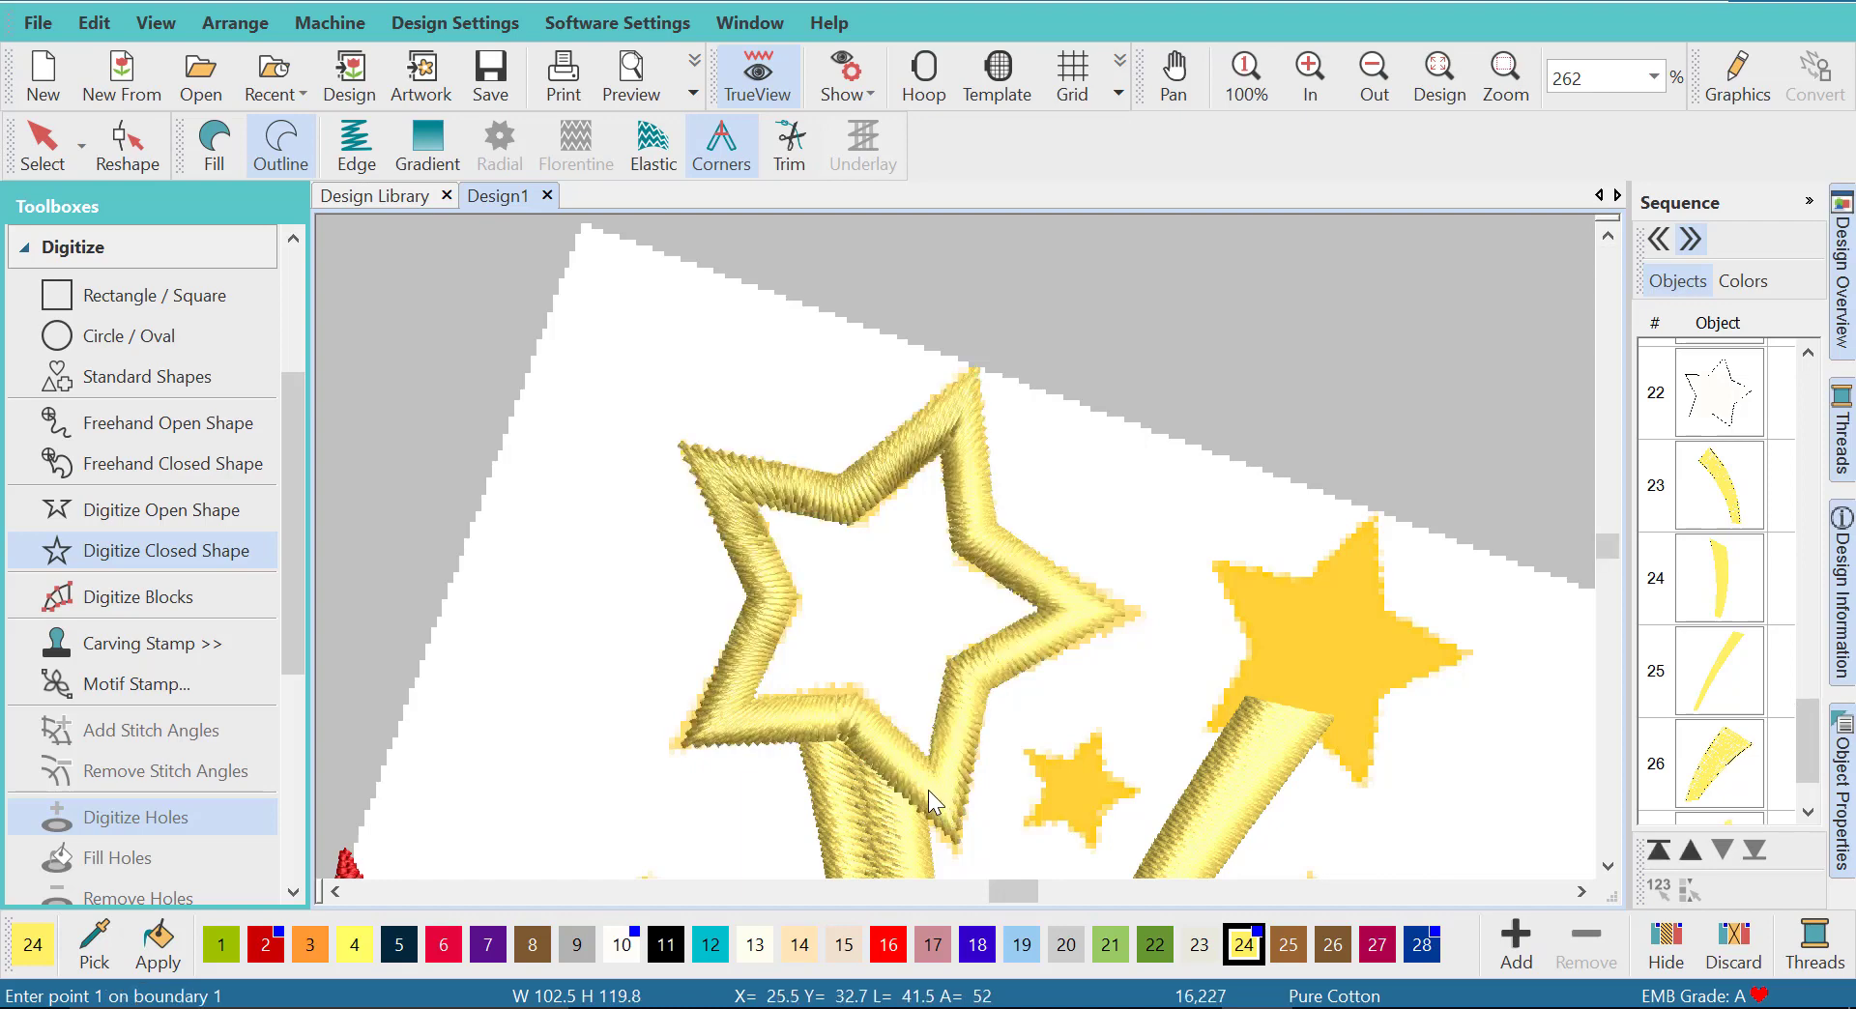
click(42, 145)
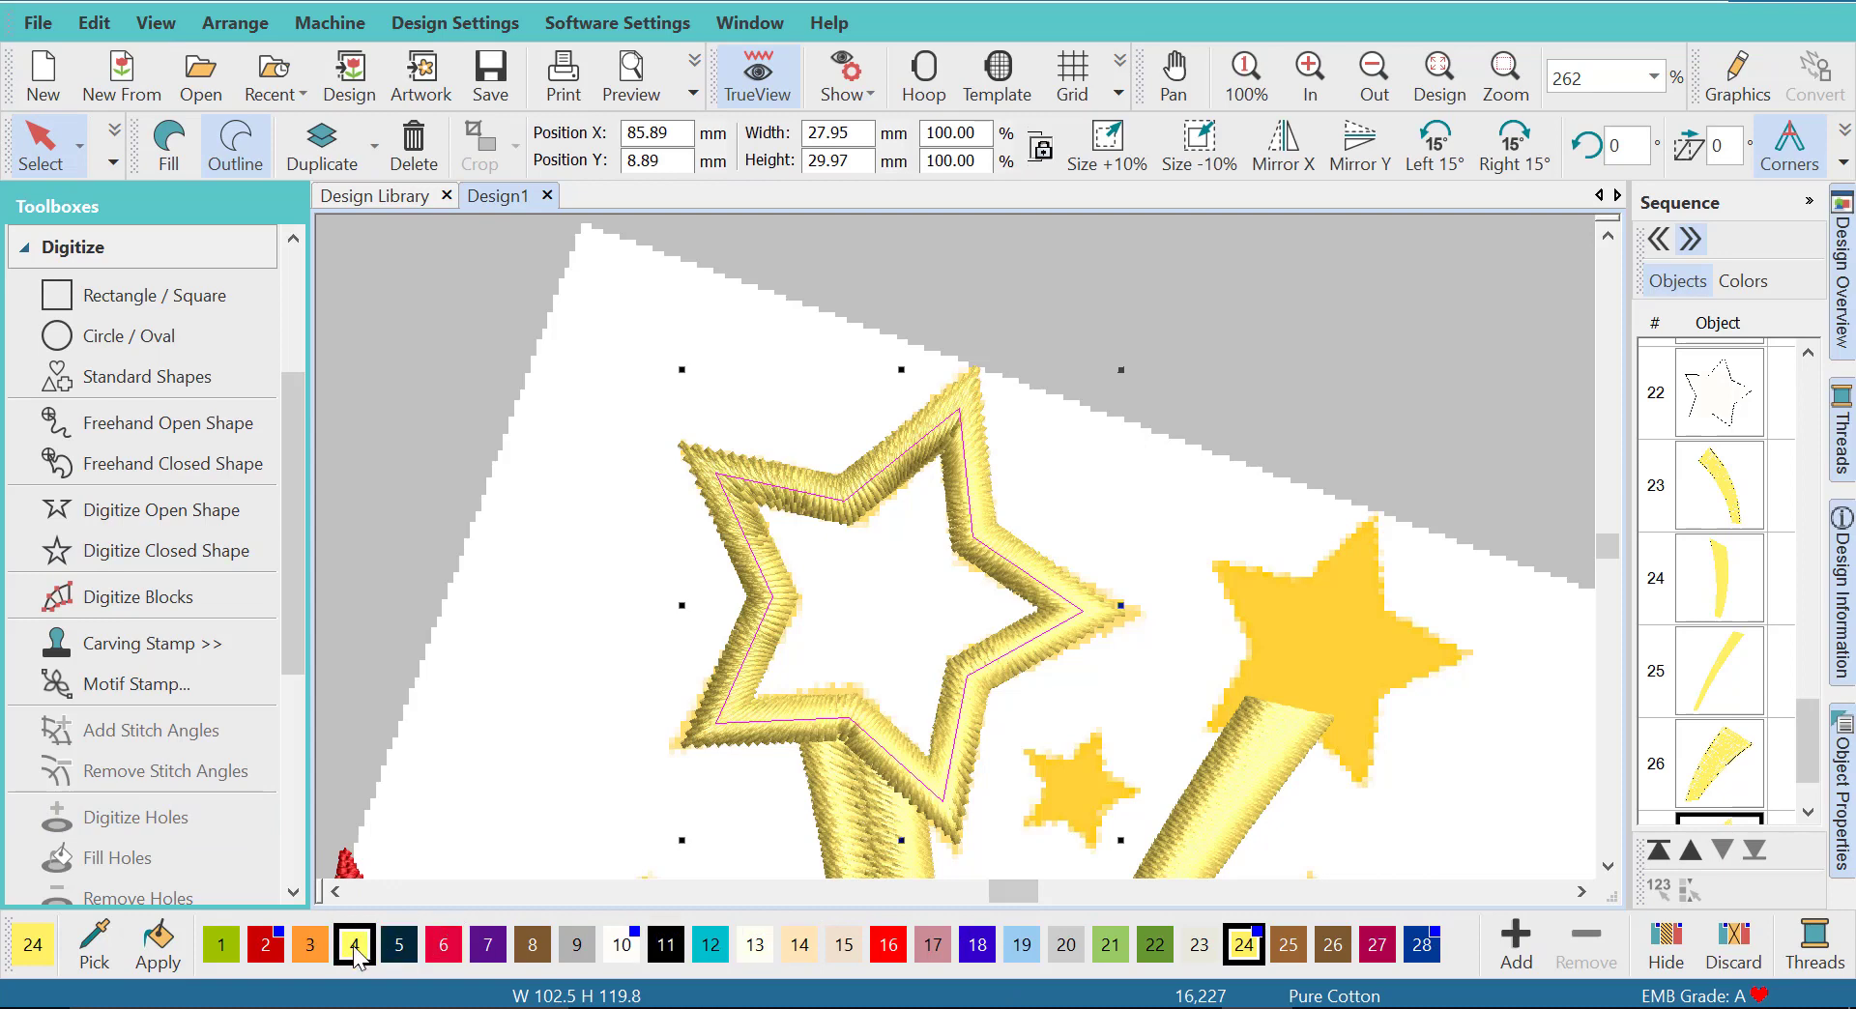
click(312, 951)
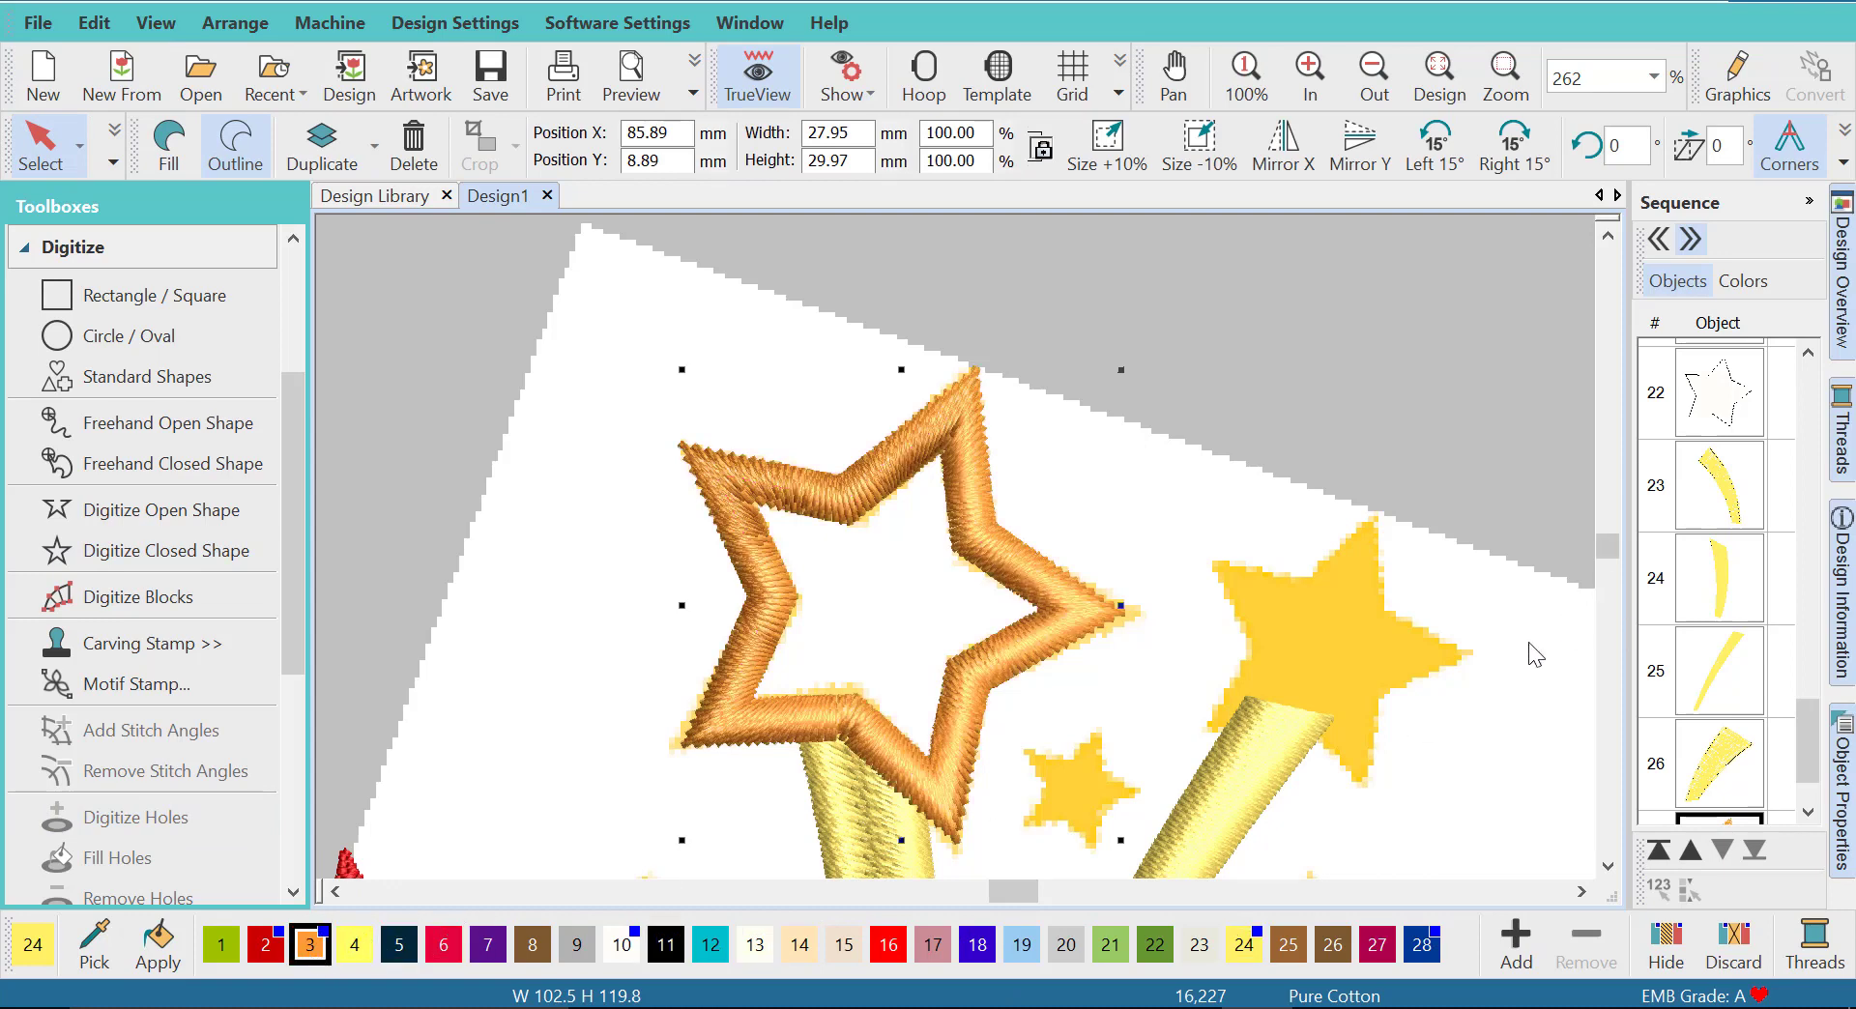
- Trace the smaller outlined star at the end of the right ray as a closed satin outline and recolor it orange thread 3
scroll(1590, 592, down, 5)
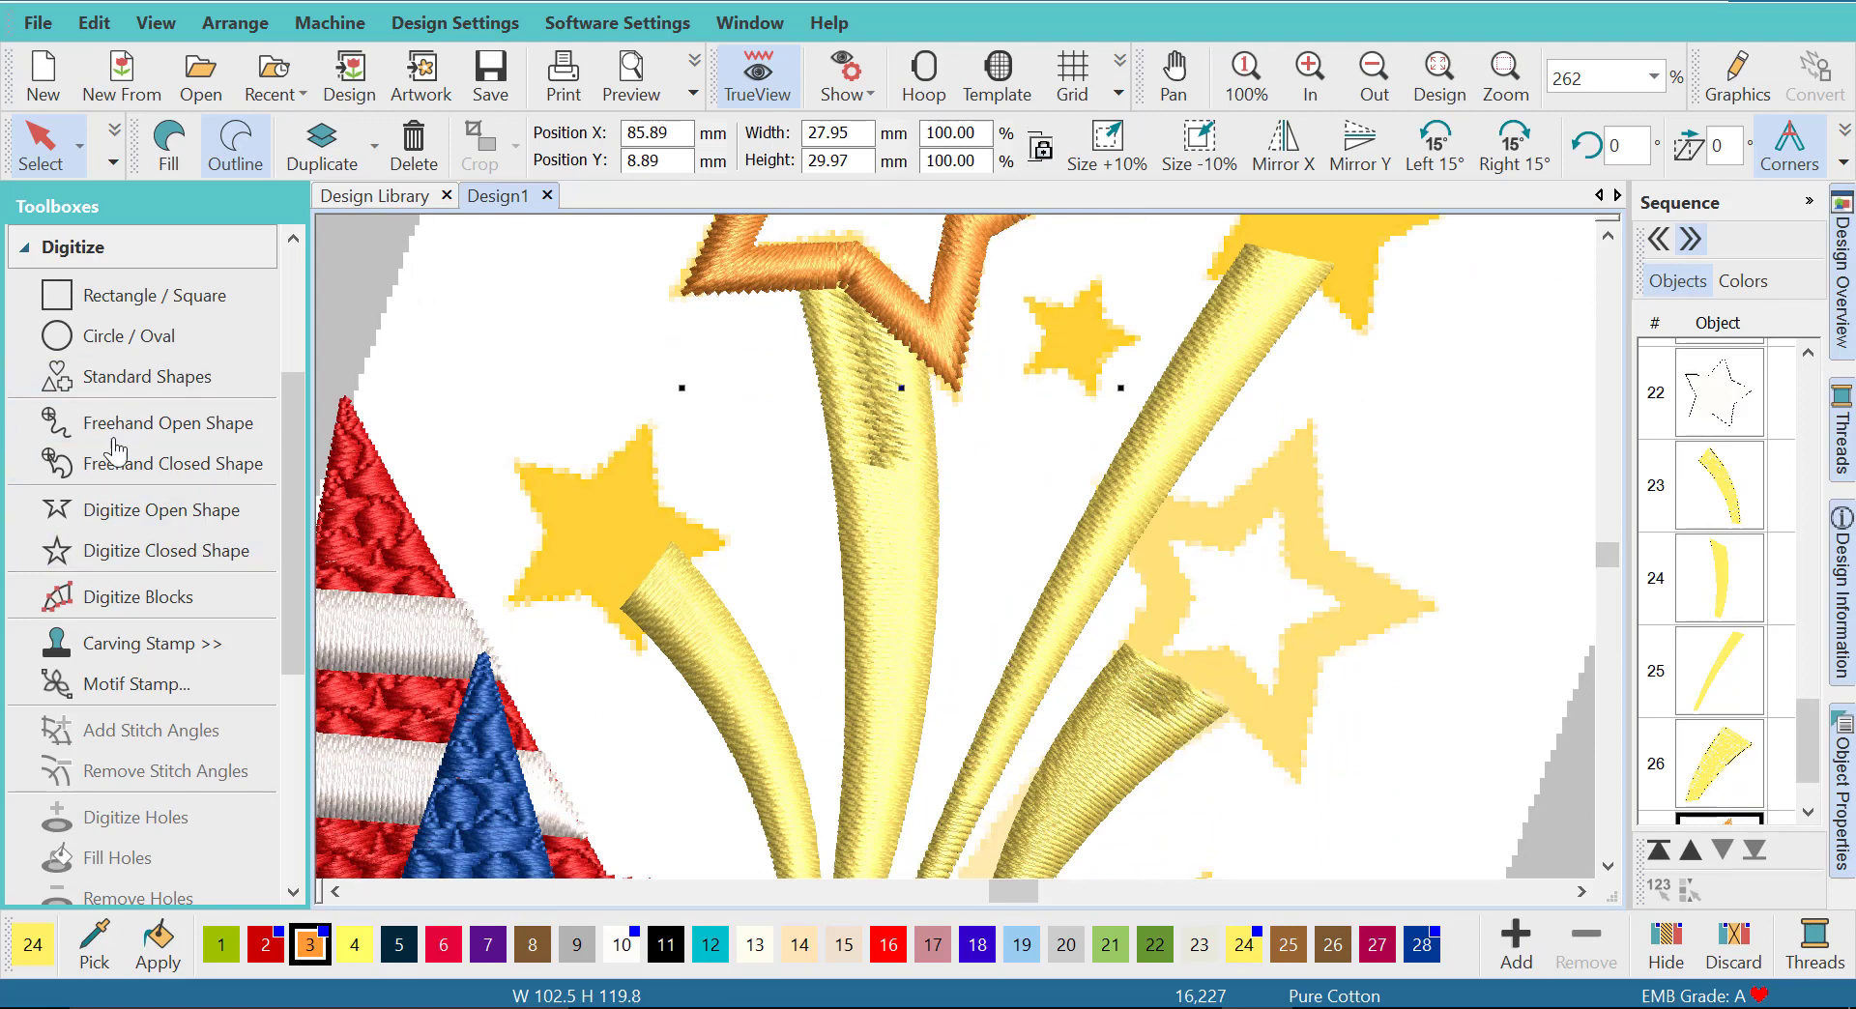
click(168, 558)
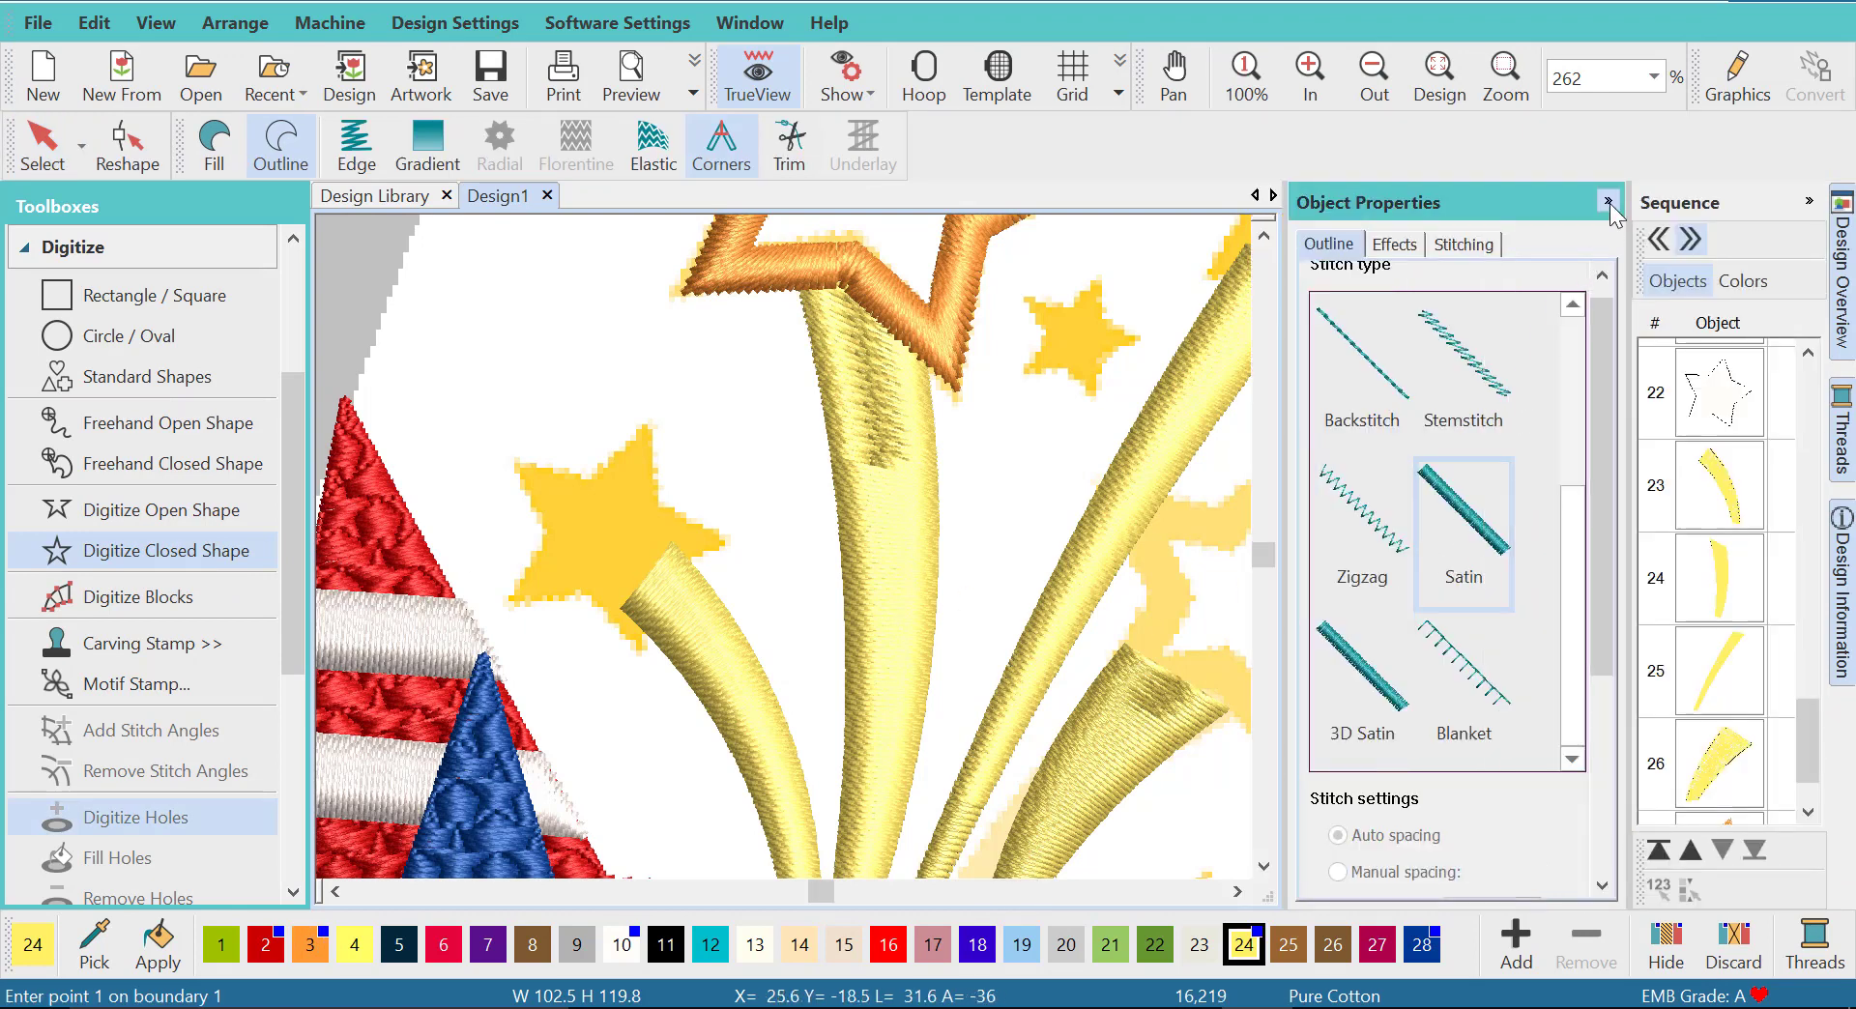
click(1609, 201)
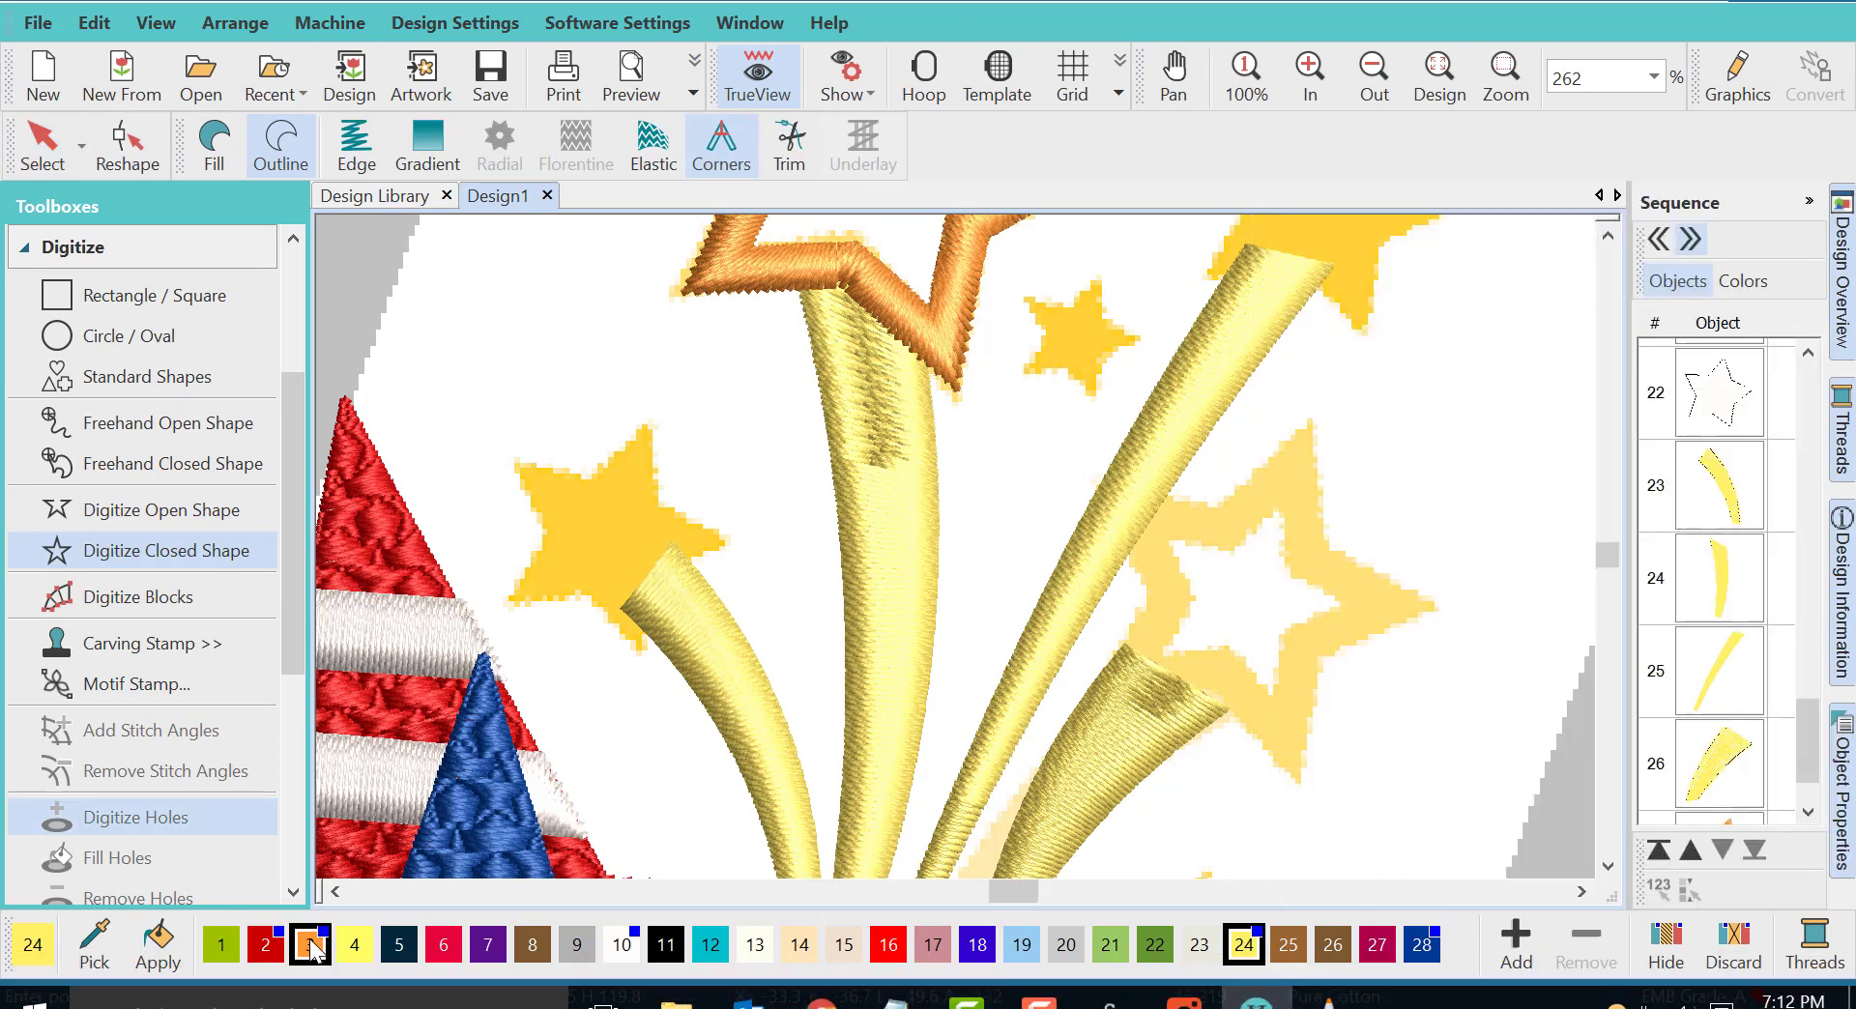
click(1210, 676)
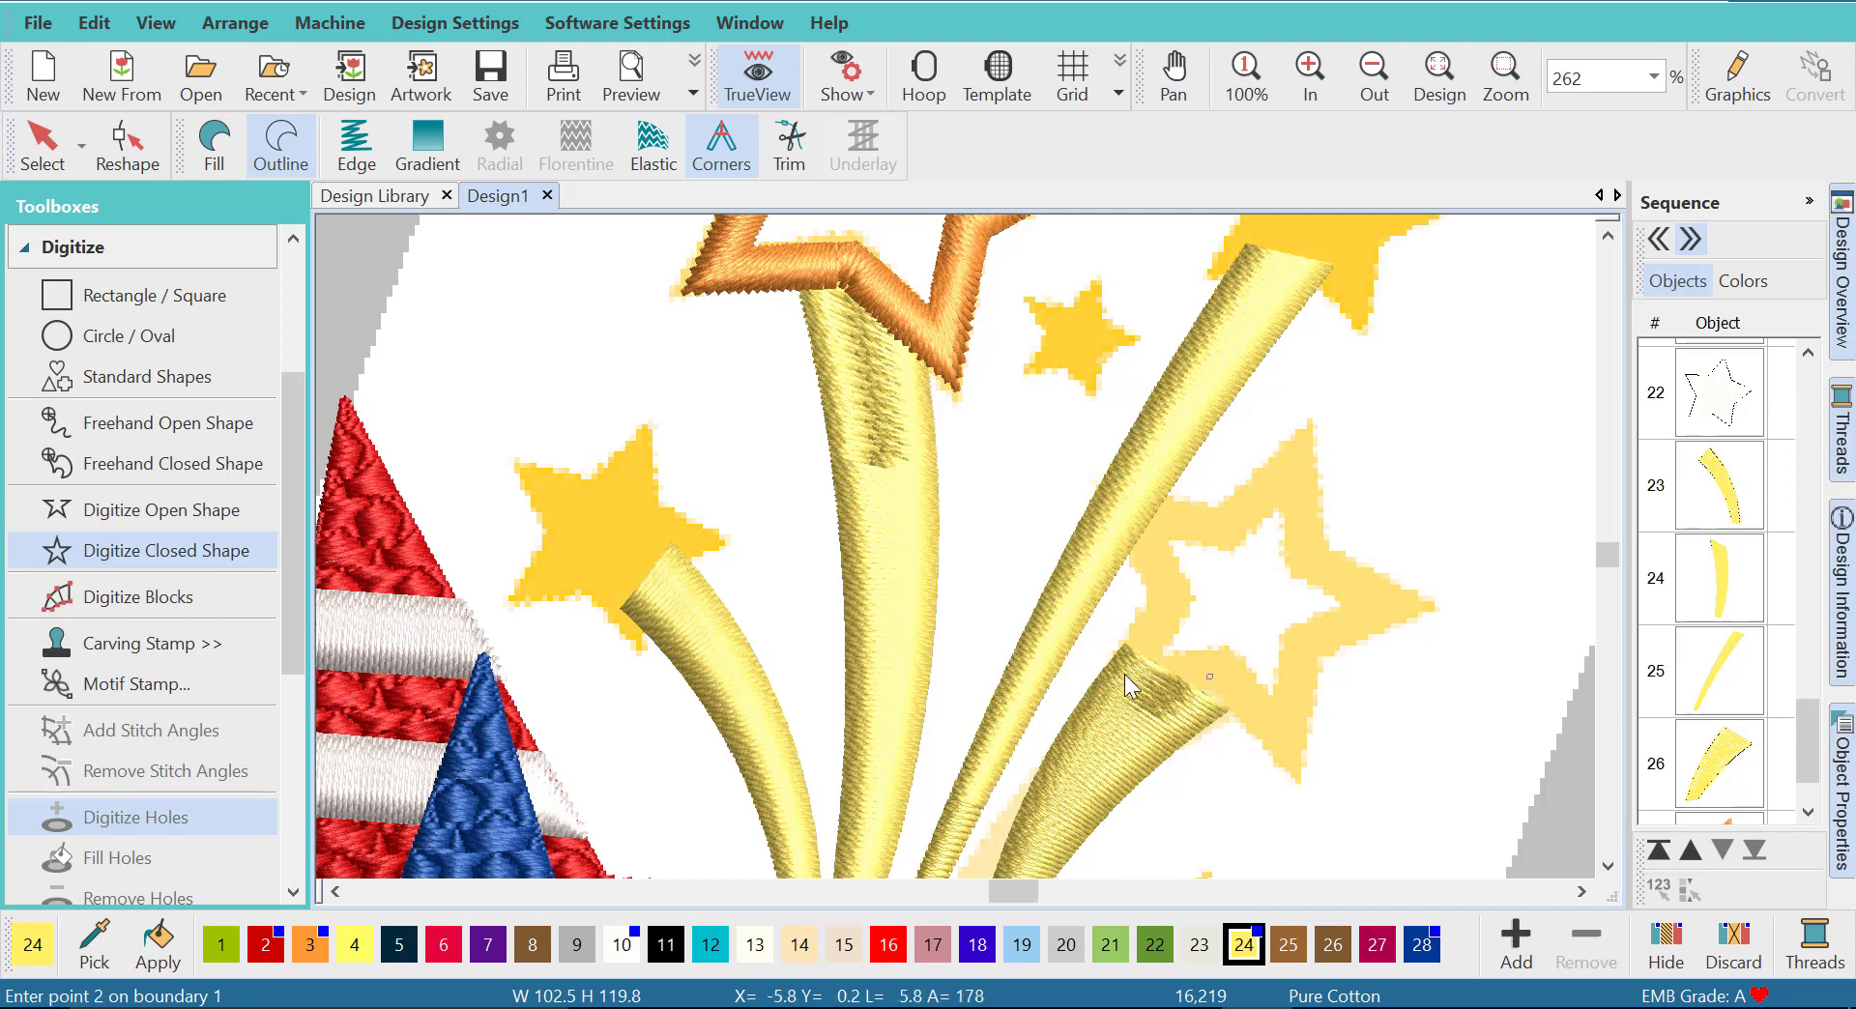
click(1123, 674)
click(1168, 604)
click(1133, 512)
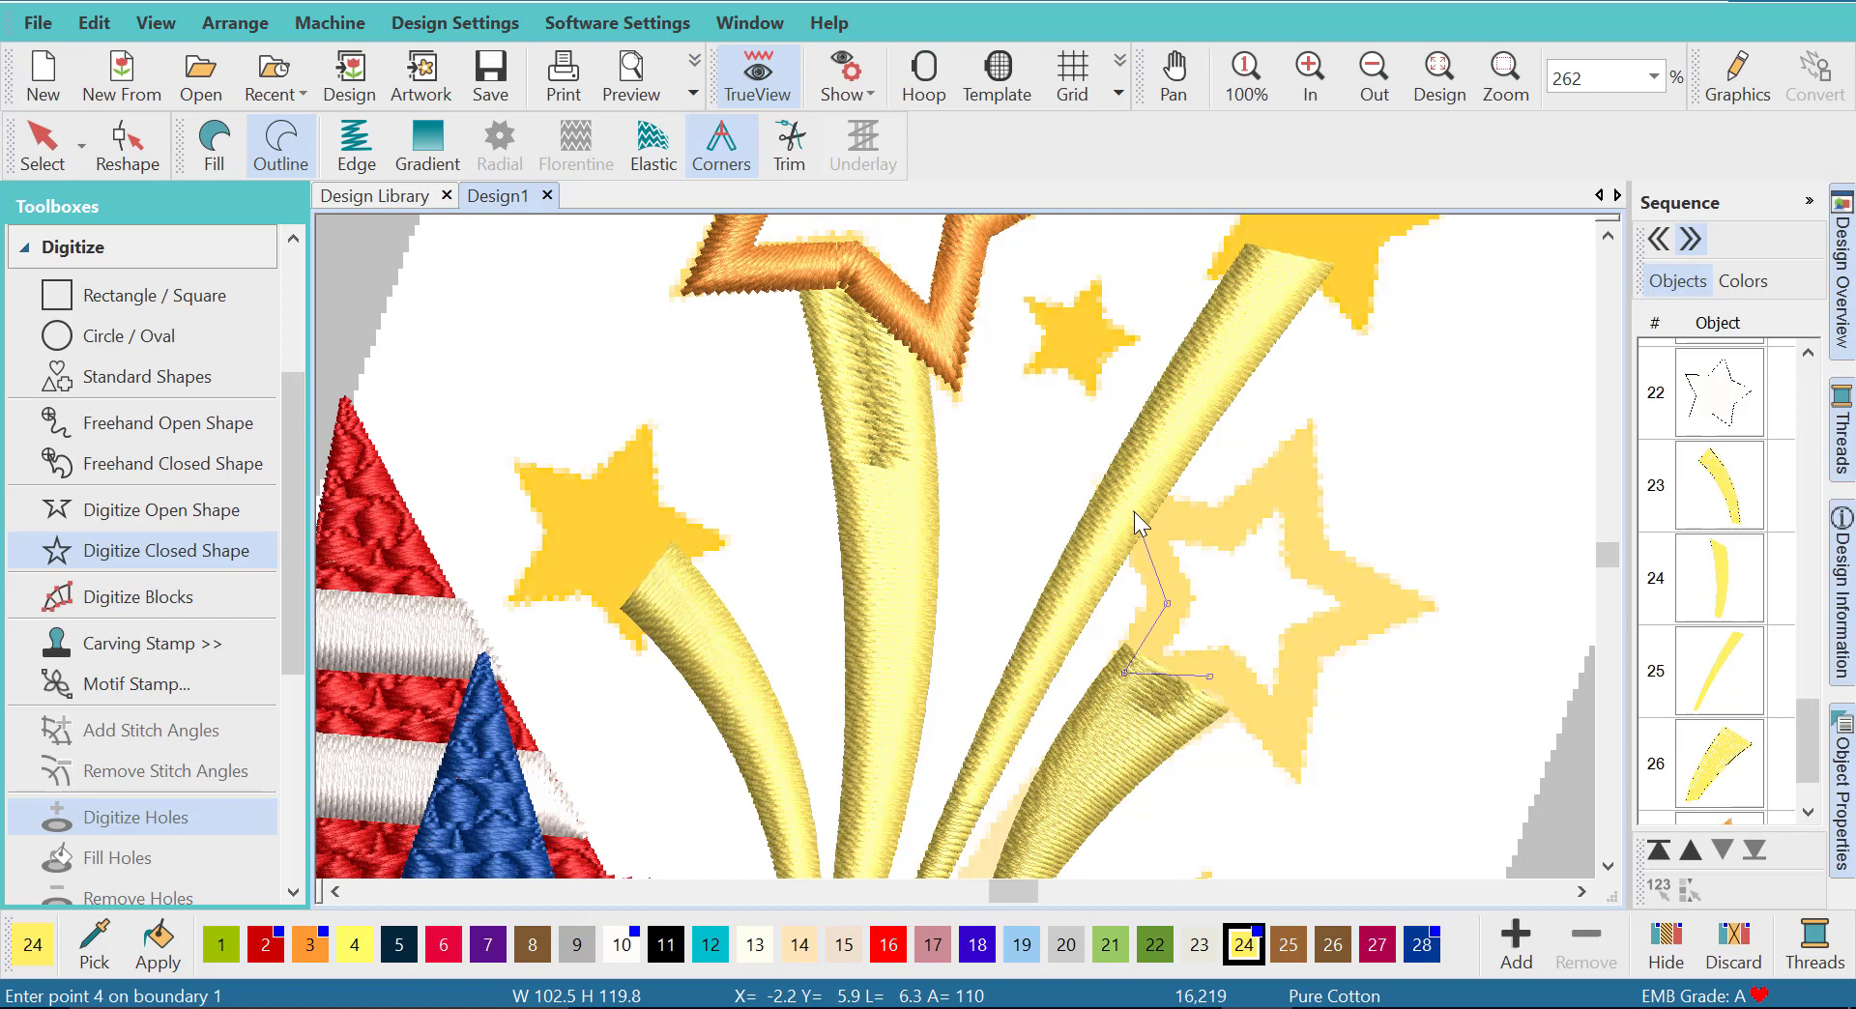
click(1225, 525)
click(1293, 467)
click(1309, 558)
click(1378, 601)
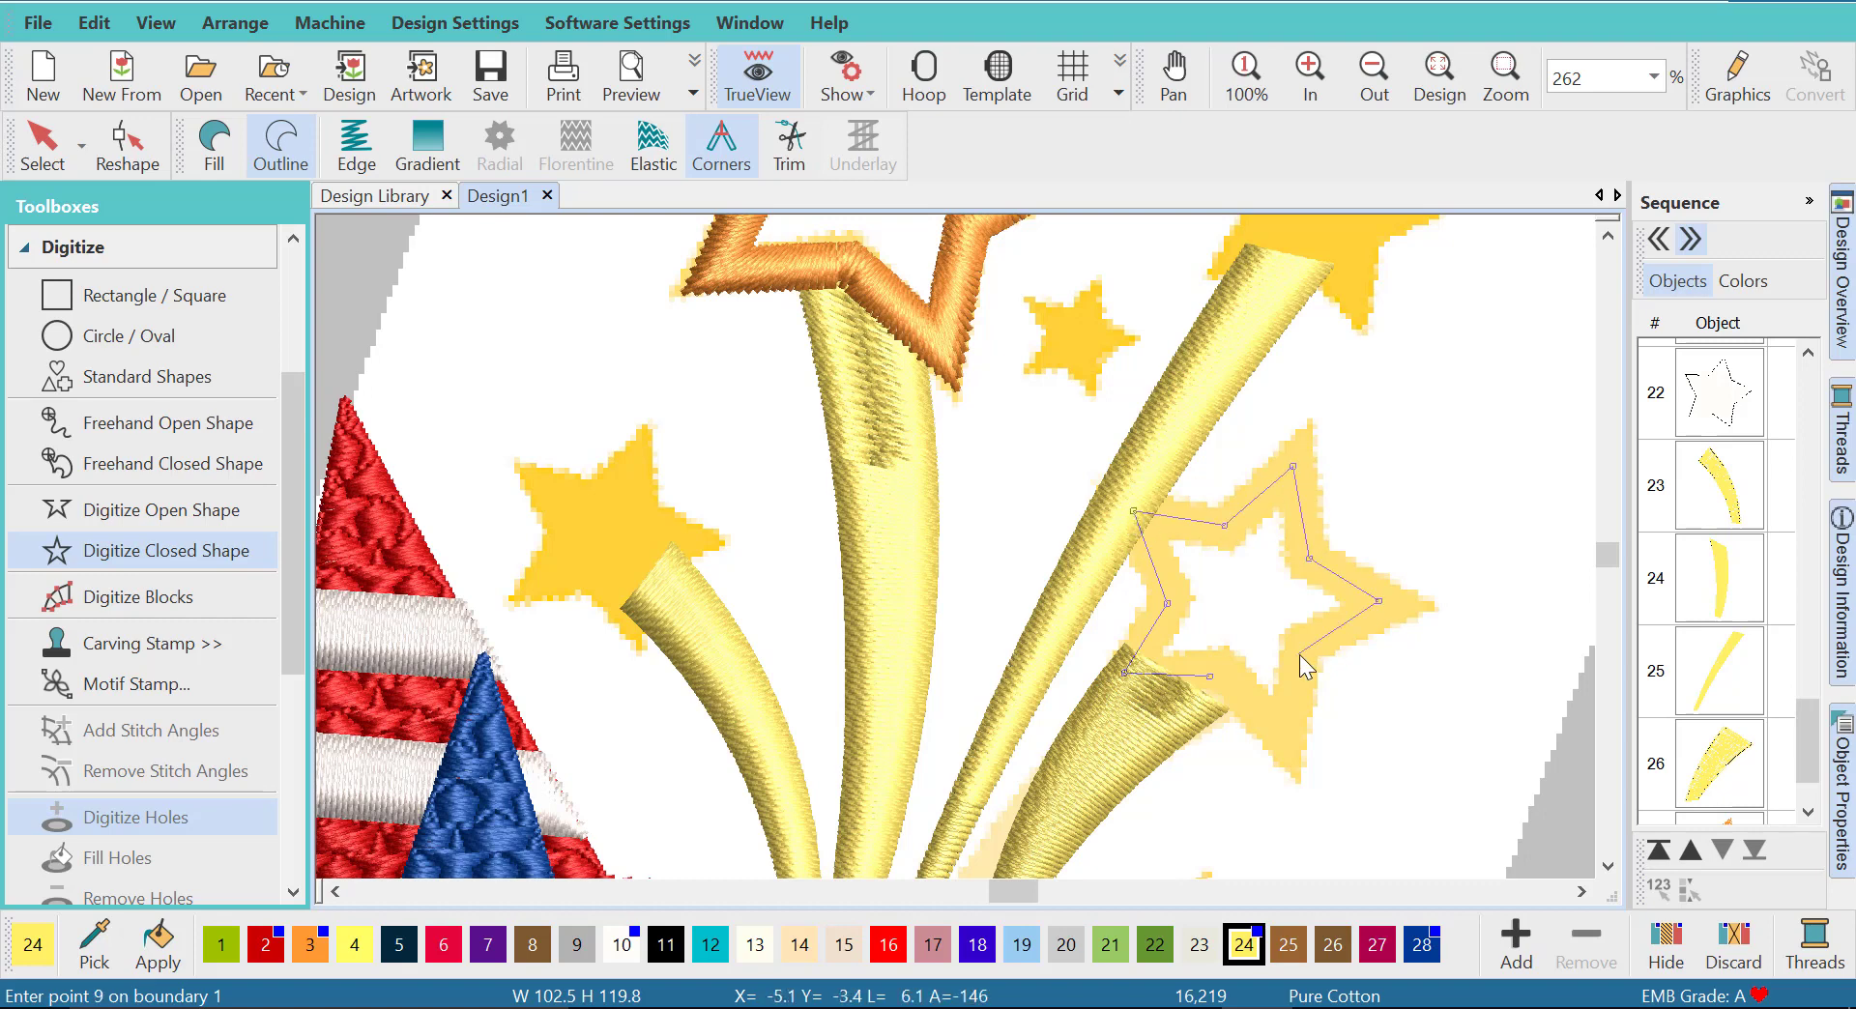
click(1299, 653)
click(1288, 739)
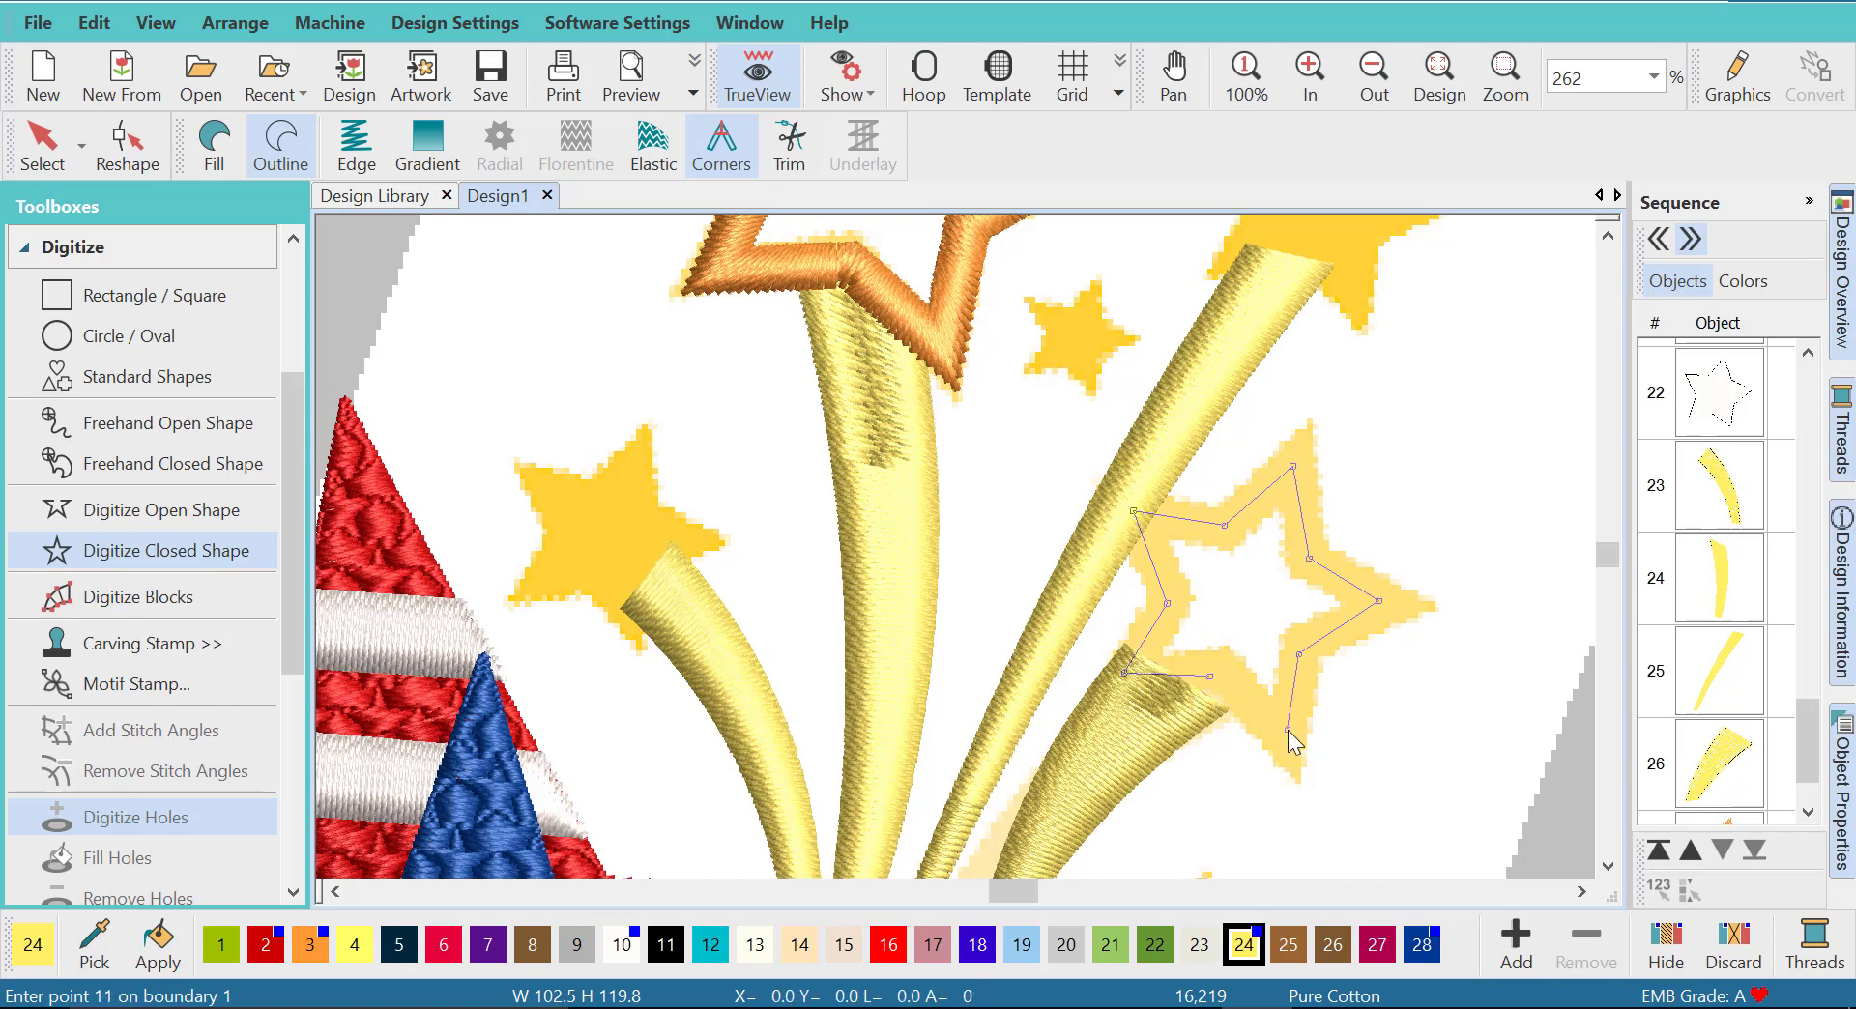
key(Return)
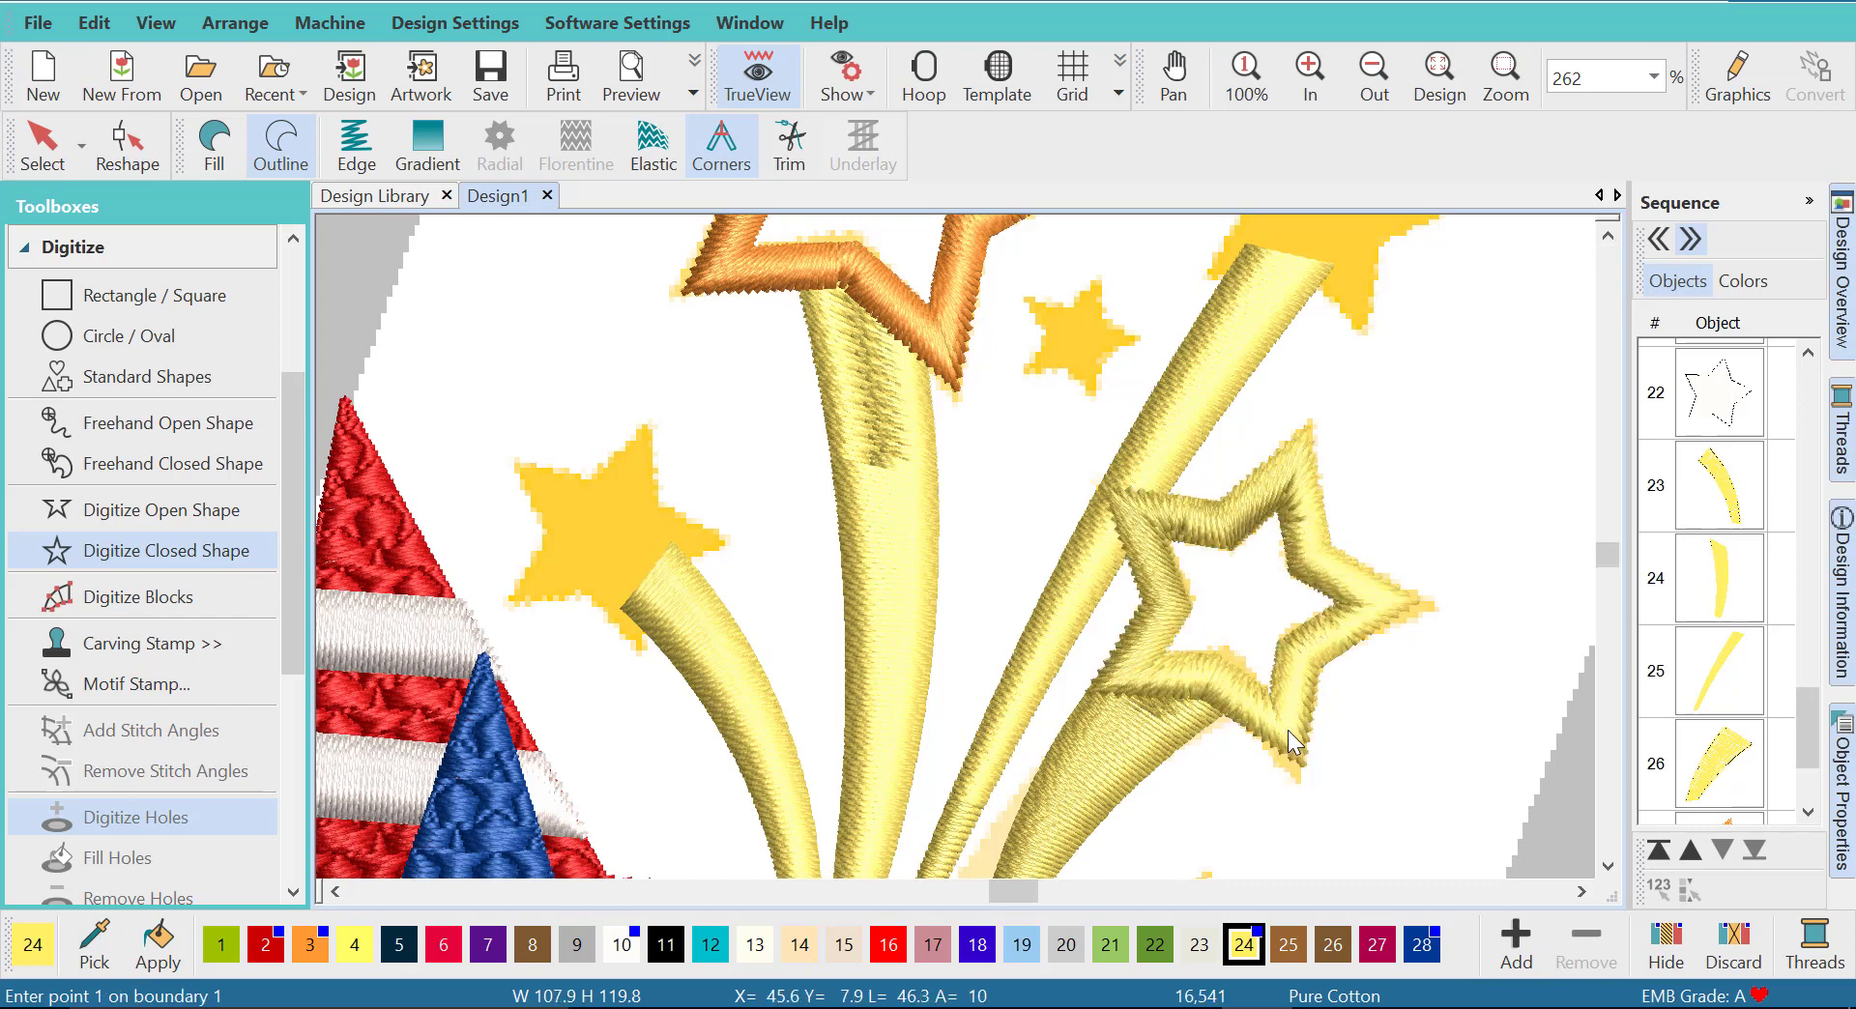
click(41, 143)
click(311, 946)
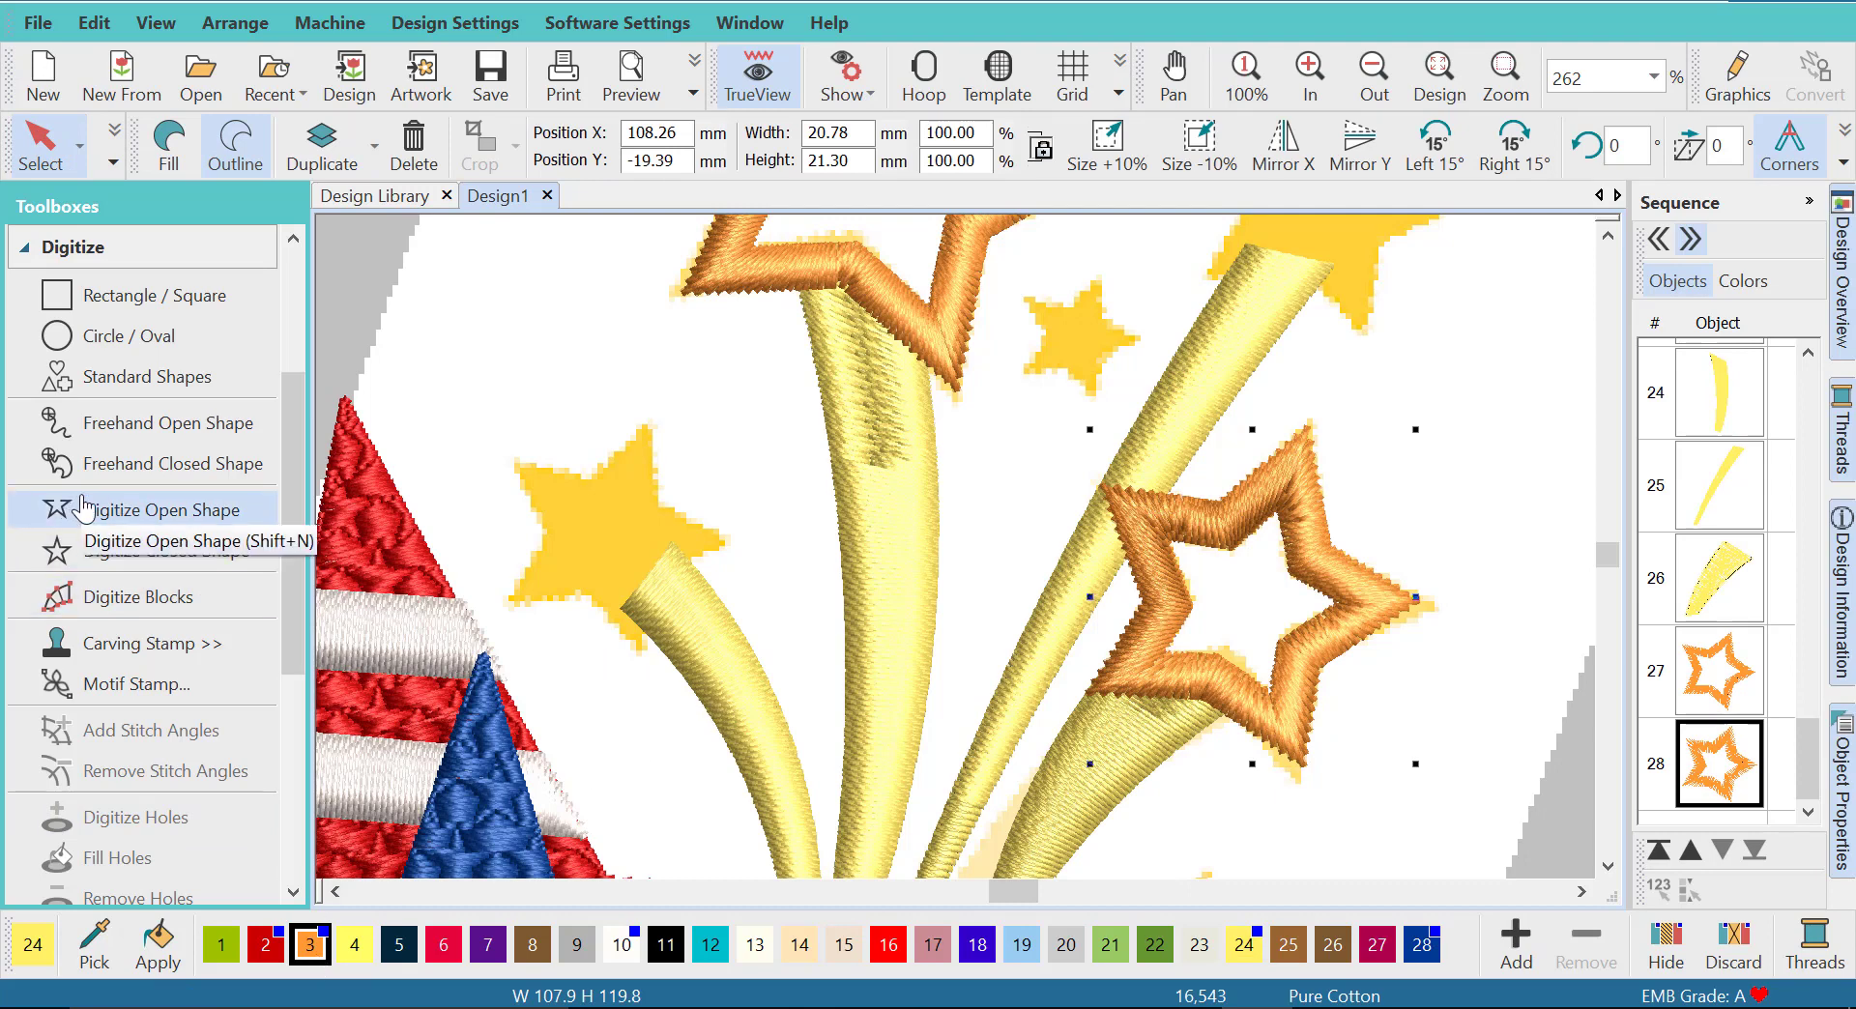
- Place standard shape N, a five-pointed star about 17 mm wide, from the Borders category over the solid star on the left ray
click(114, 382)
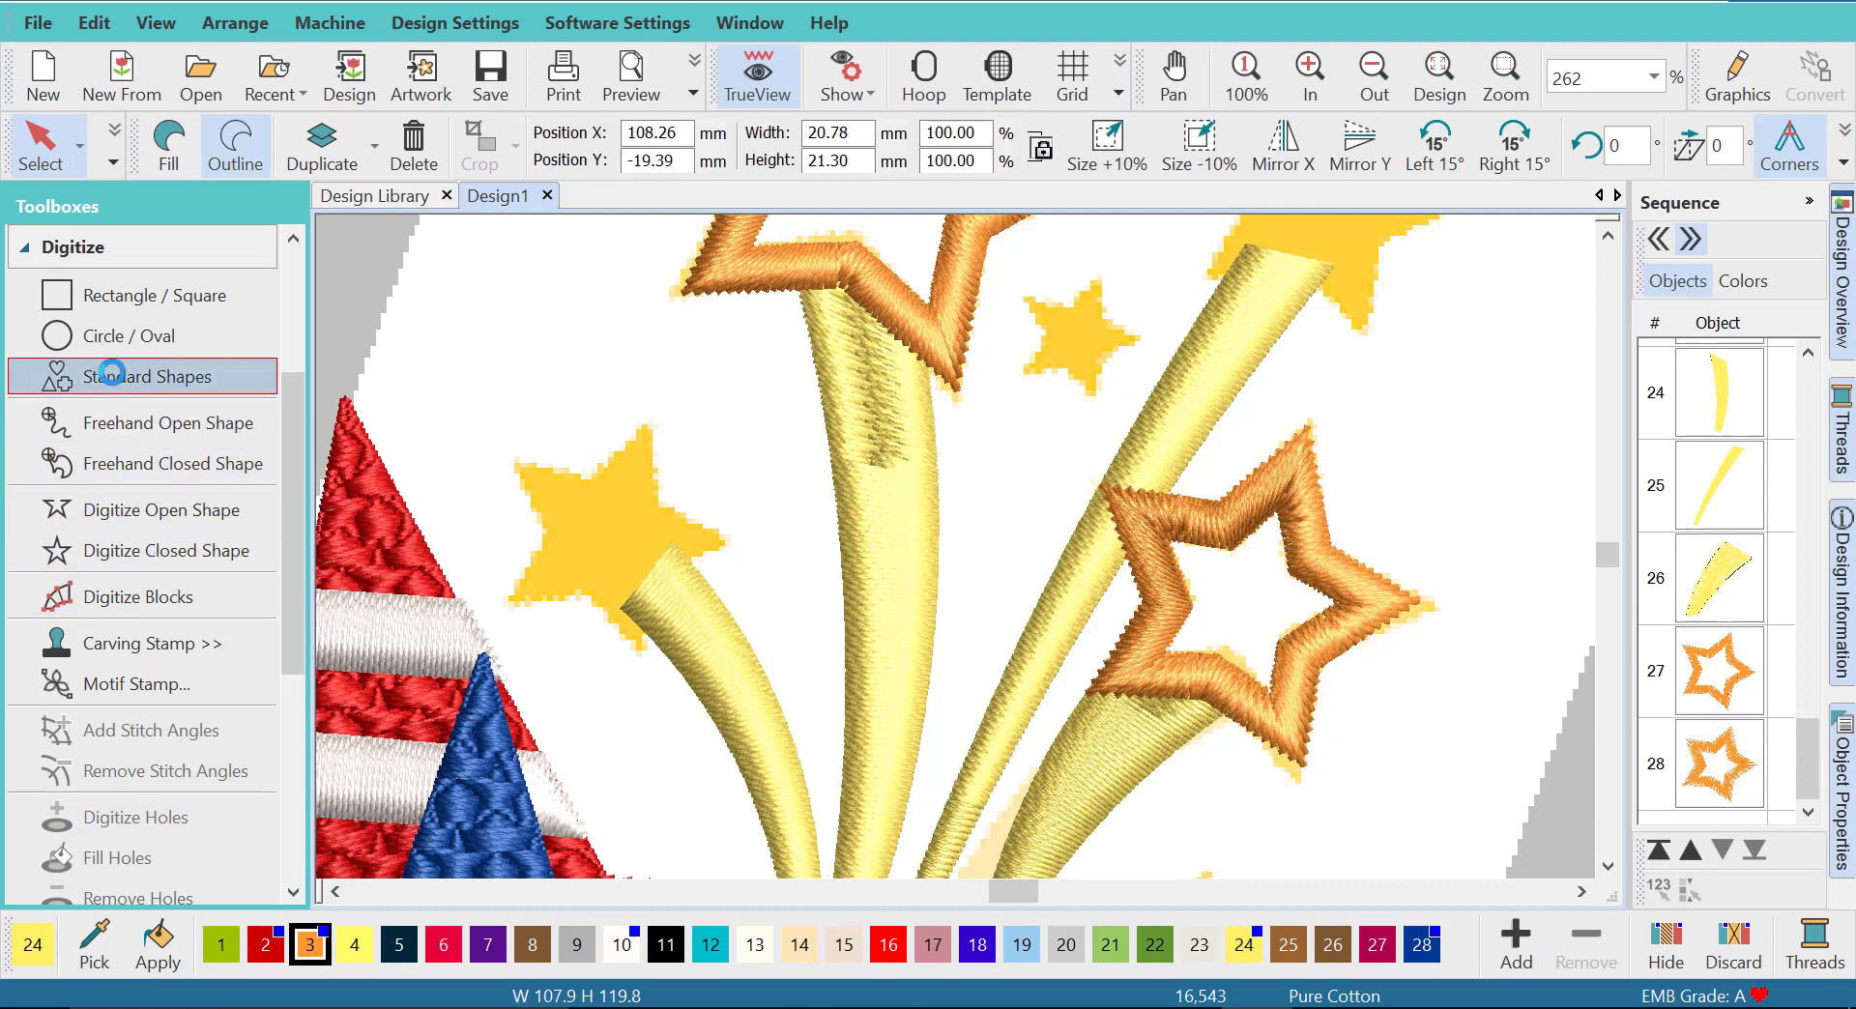
scroll(742, 571, down, 3)
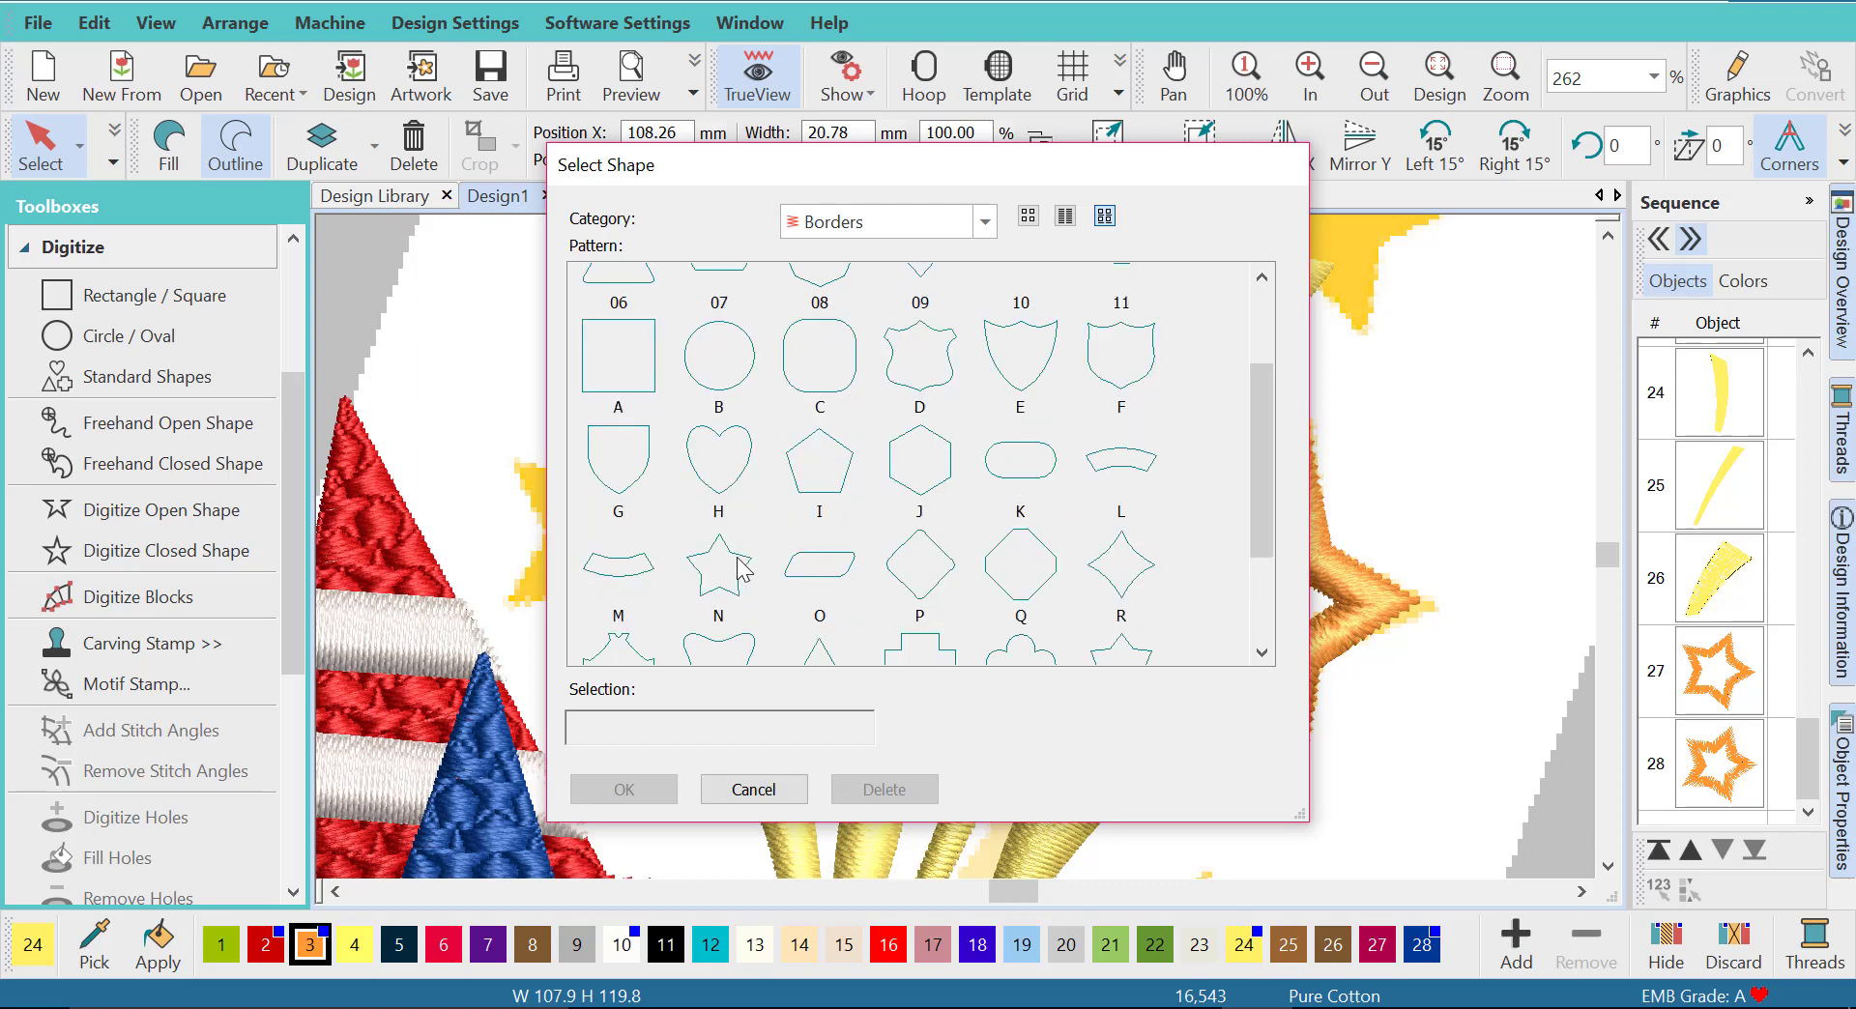
click(720, 571)
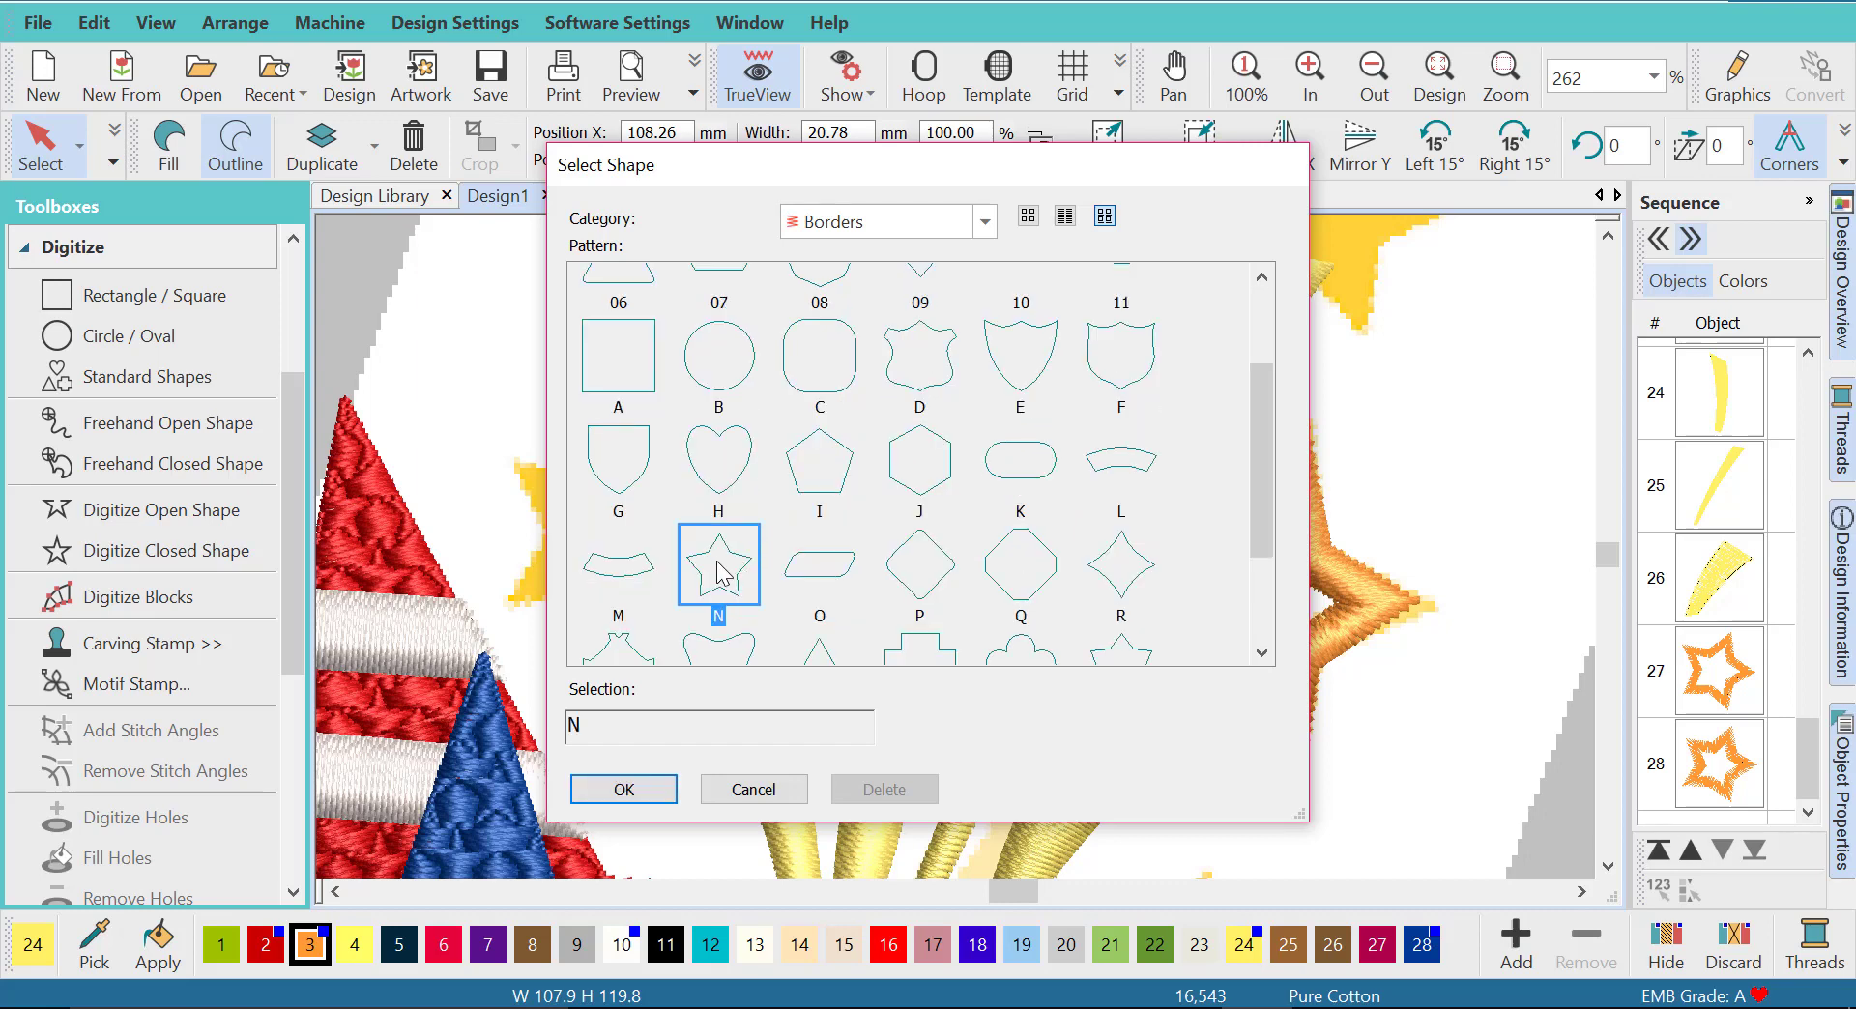
click(639, 786)
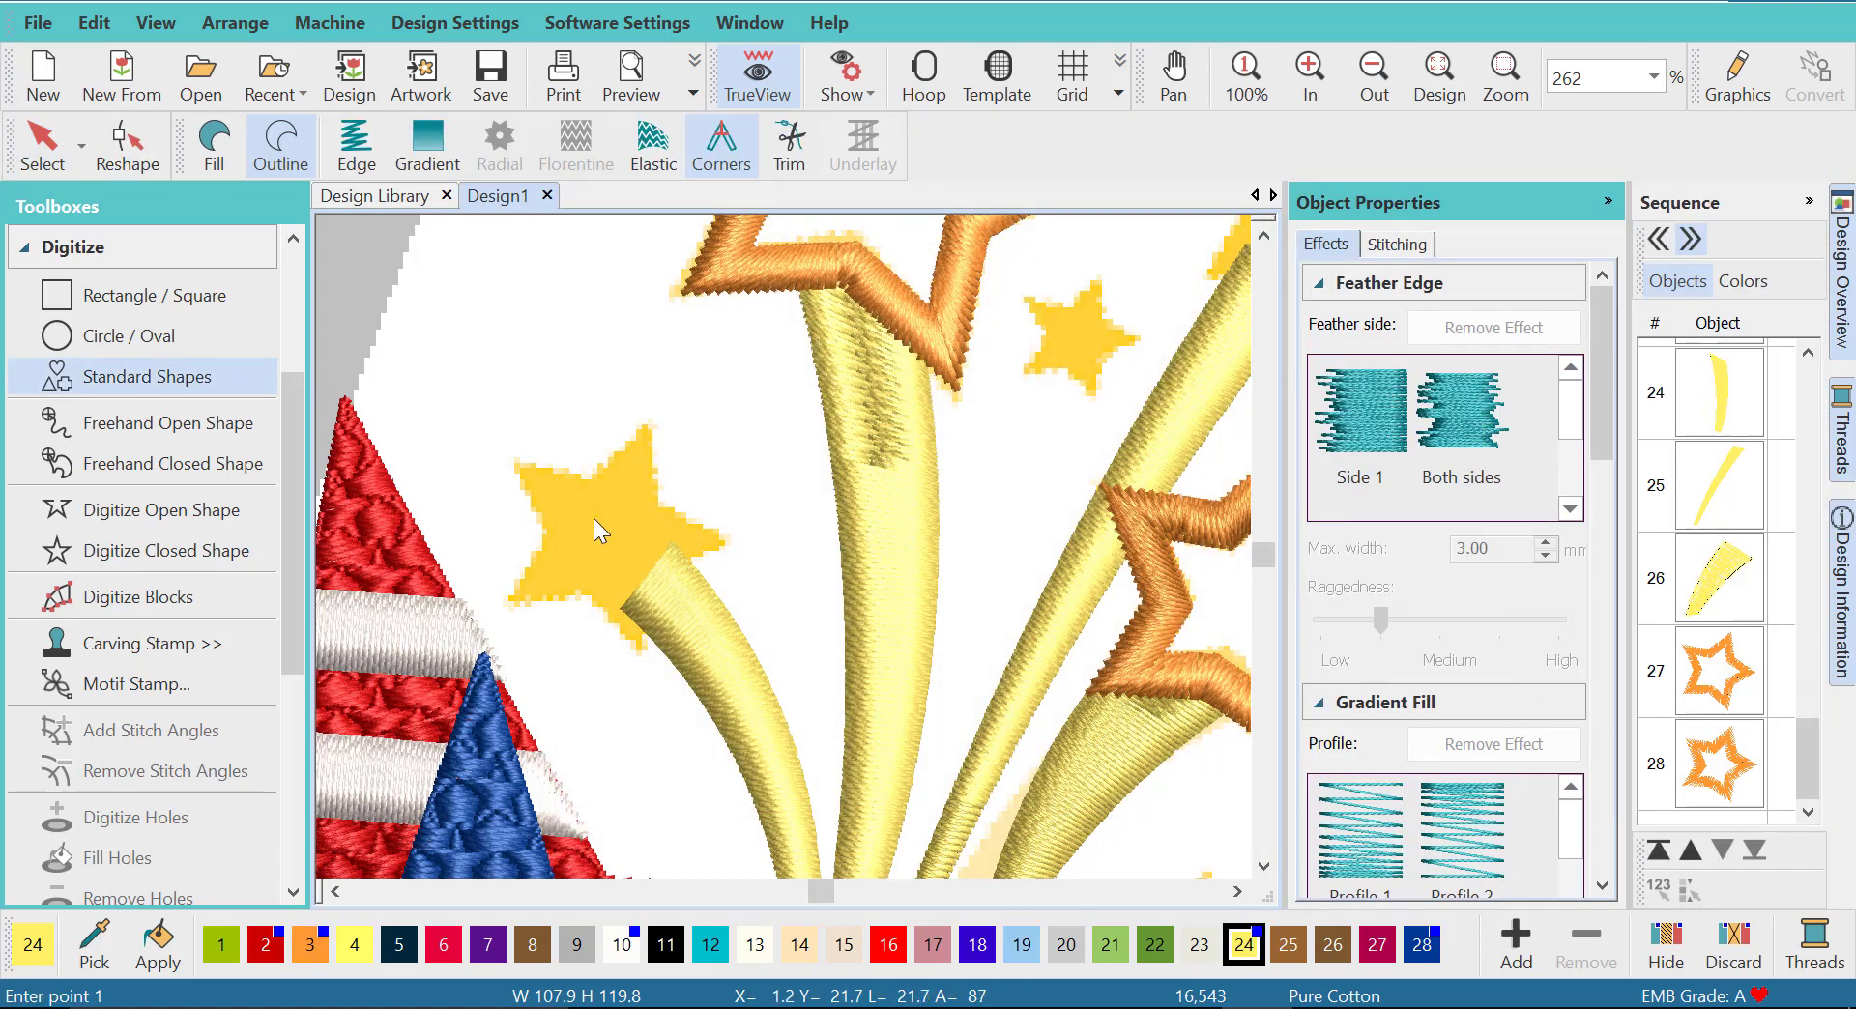
click(599, 531)
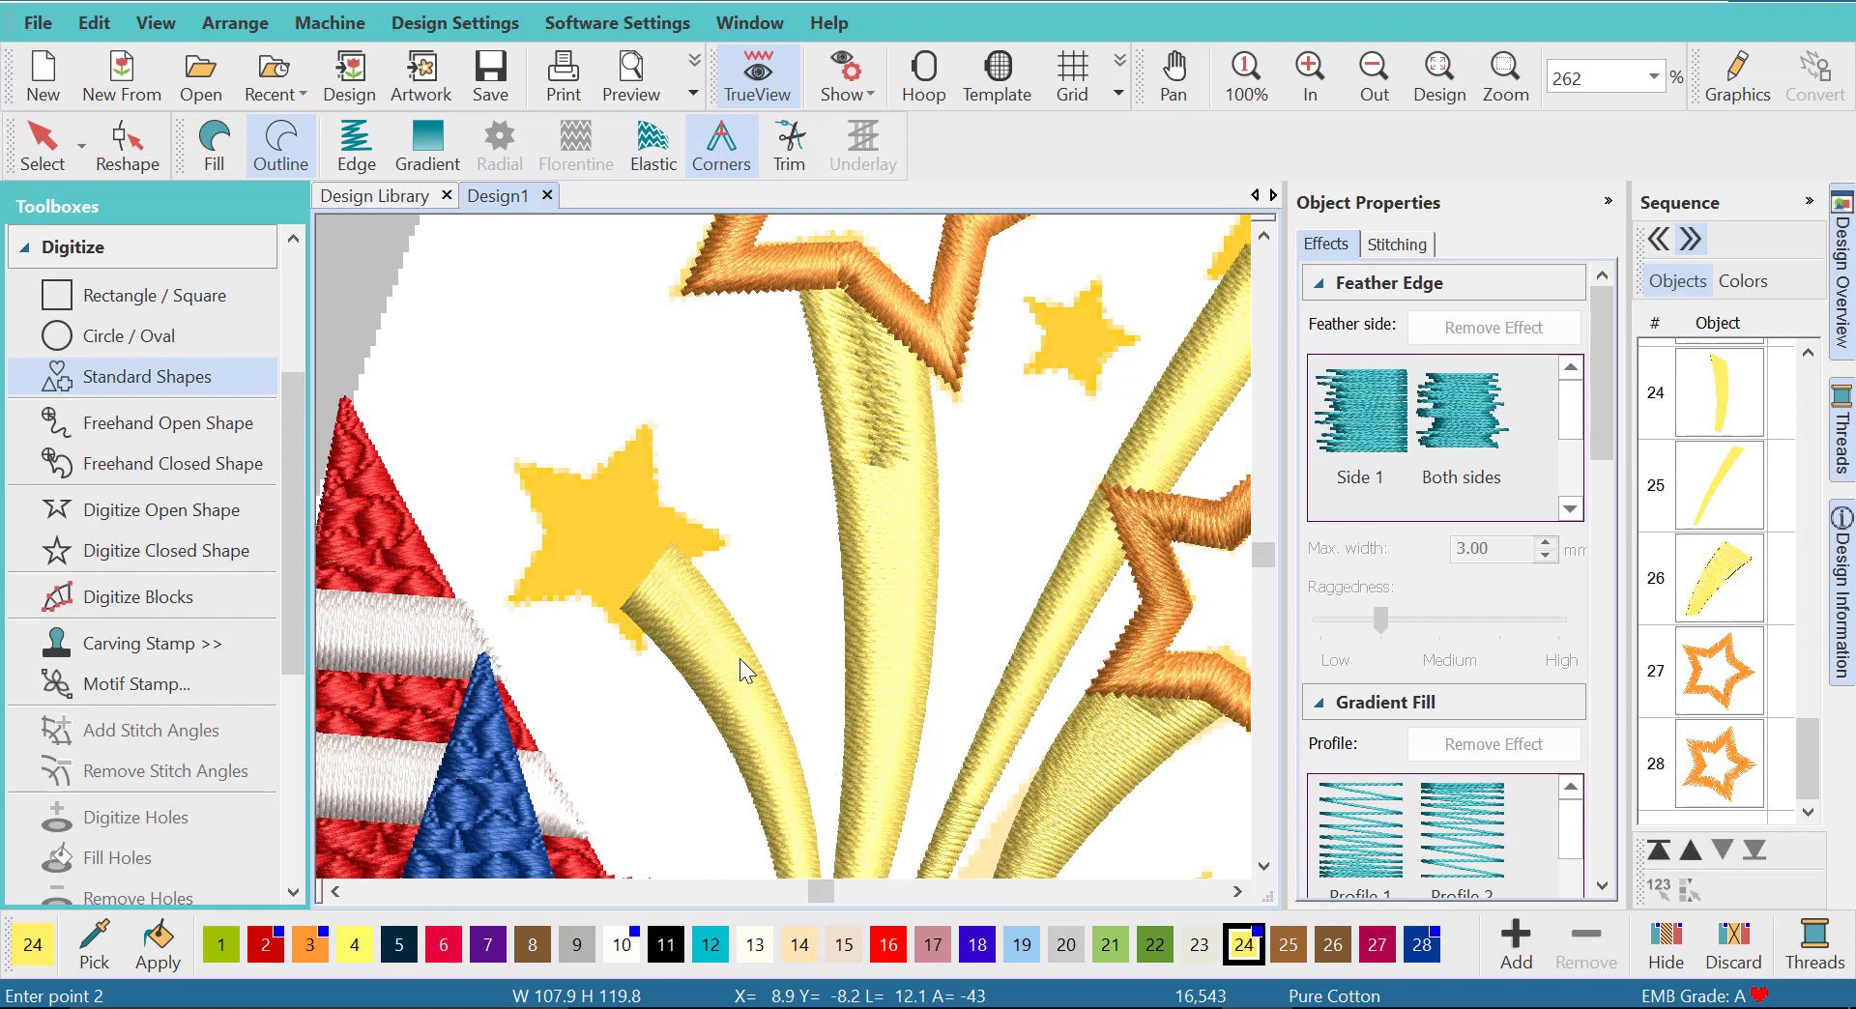
click(796, 729)
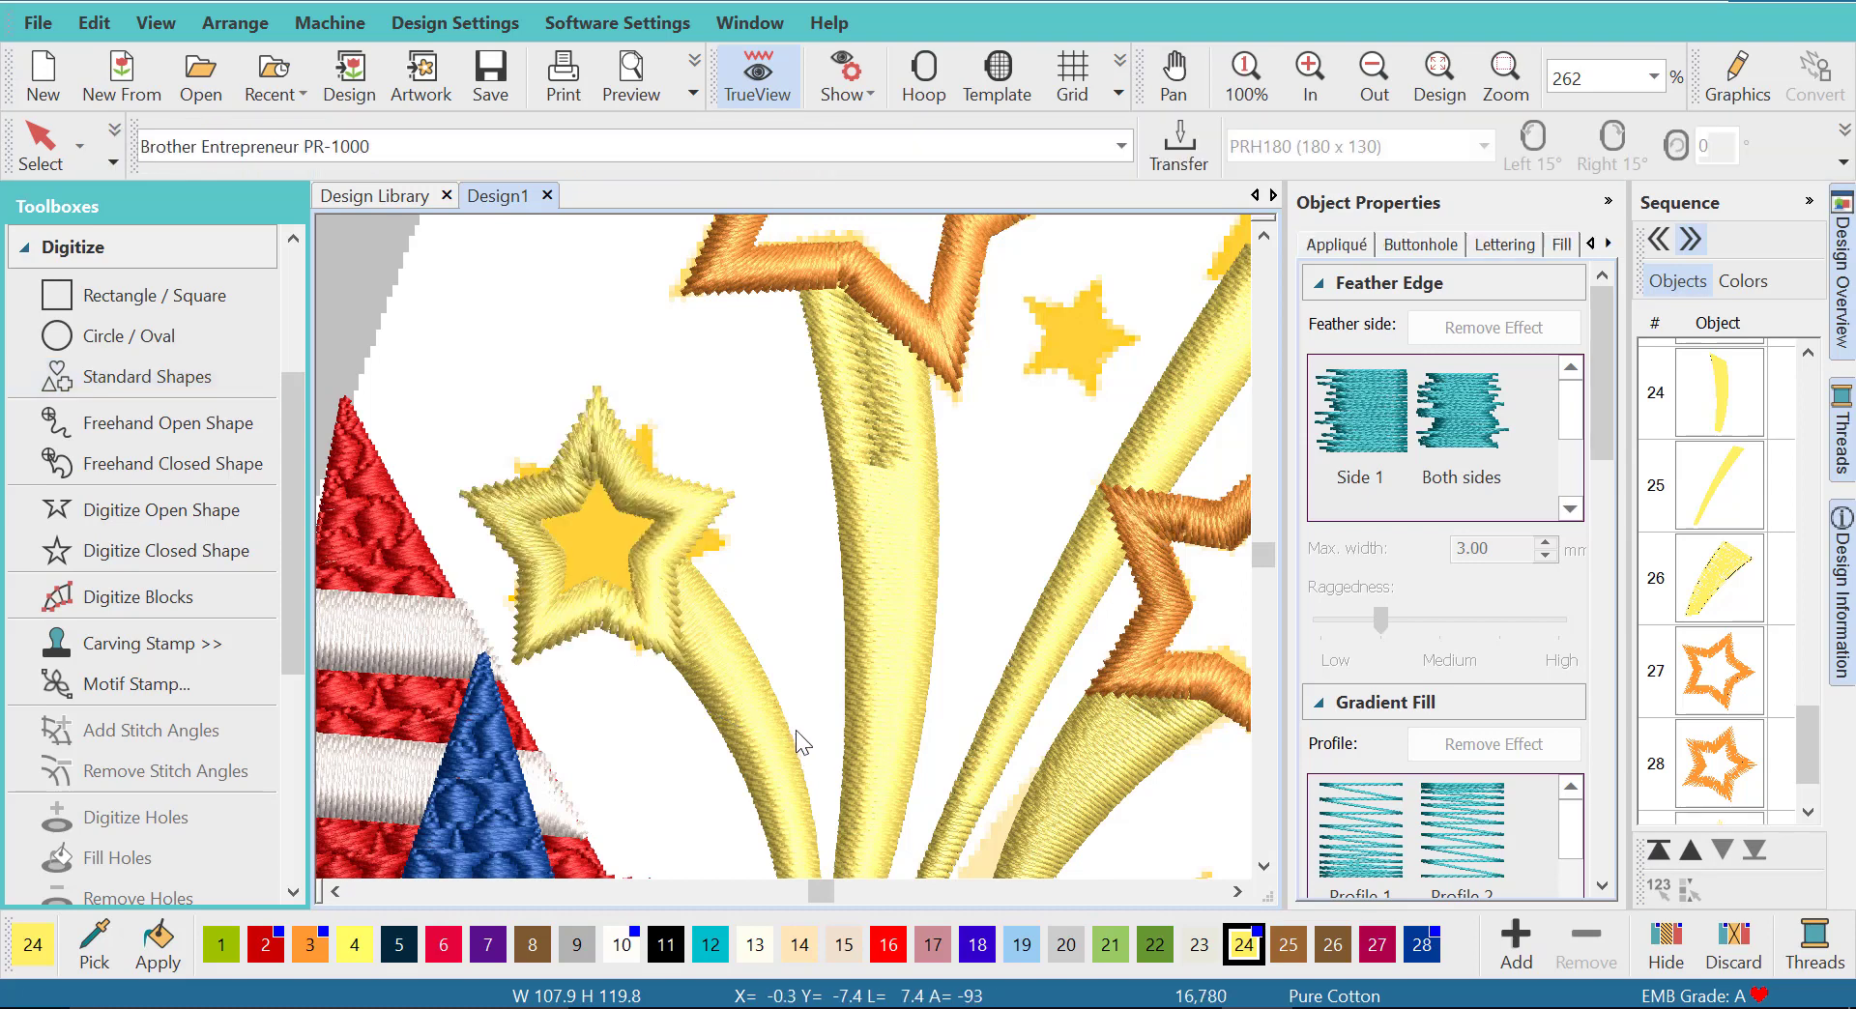
- Convert the placed star from outline to satin fill and recolor it with orange thread 3
click(40, 145)
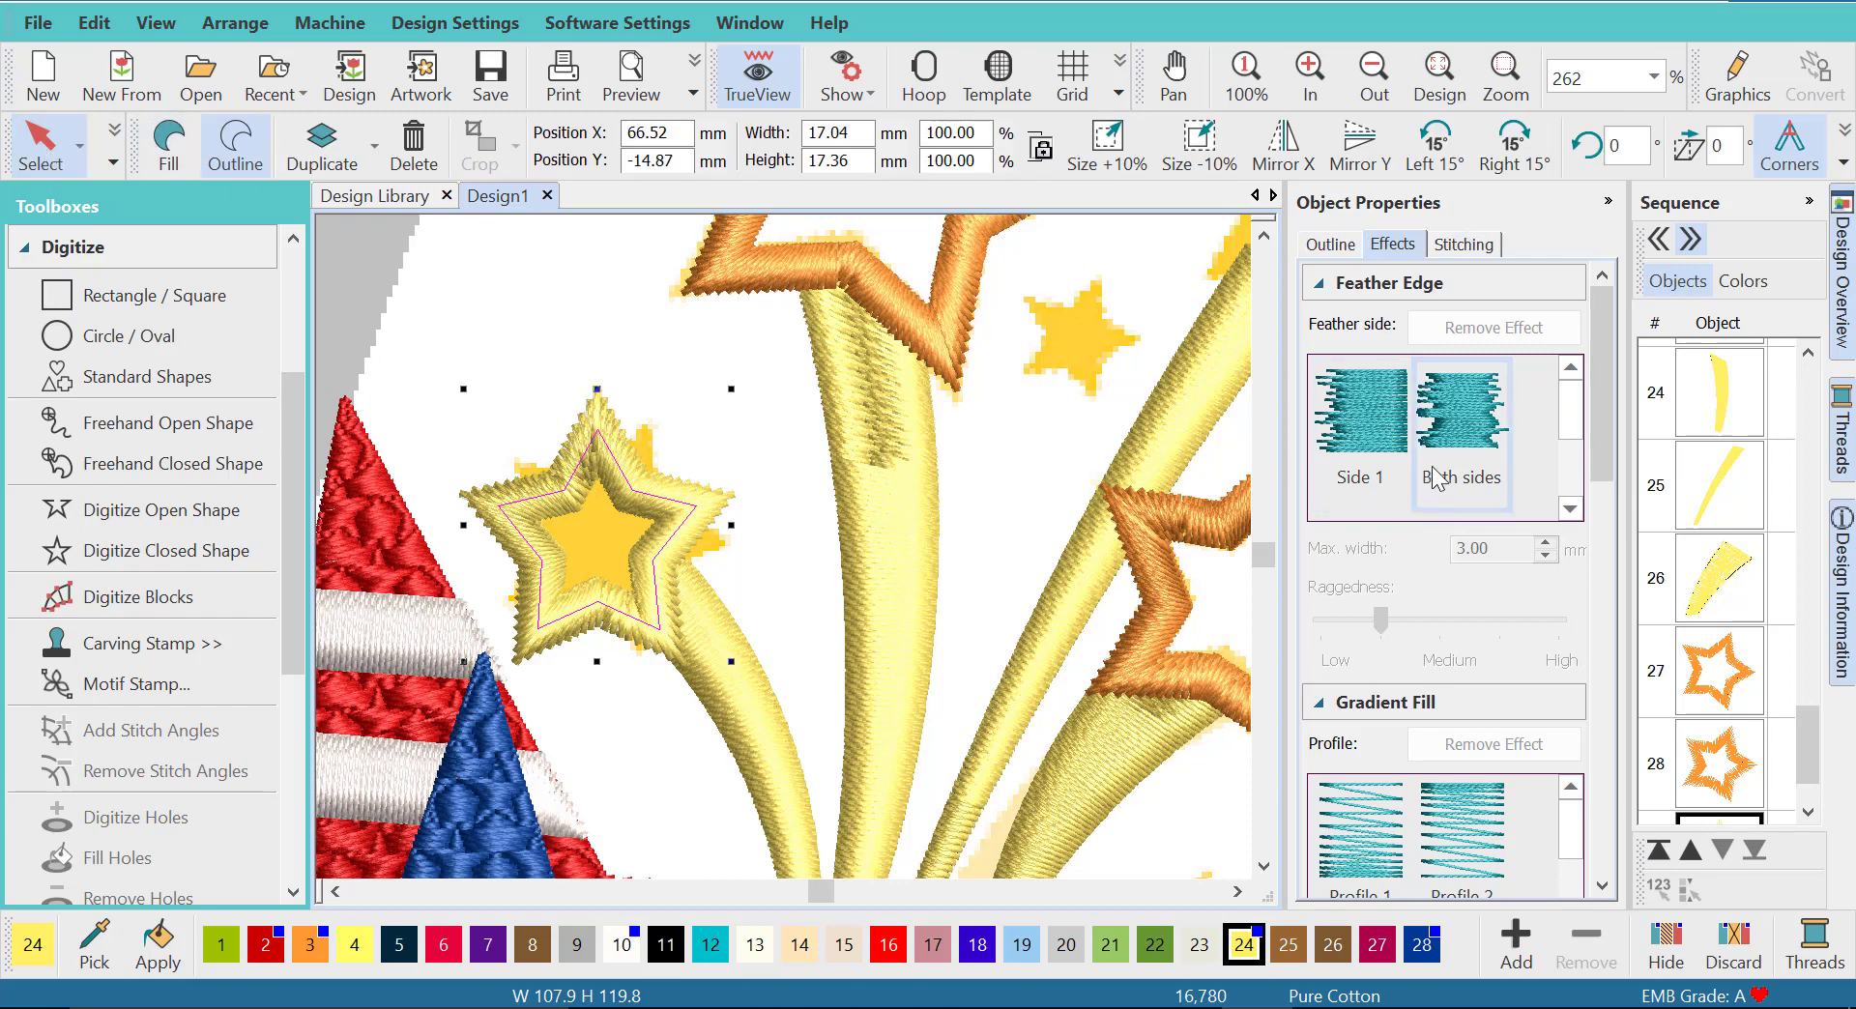
click(1324, 246)
click(1461, 248)
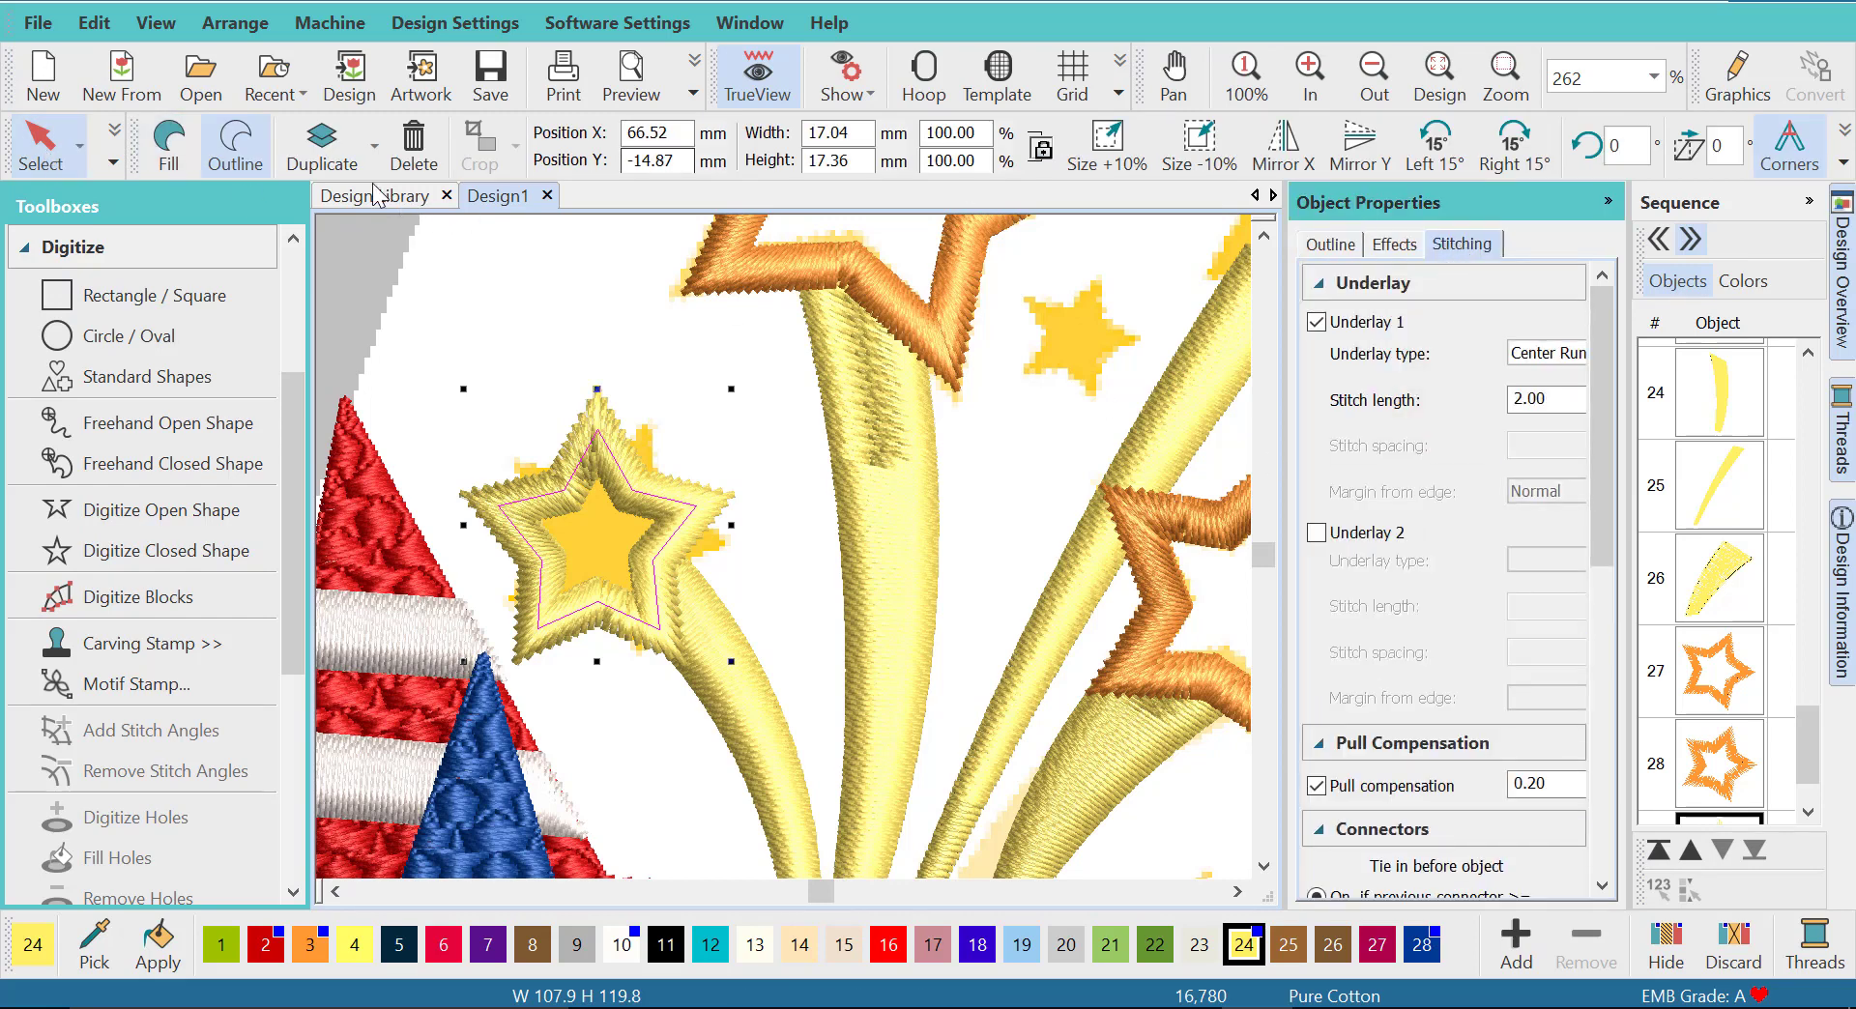
click(168, 150)
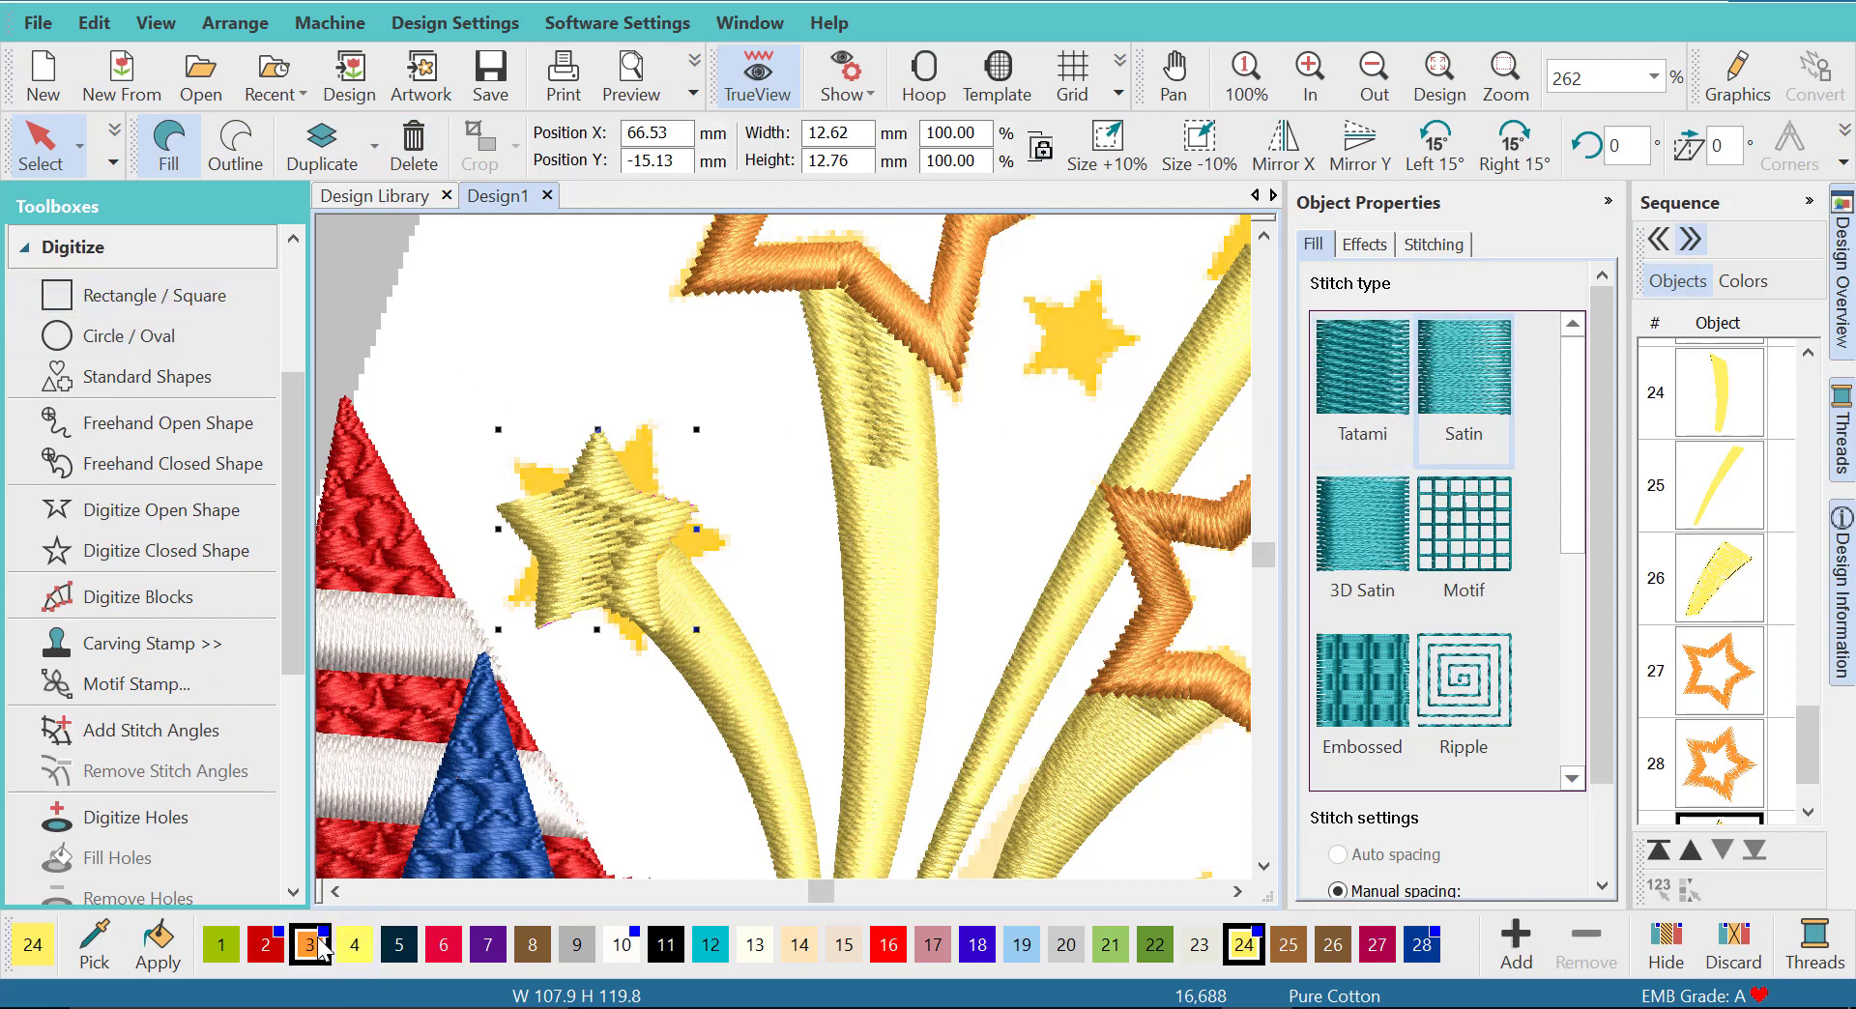
click(311, 952)
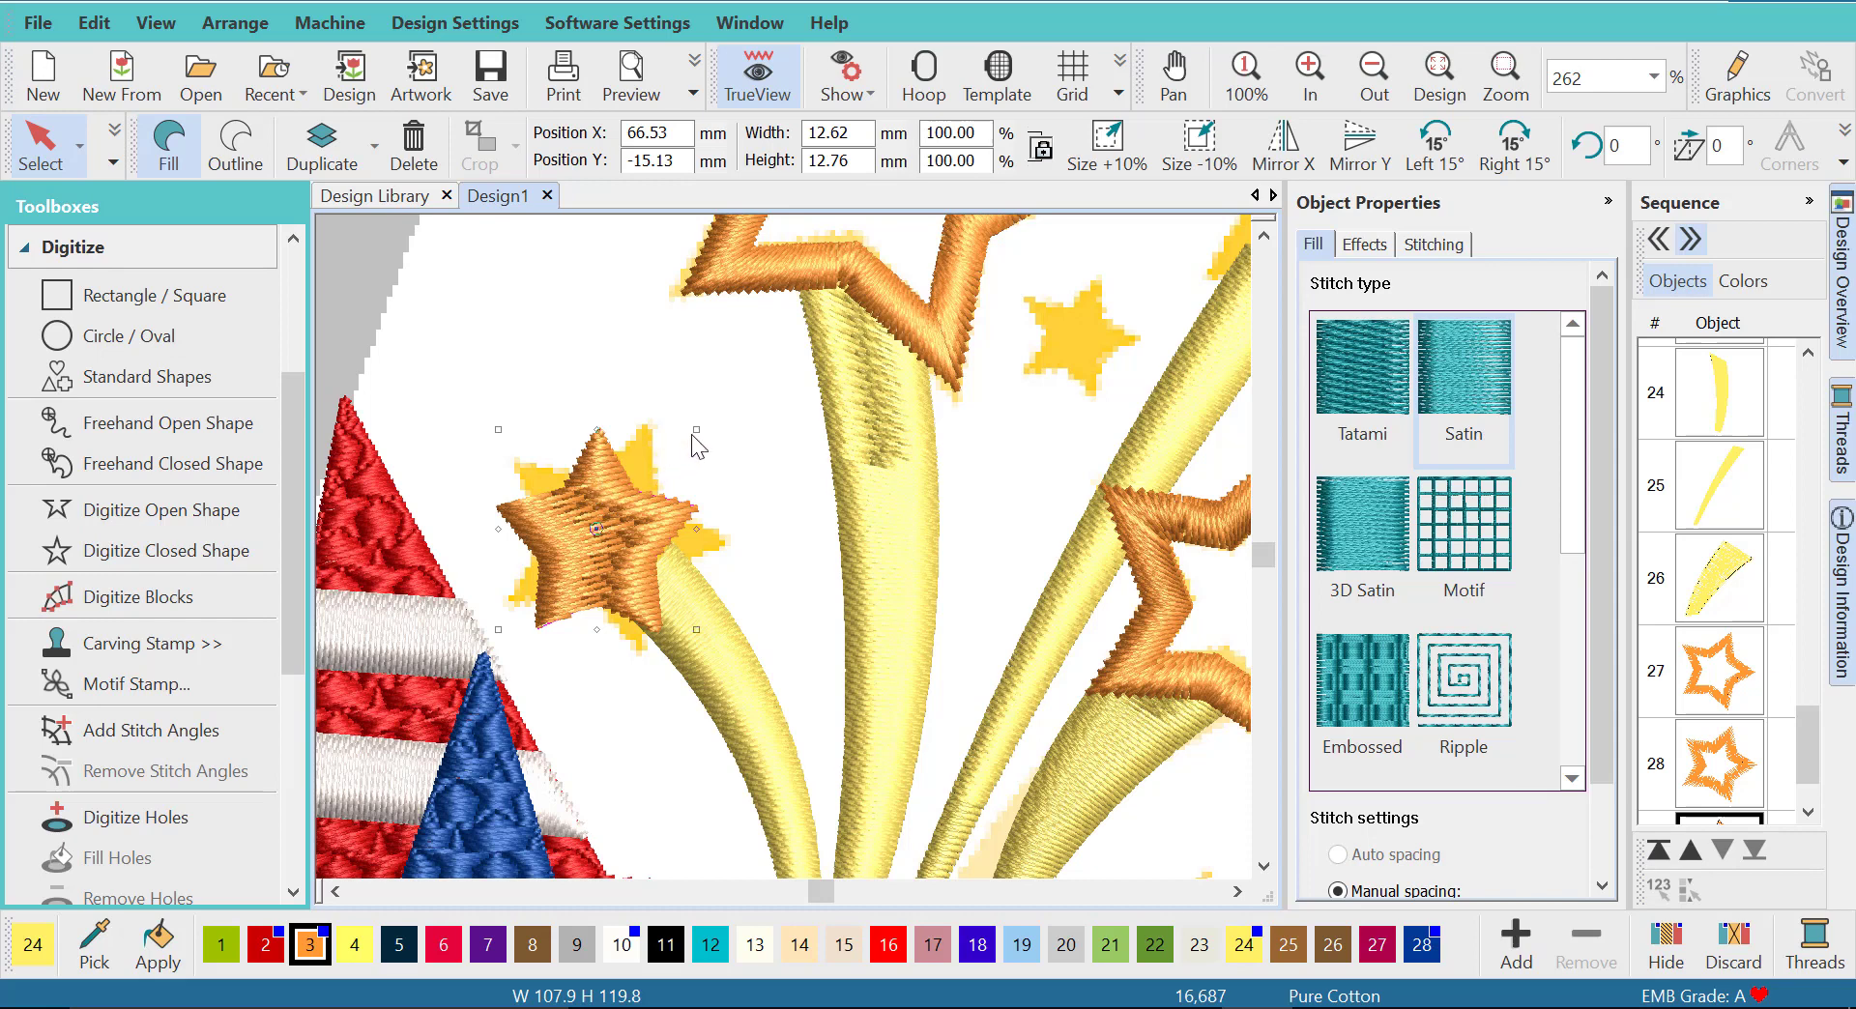
- Rotate the filled star to match the artwork and enlarge it to about 15 mm wide
drag(698, 428, 612, 383)
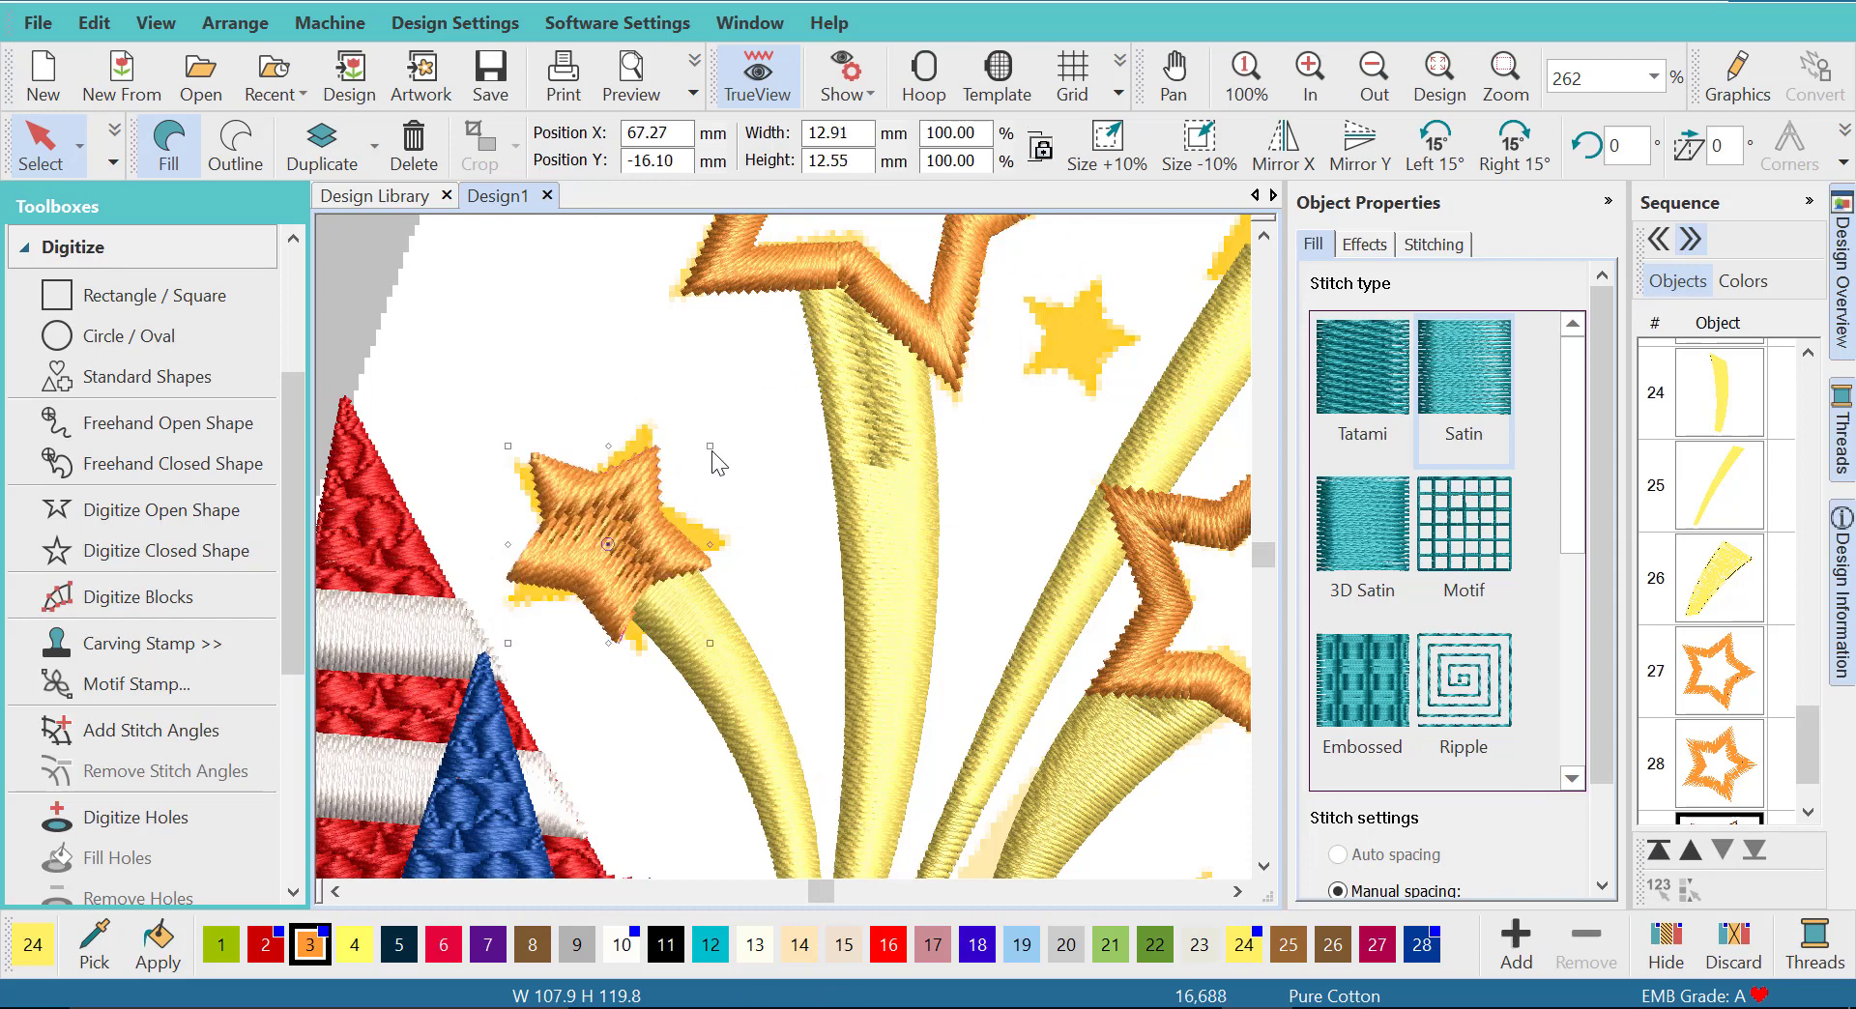
drag(711, 452, 752, 420)
click(60, 166)
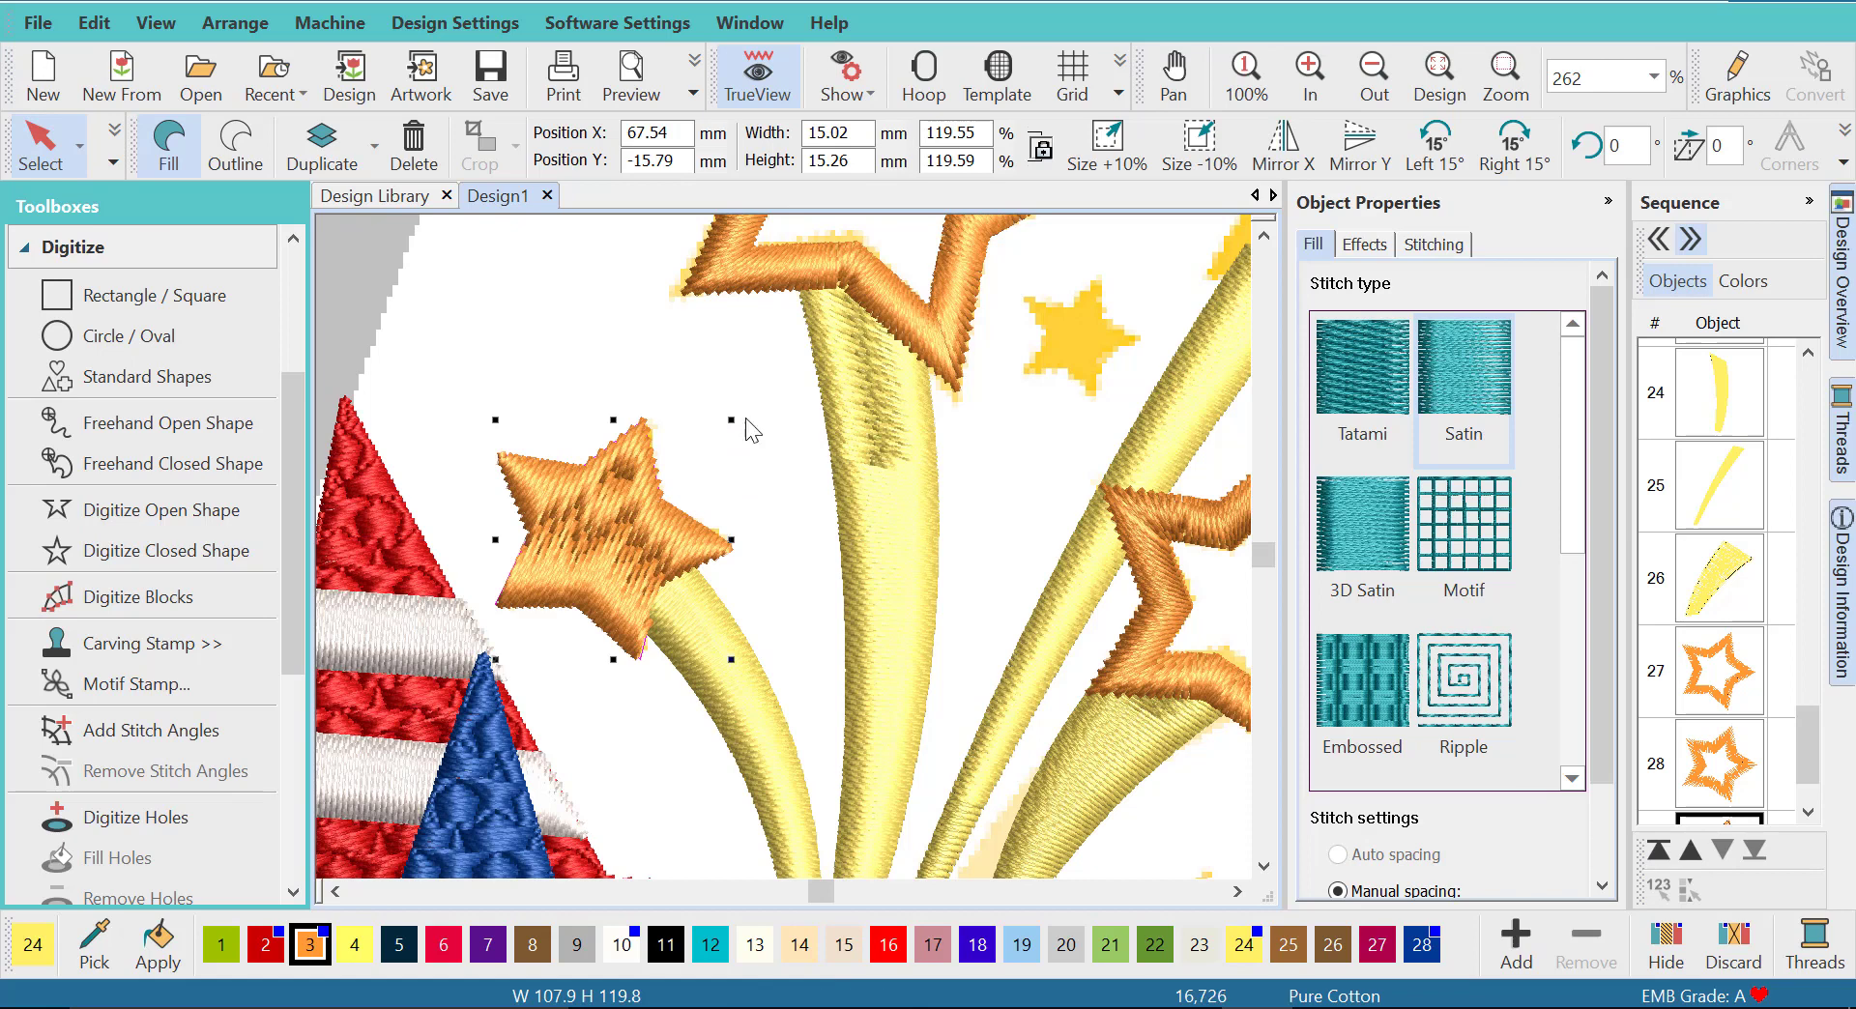
- Reshape the filled star's stitch angle line to run diagonally from its upper-left point toward the ray
click(79, 145)
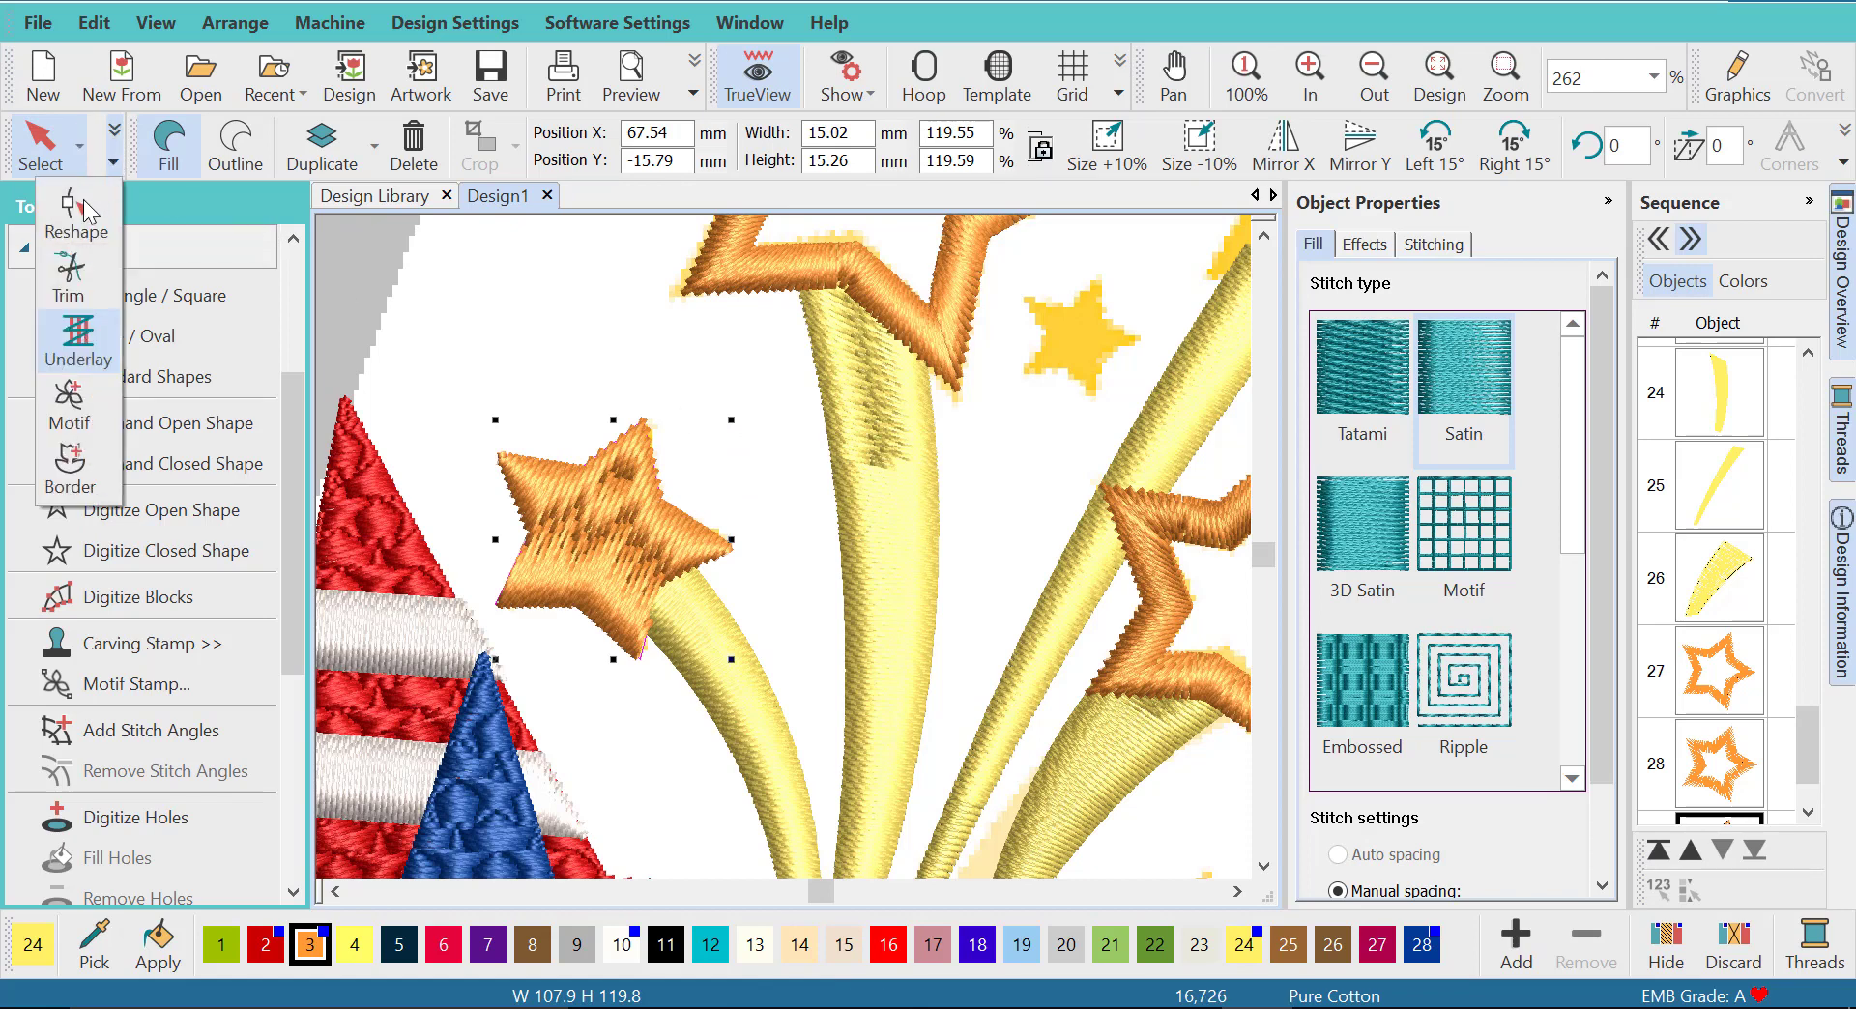
click(77, 214)
drag(706, 480, 485, 437)
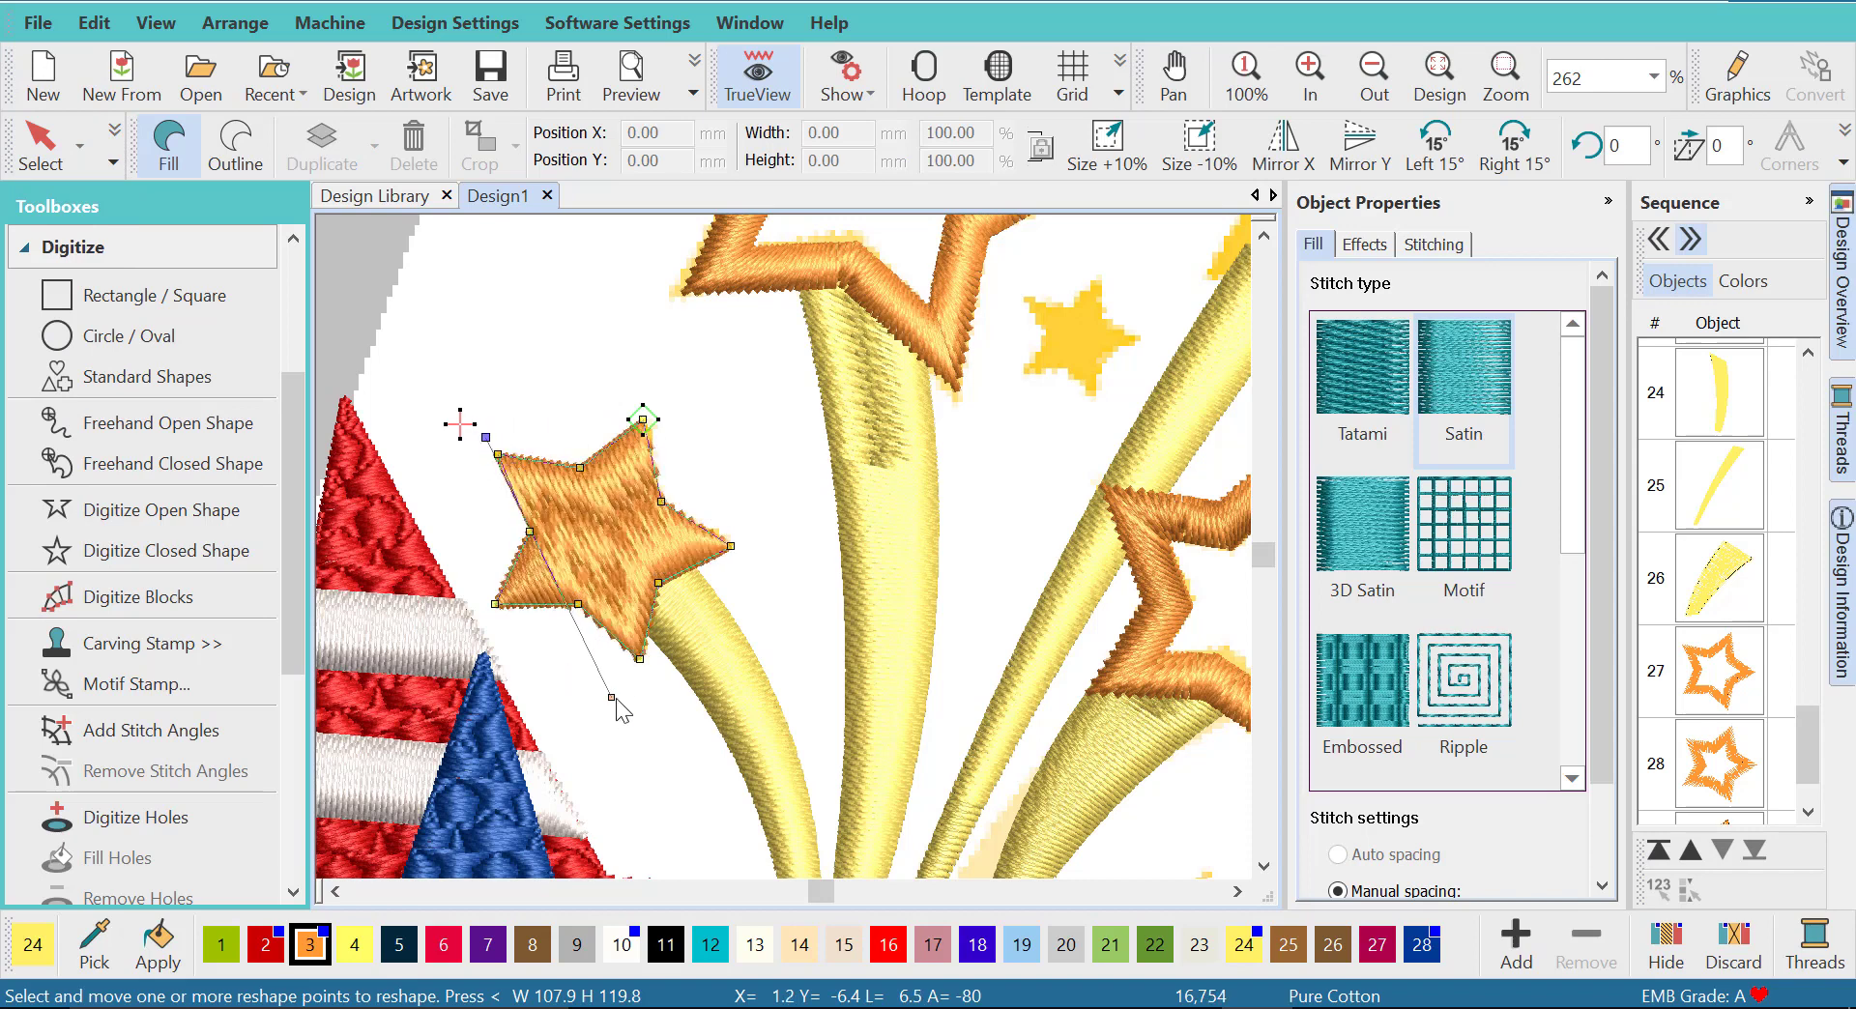
drag(617, 701, 683, 603)
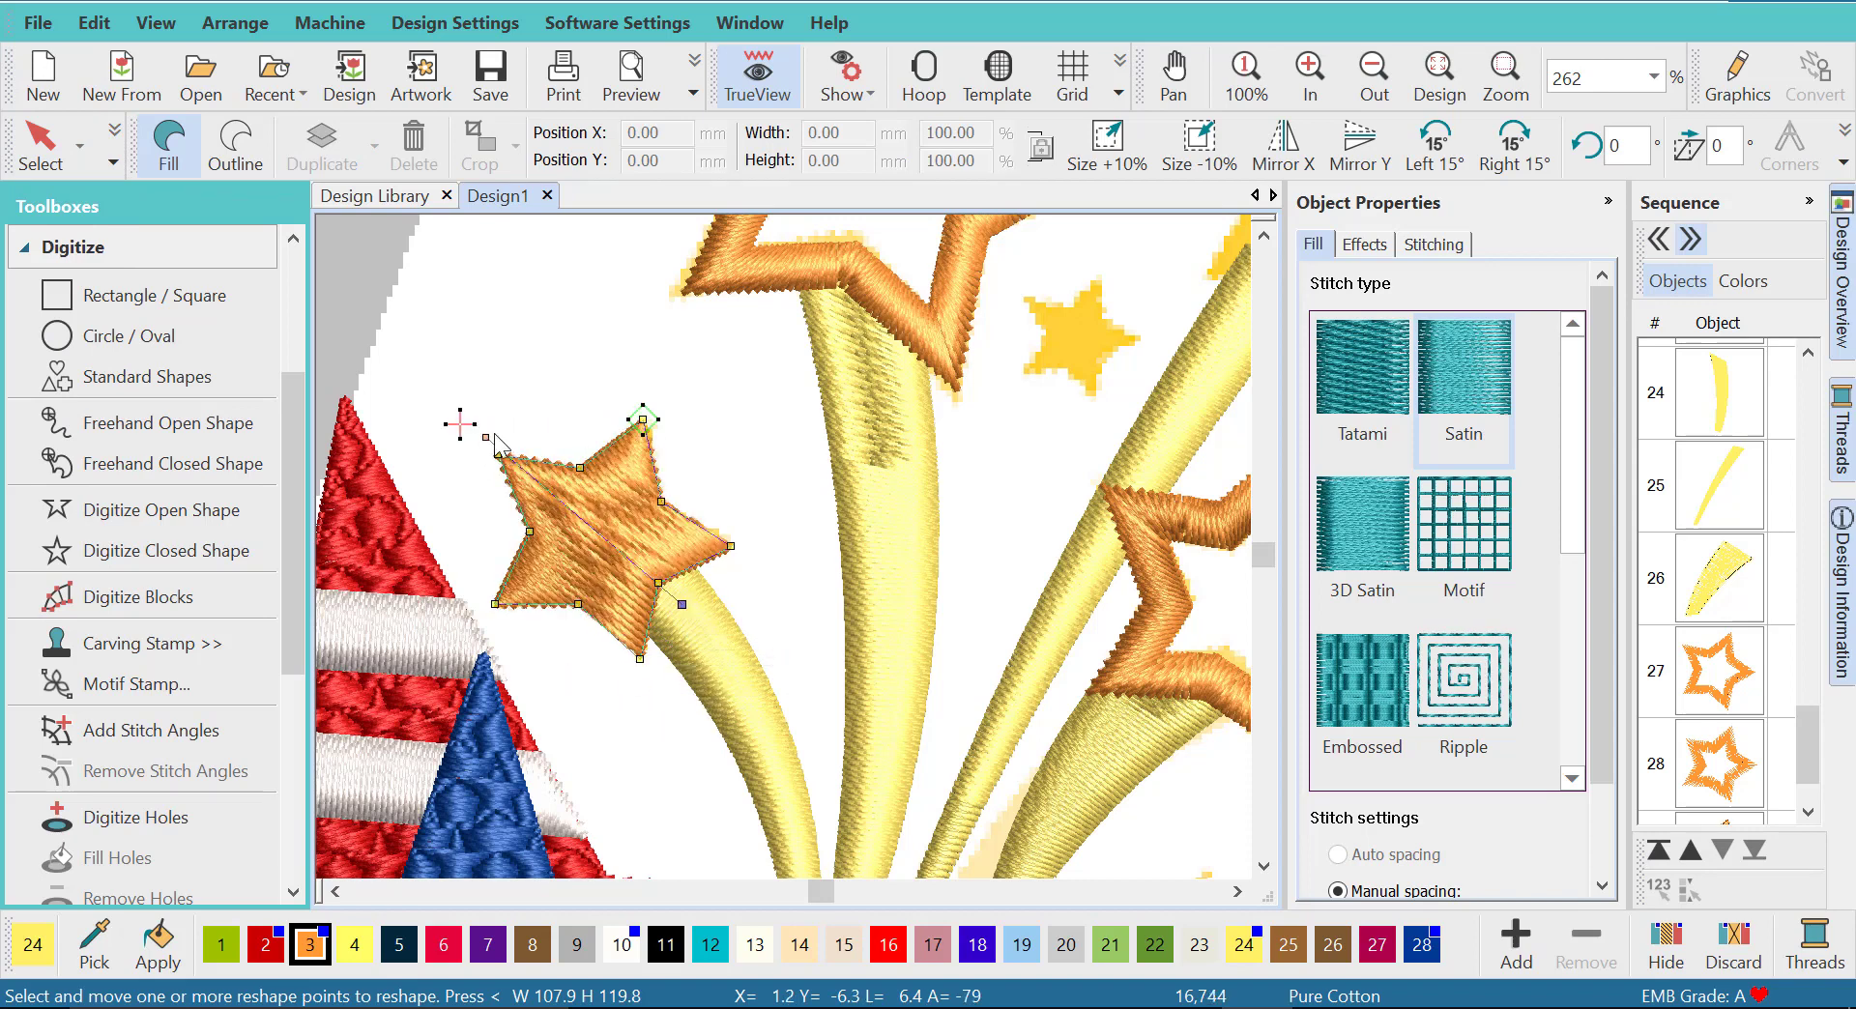
mouse_move(495, 435)
mouse_down()
mouse_move(486, 421)
mouse_move(490, 439)
mouse_up()
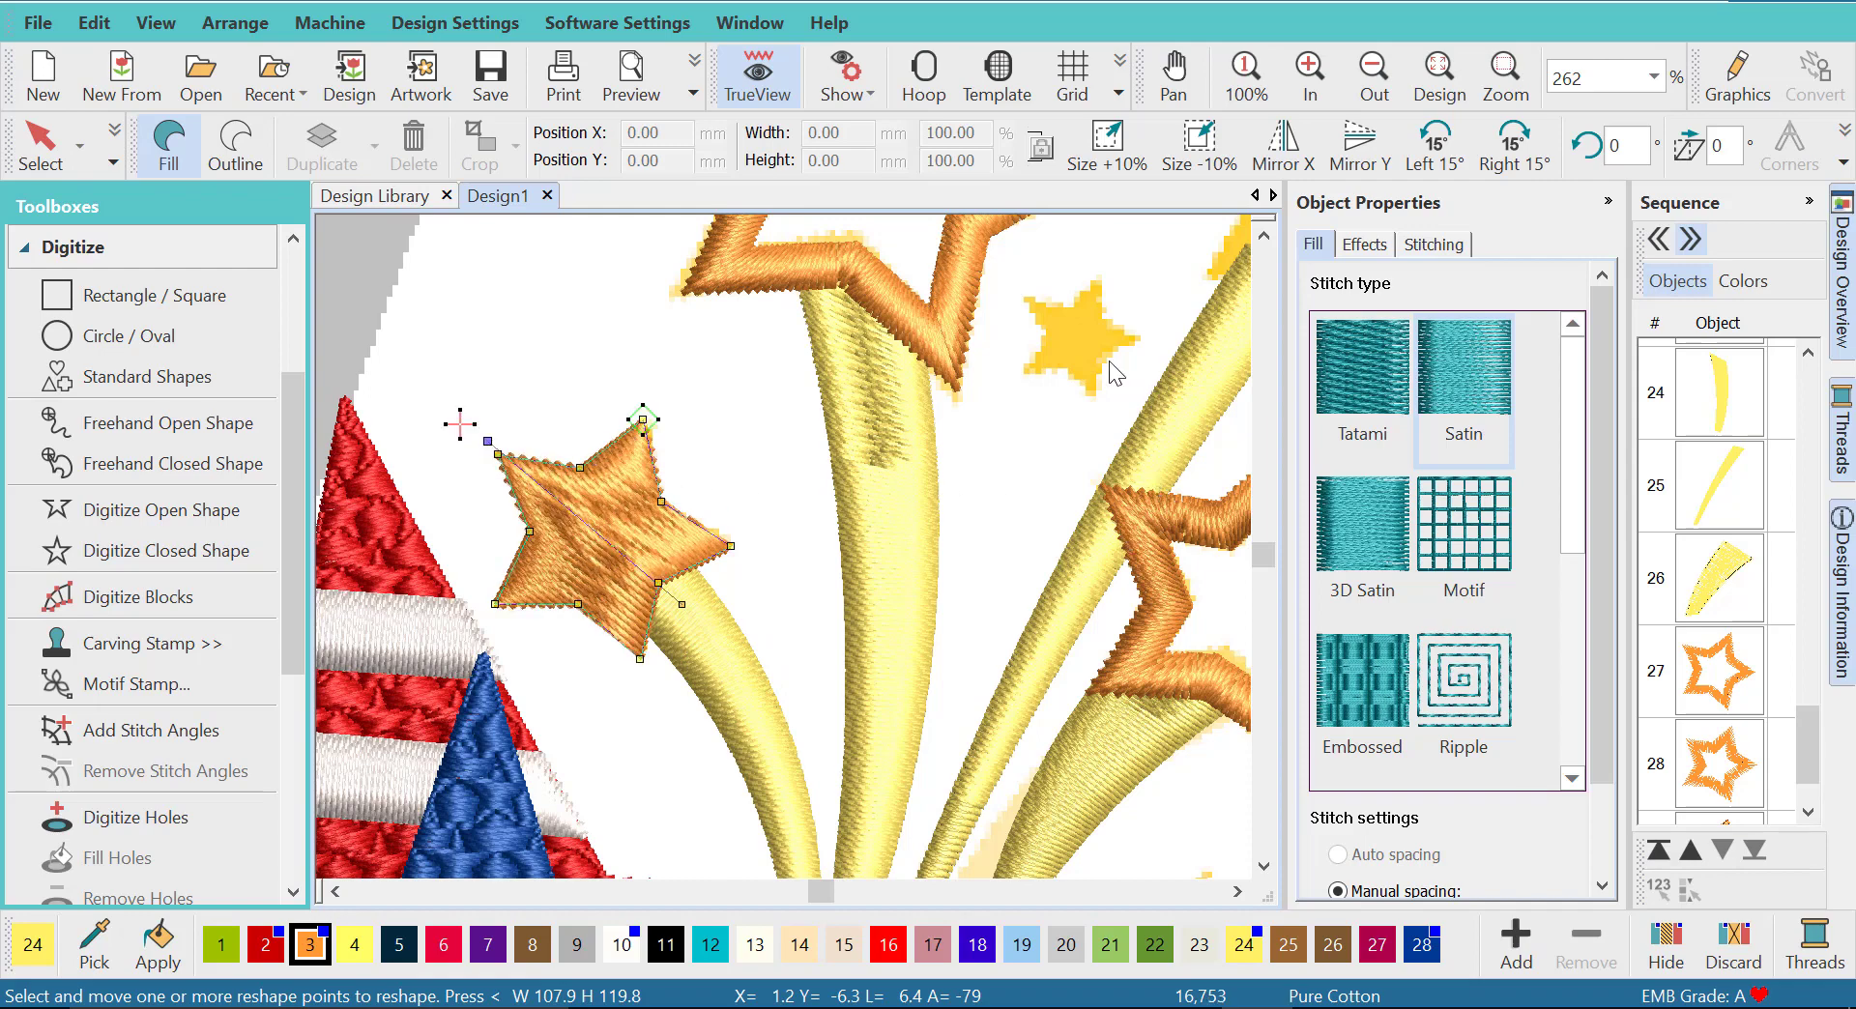
- Place filled standard shape N, a five-pointed star about 9 mm wide, from the Borders category over the small solid star between the upper rays
scroll(1079, 338, up, 1)
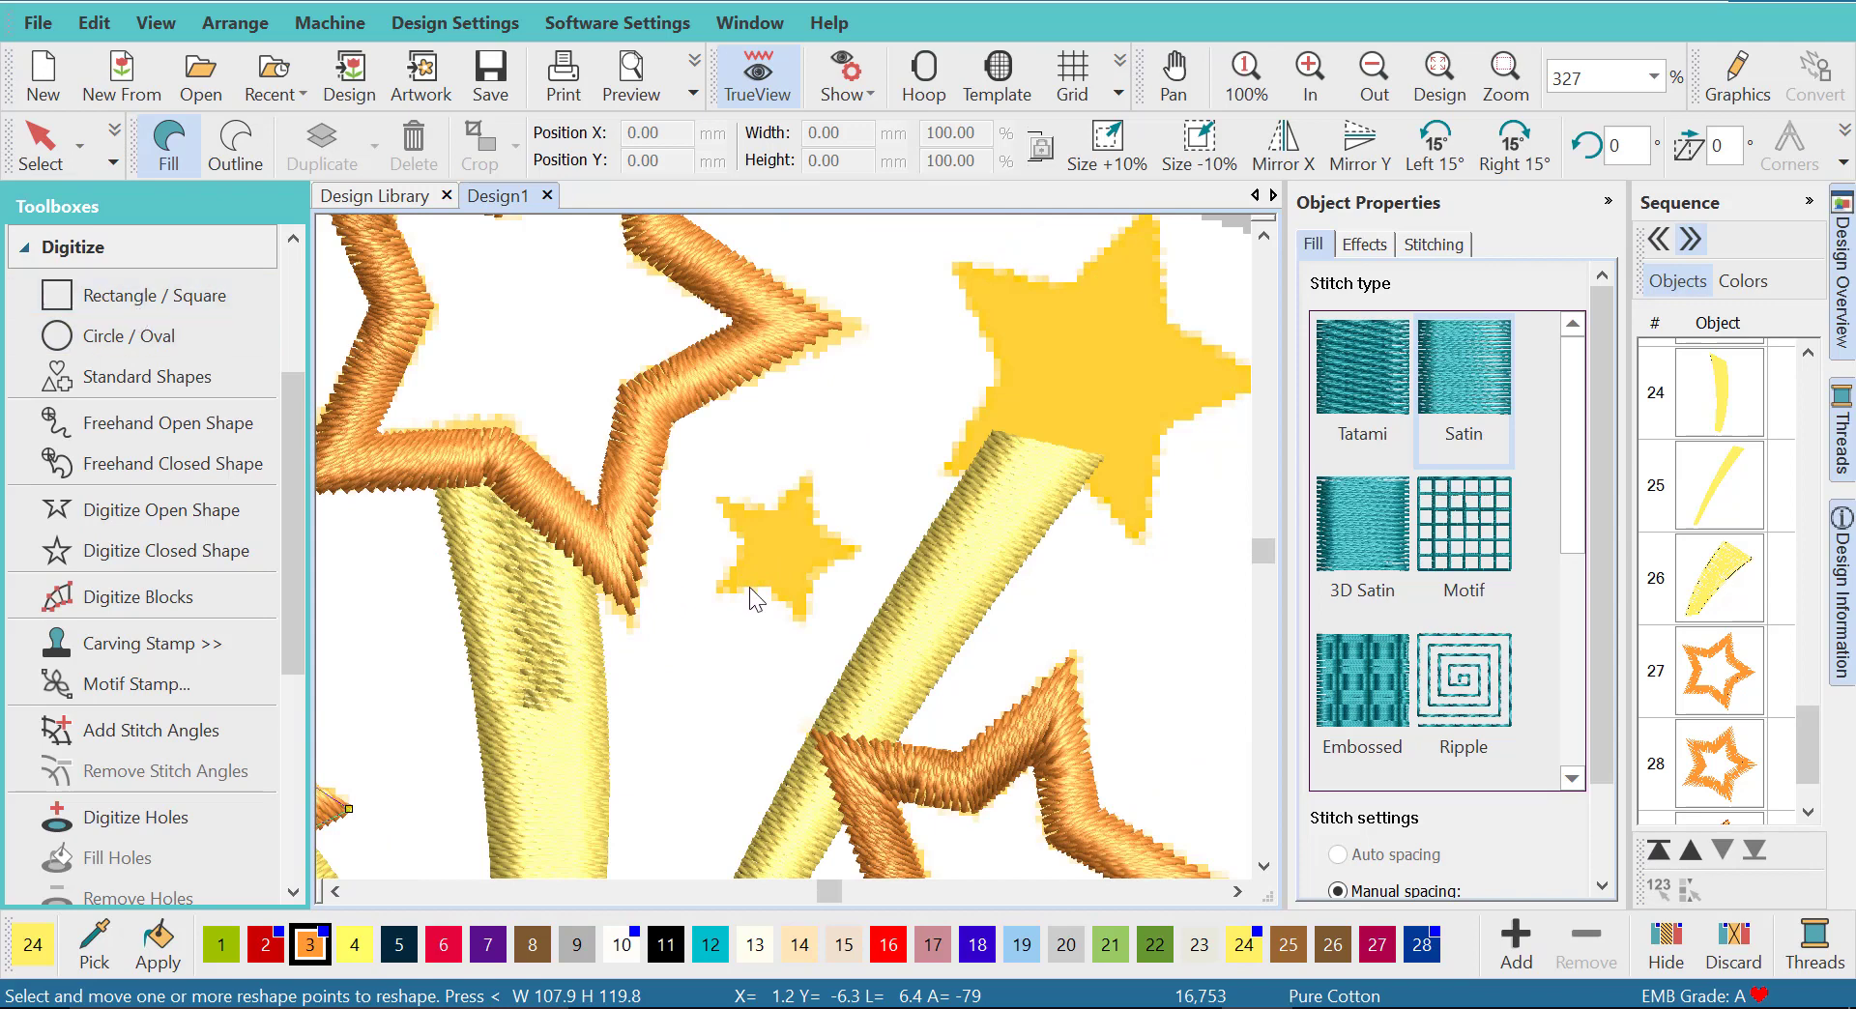
click(111, 382)
scroll(750, 591, down, 3)
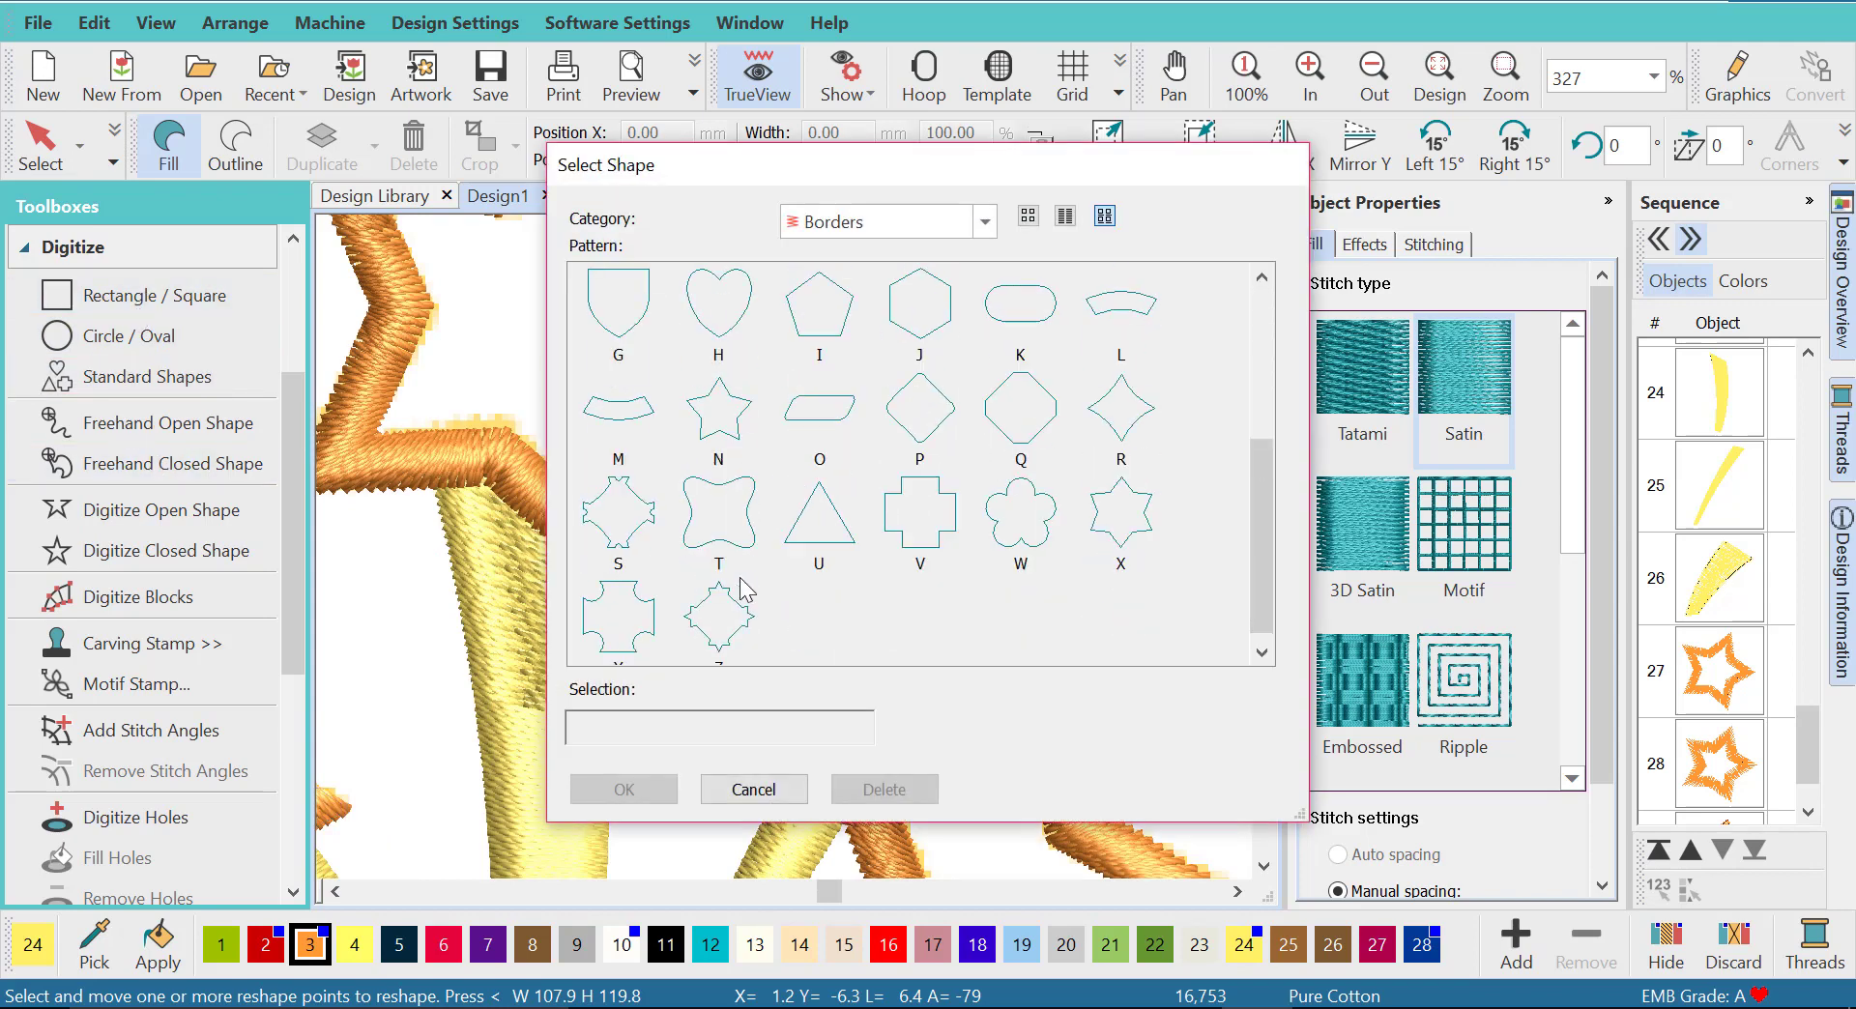
click(719, 420)
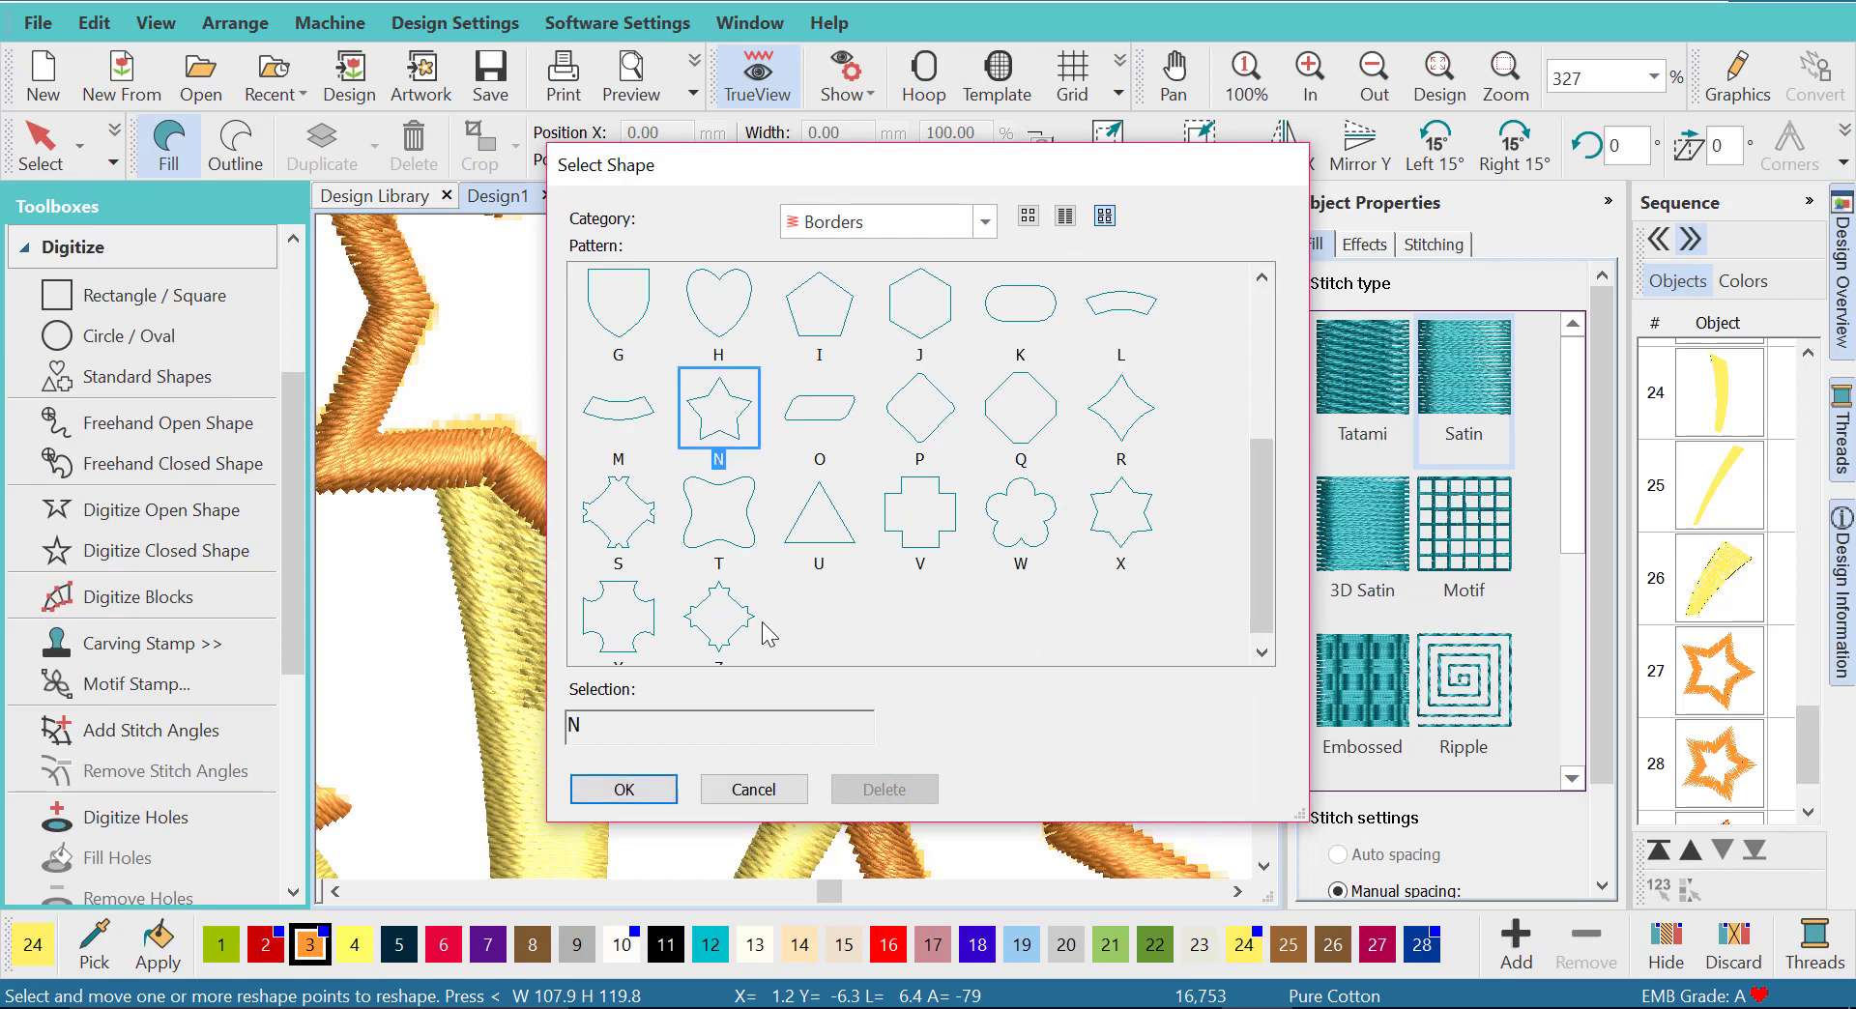
click(642, 789)
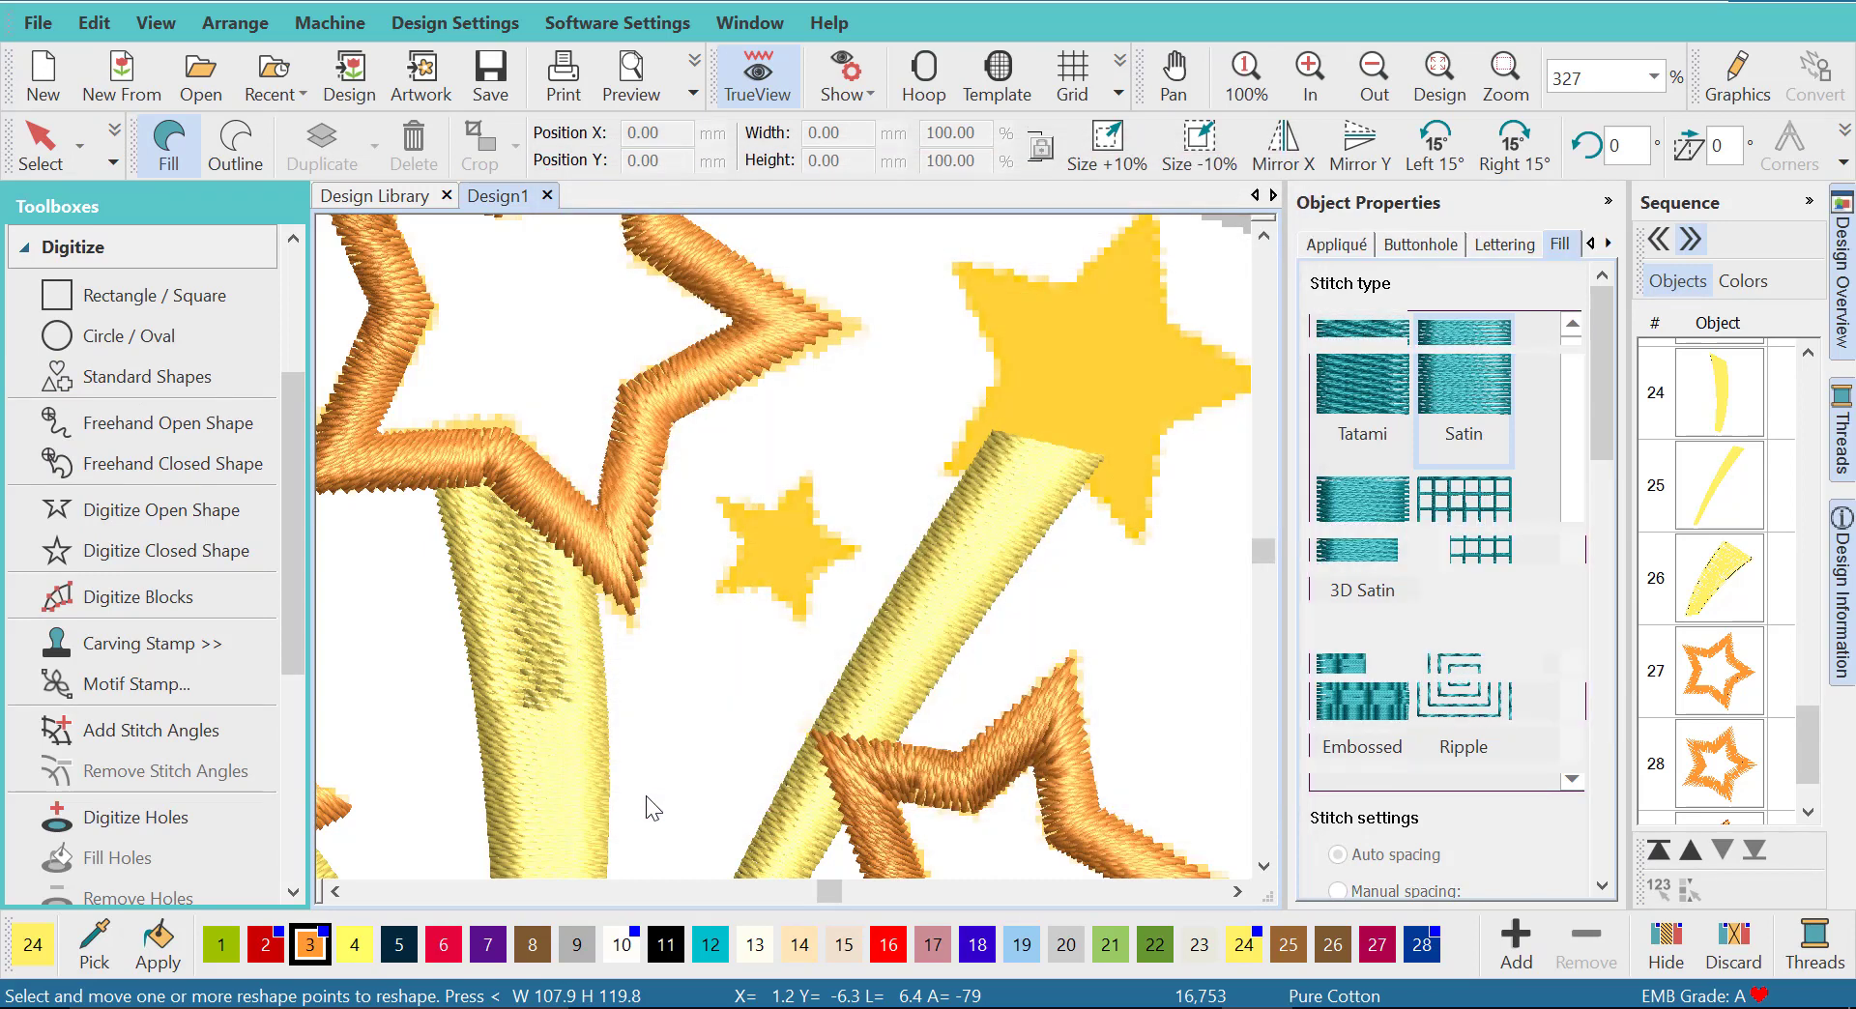
click(774, 542)
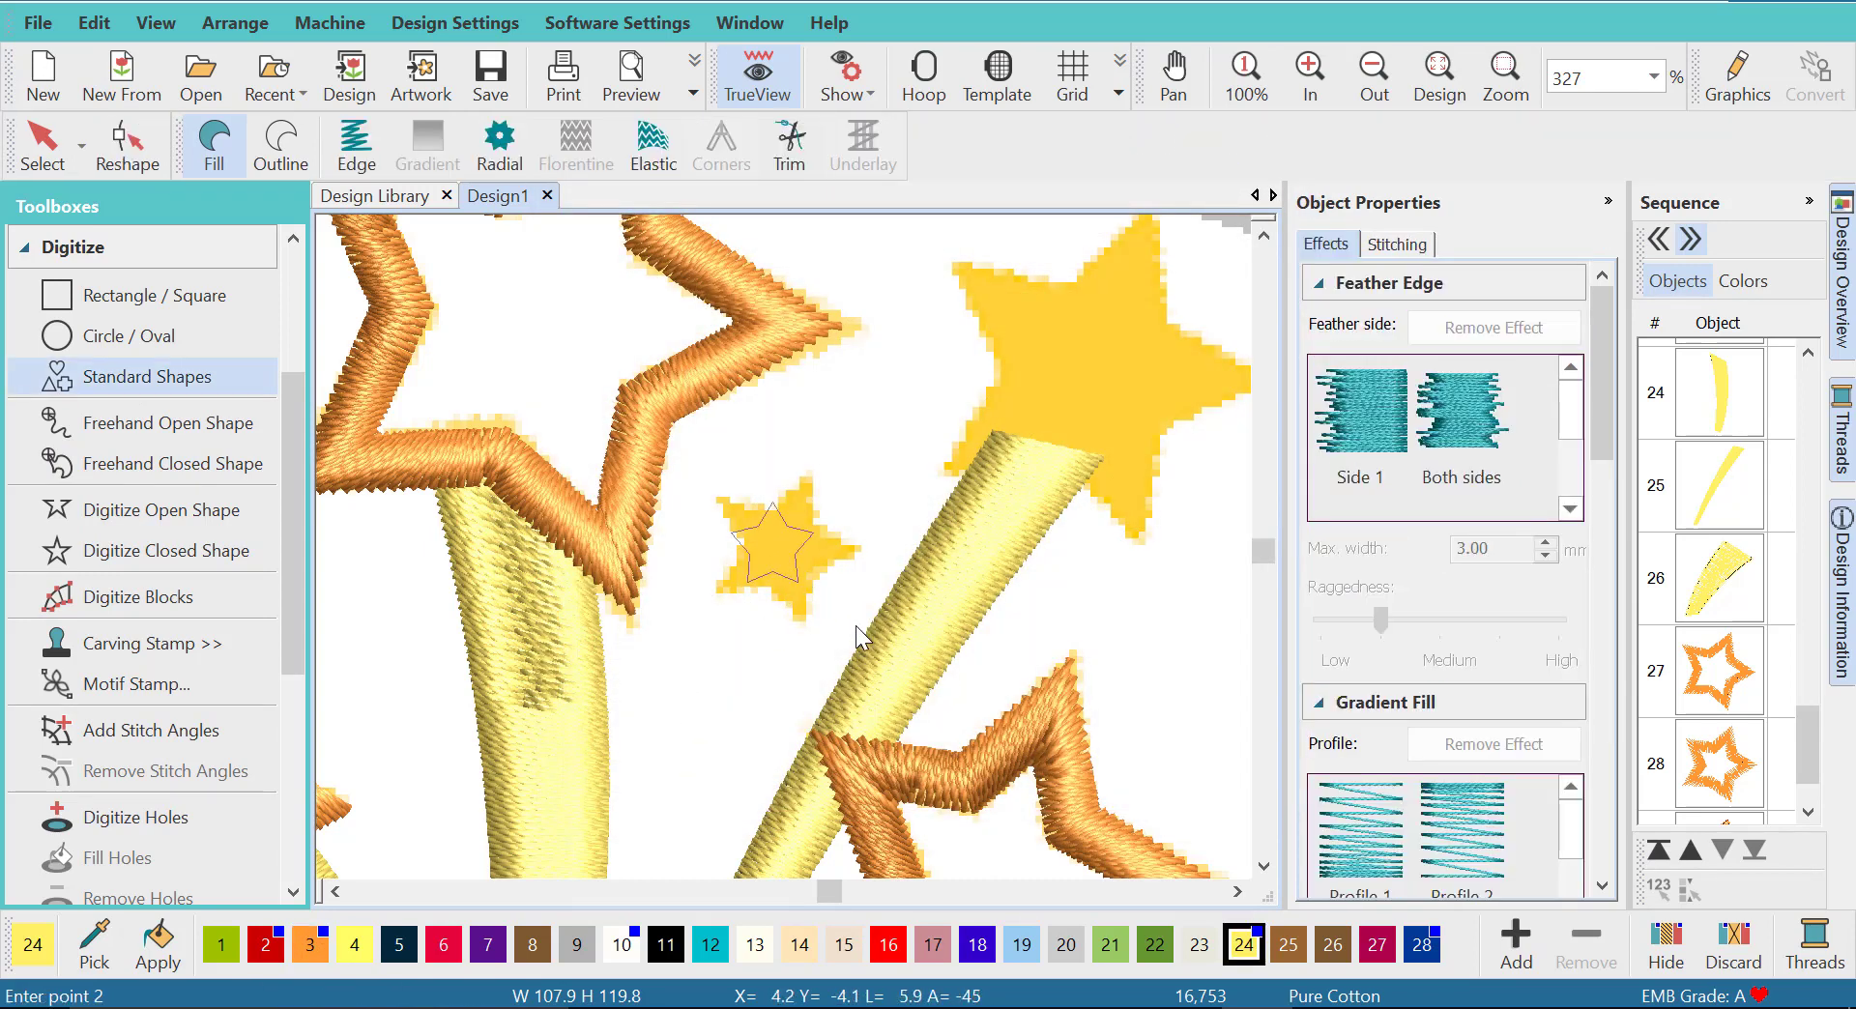
click(948, 709)
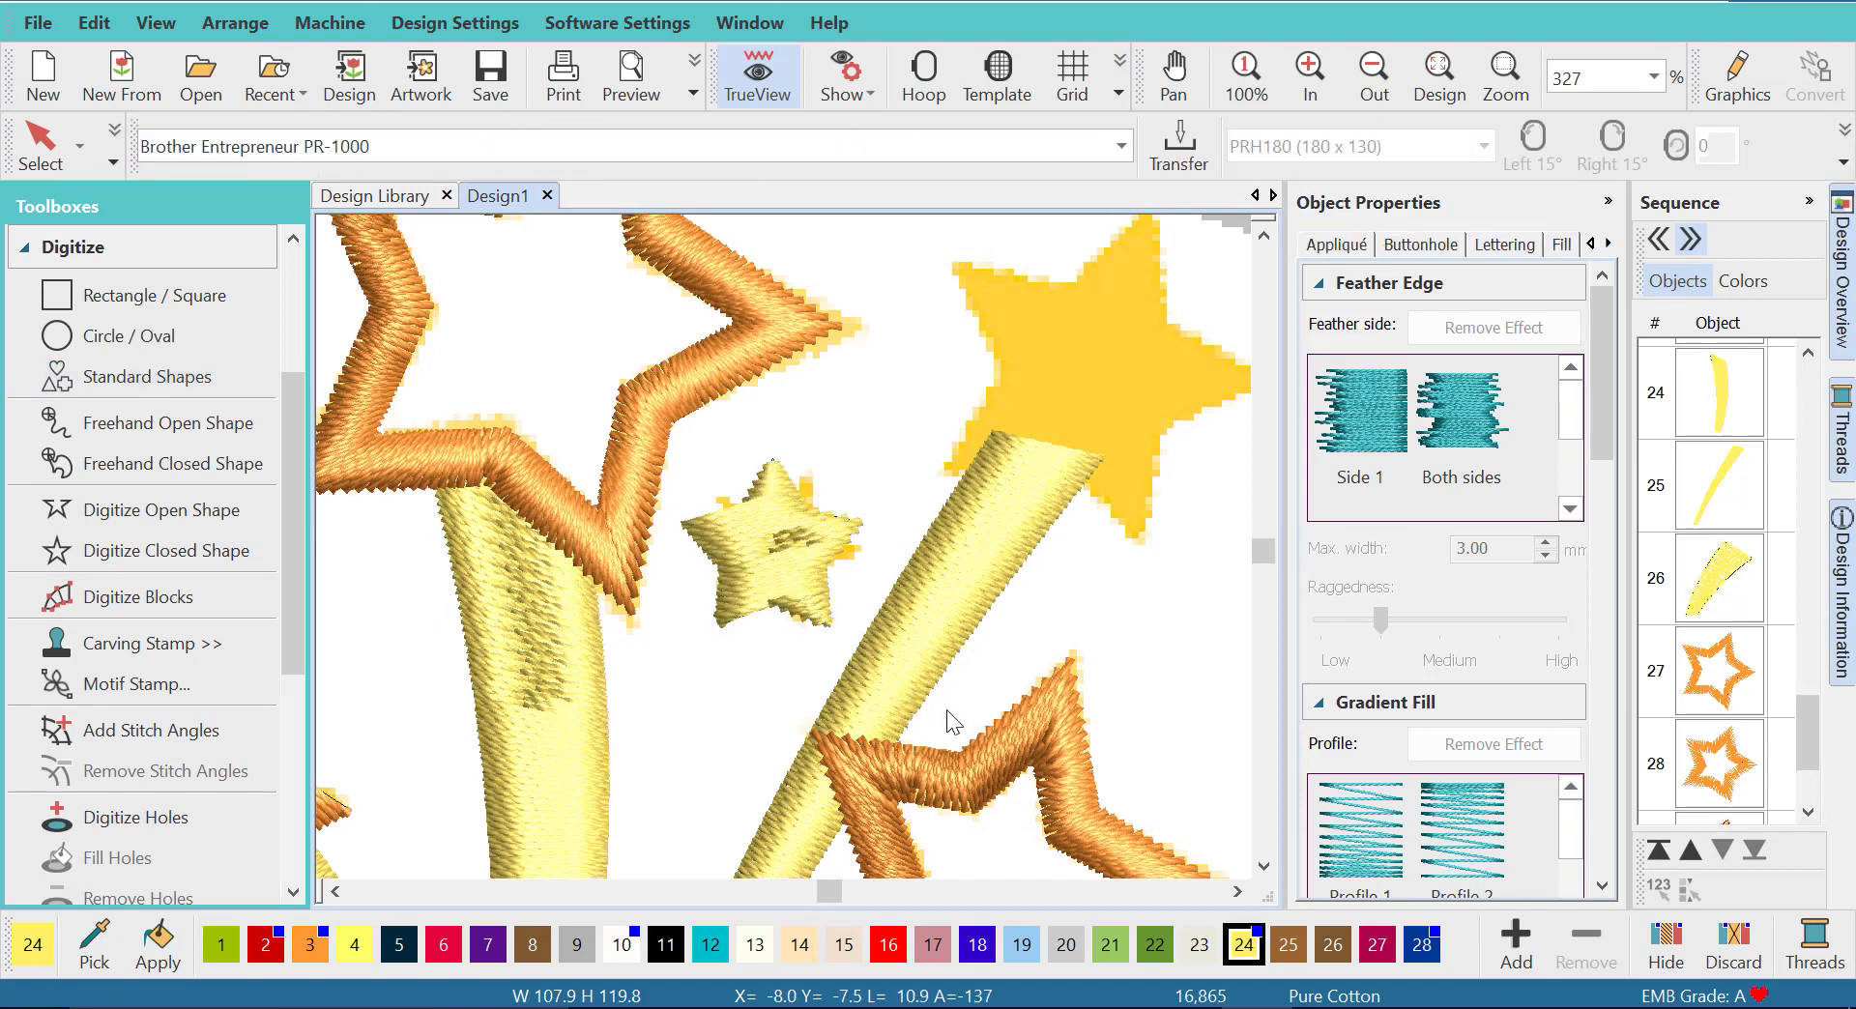
- Recolor the small star with orange thread 3 and rotate it to match the artwork
click(45, 112)
click(309, 950)
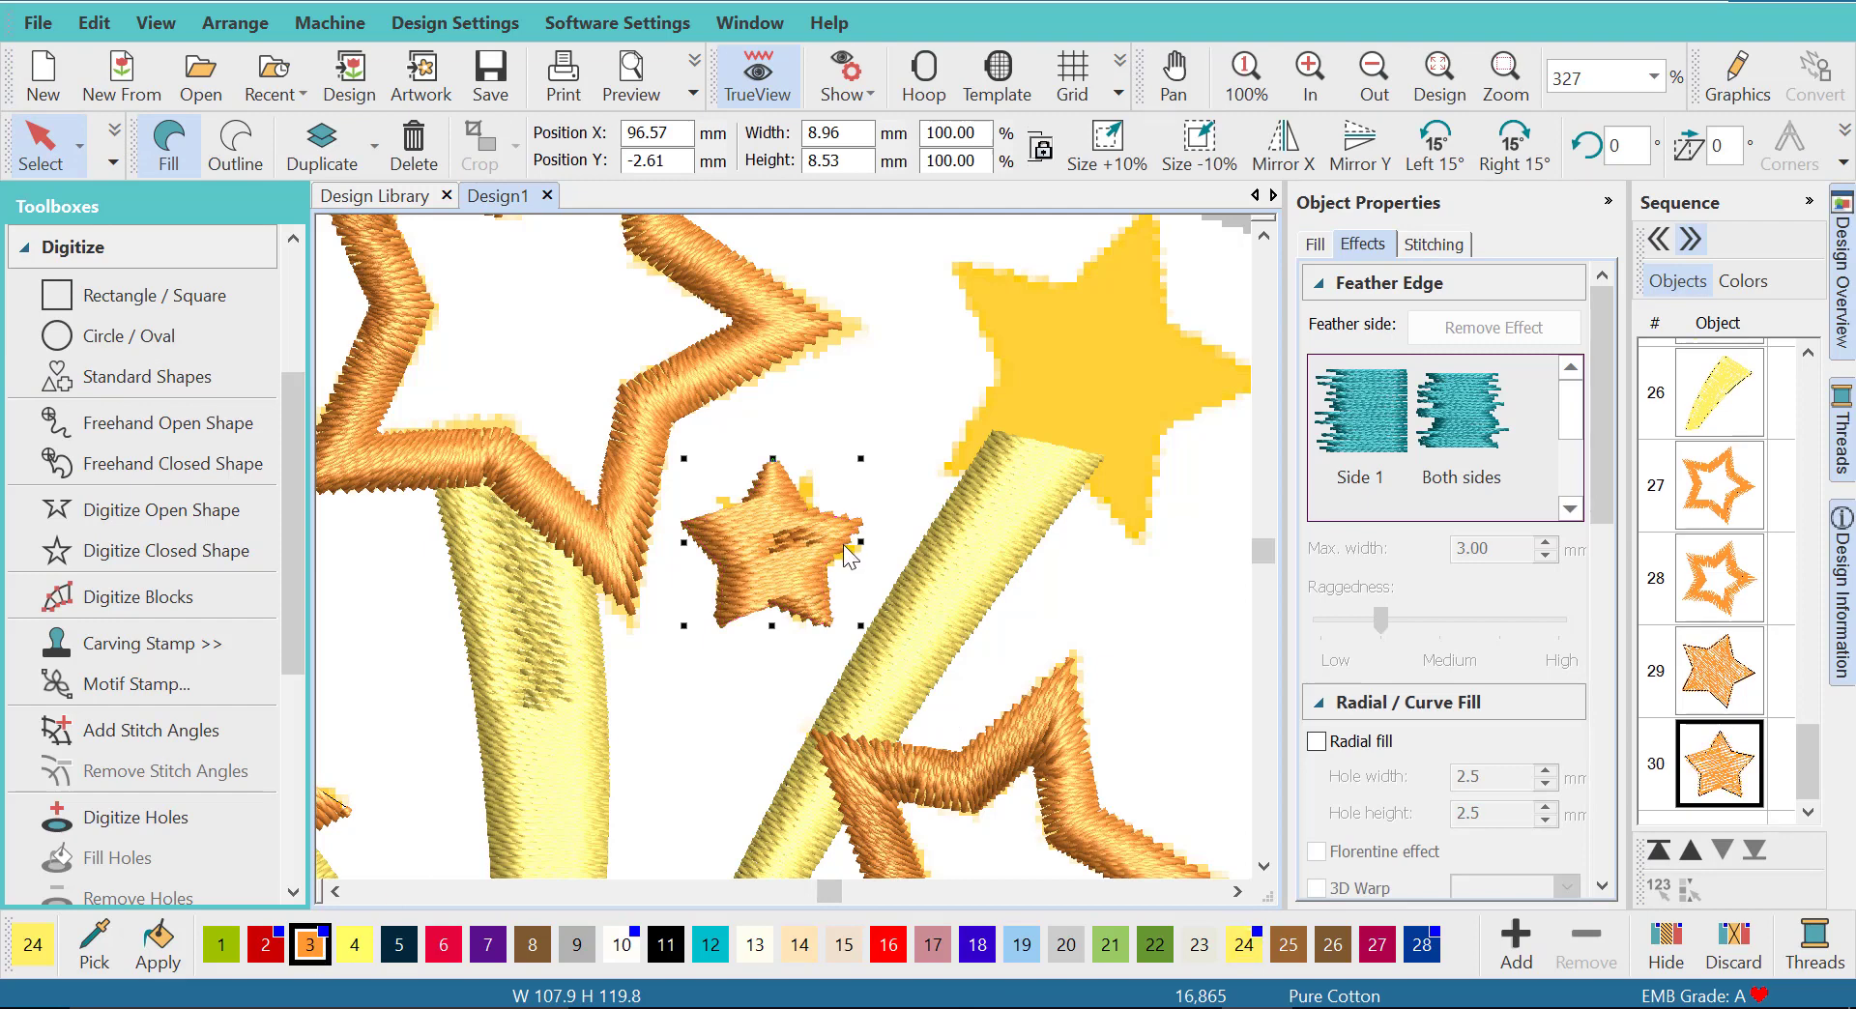
drag(861, 460, 801, 454)
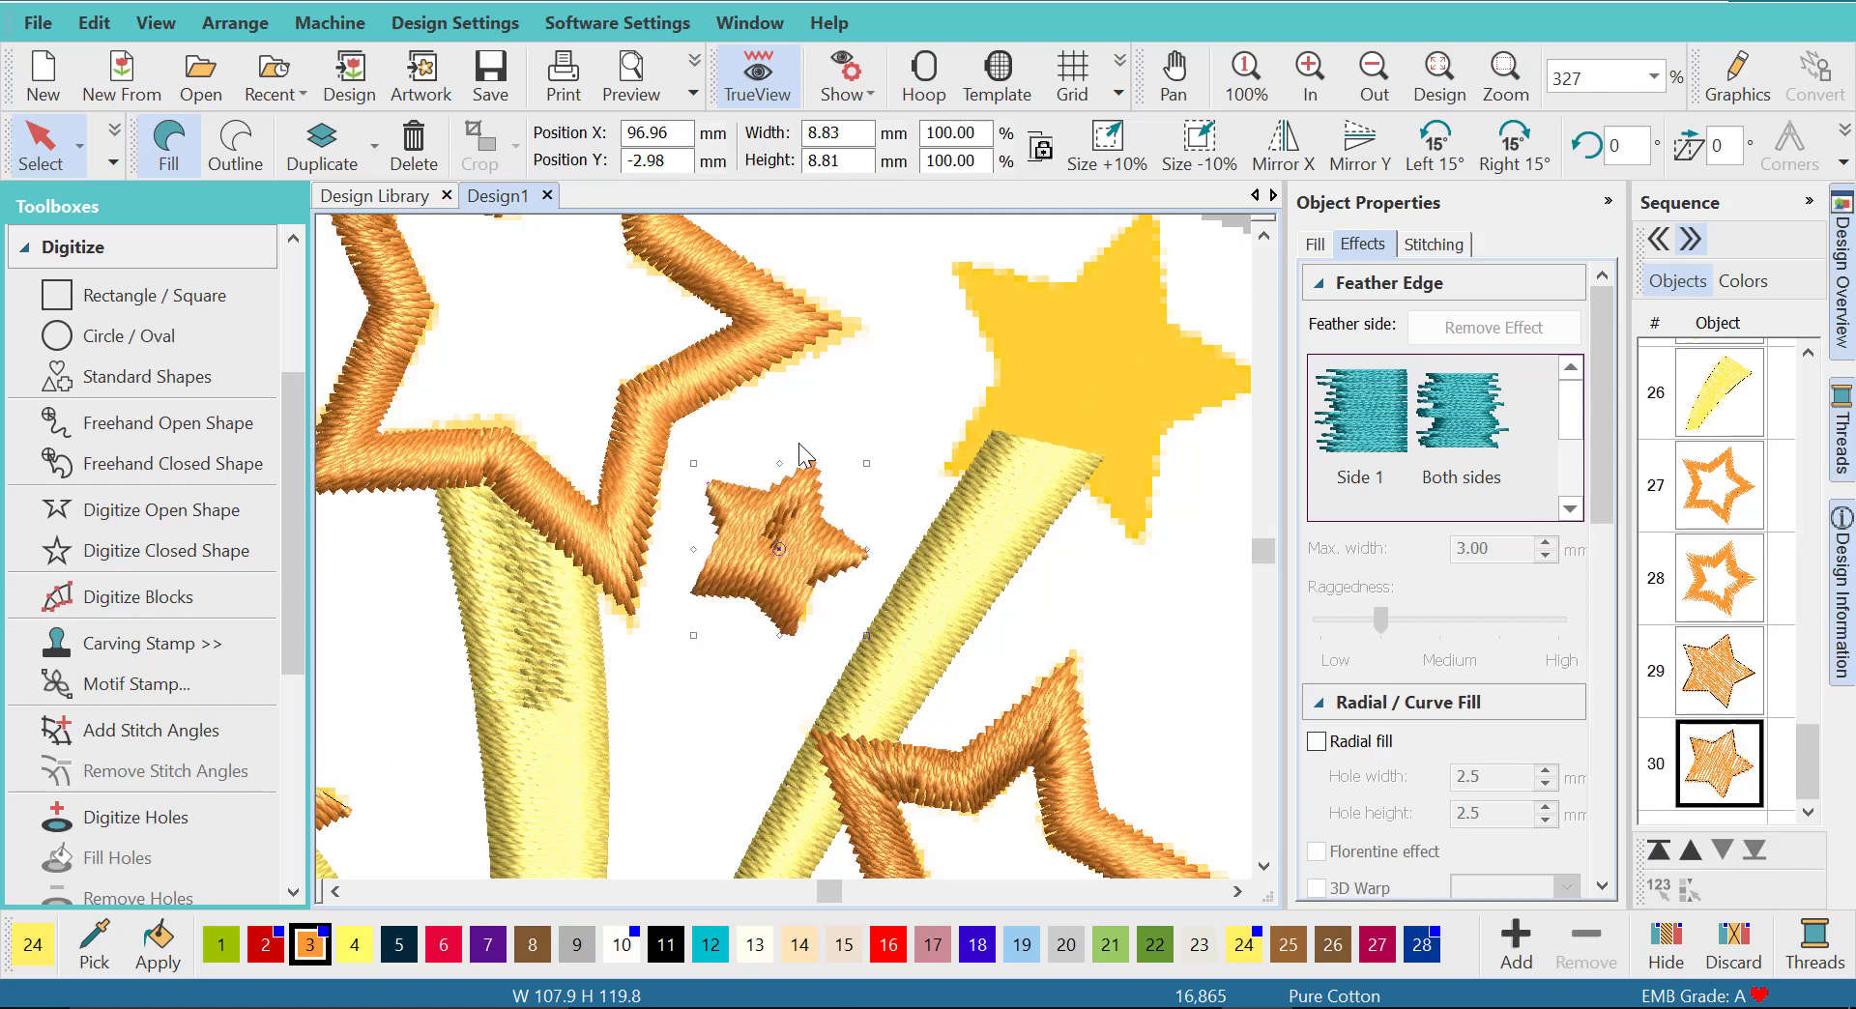
- Reshape the small star's stitch angle line to run steeply from above its upper-right point to below its lower-left edge
click(108, 159)
click(76, 213)
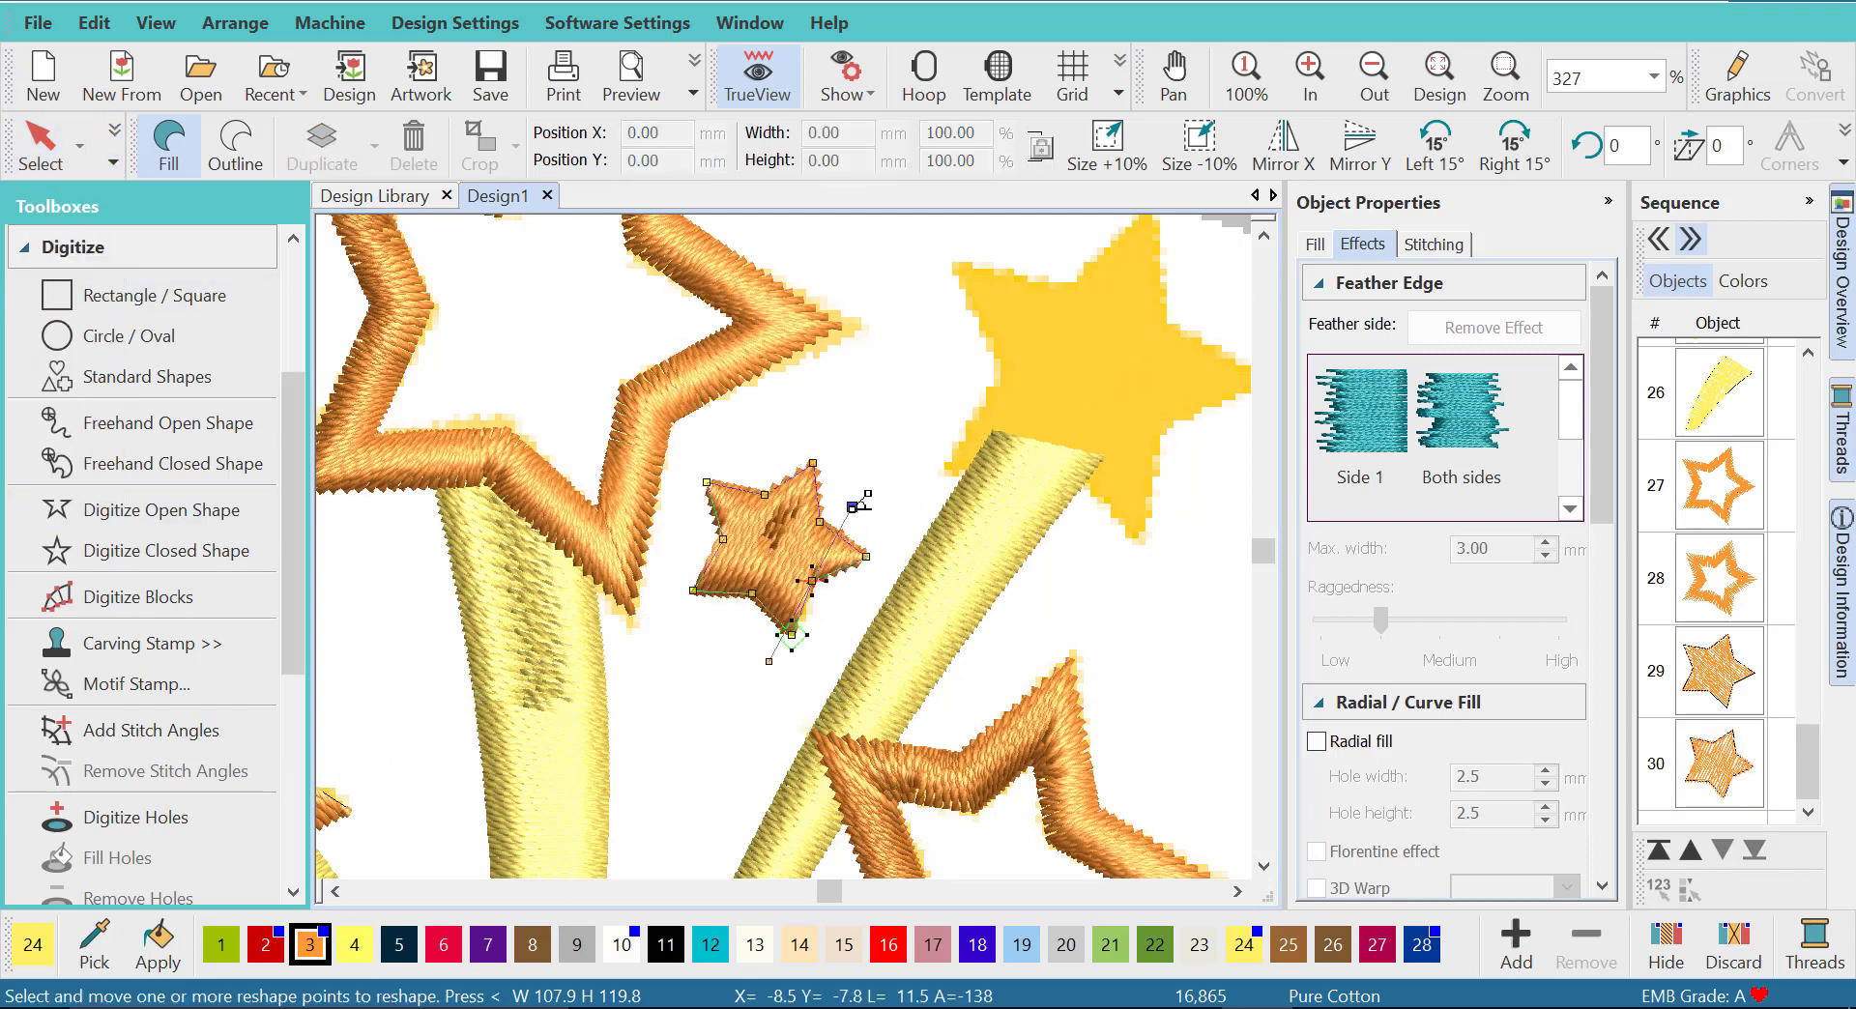
drag(833, 452, 816, 441)
drag(769, 662, 731, 643)
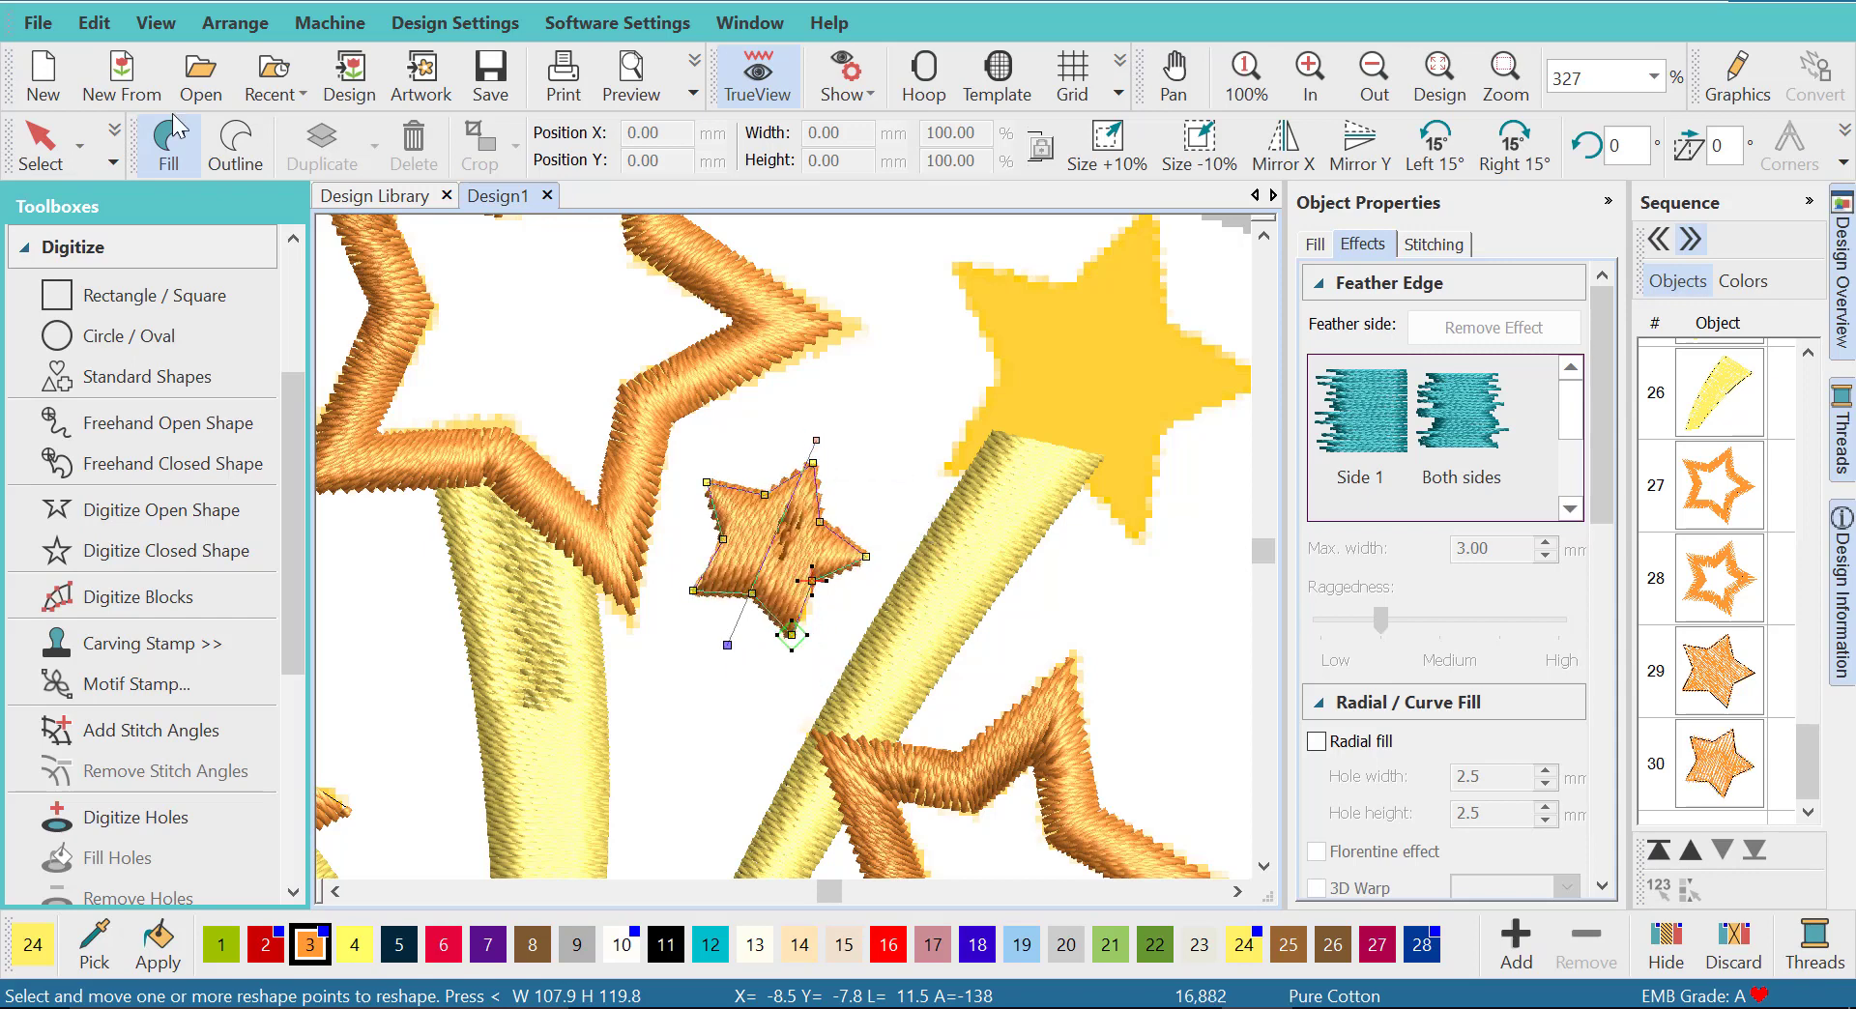
click(42, 151)
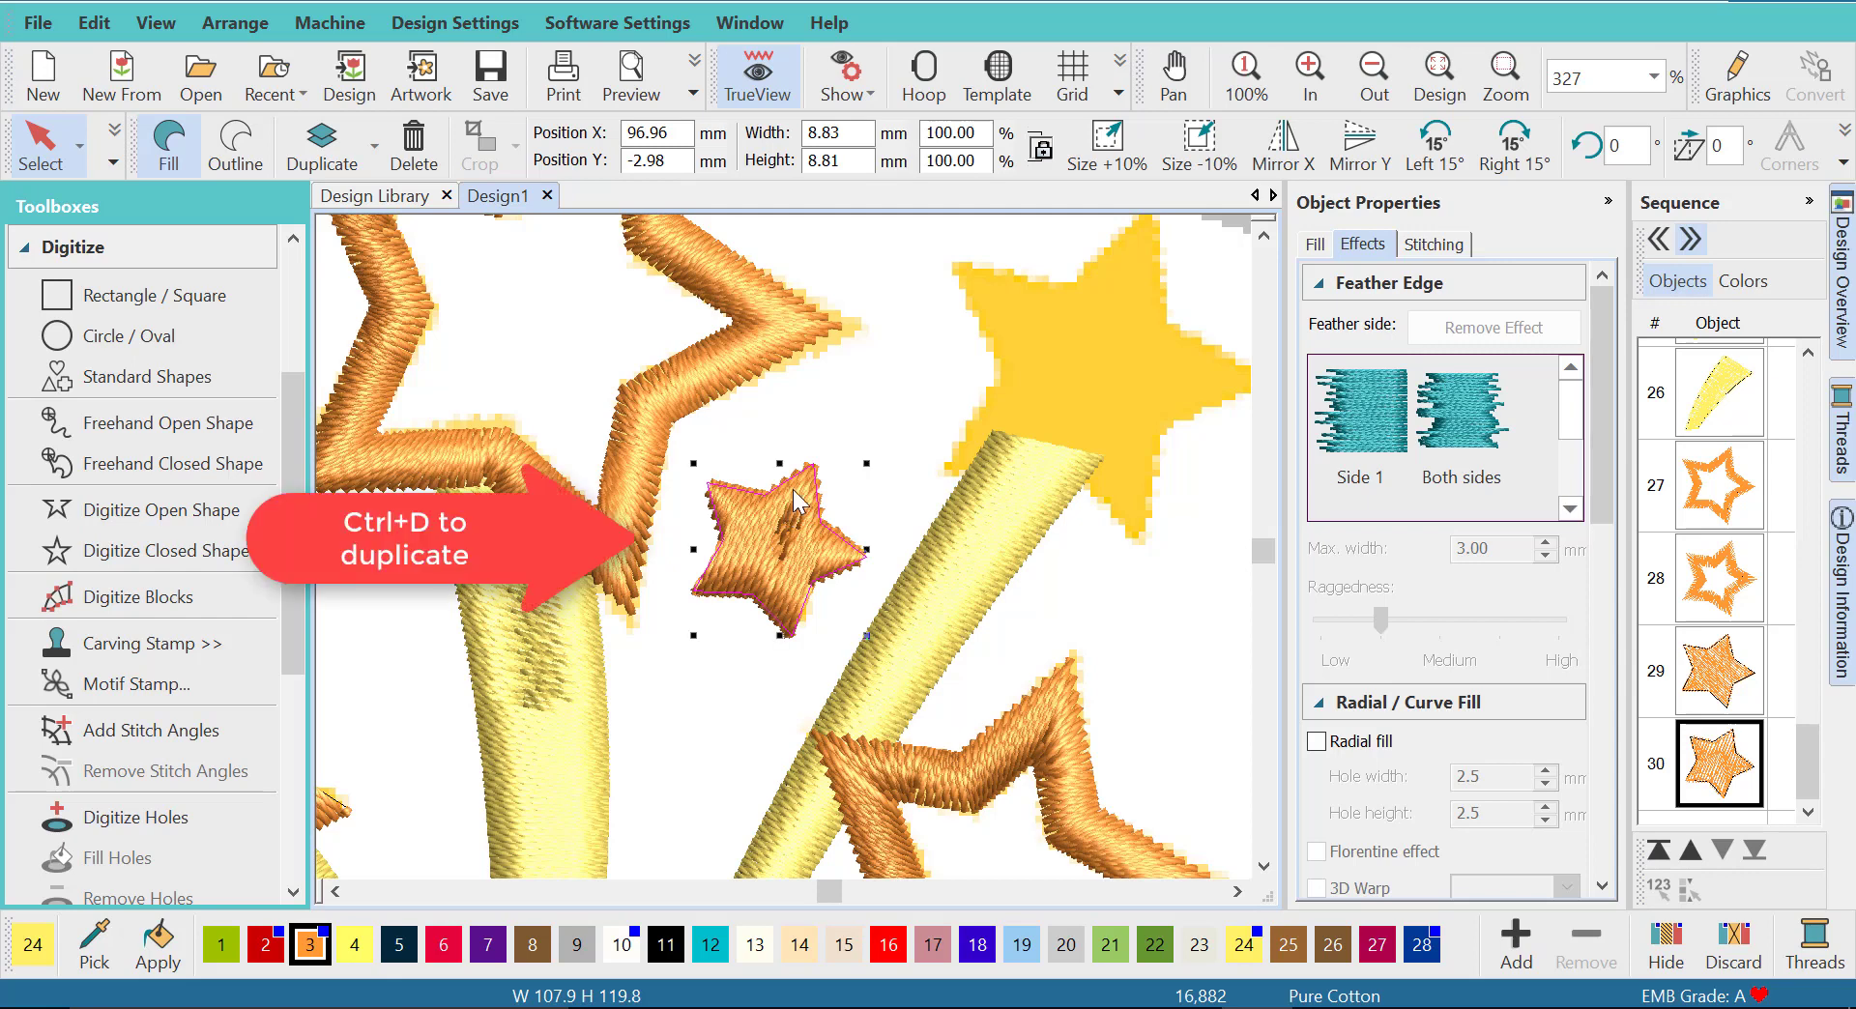
- Duplicate the small star, move the copy over the large solid star on the upper-right ray and enlarge it to about 20 mm wide
key(ctrl+d)
drag(793, 513, 1074, 330)
drag(1145, 456, 1006, 590)
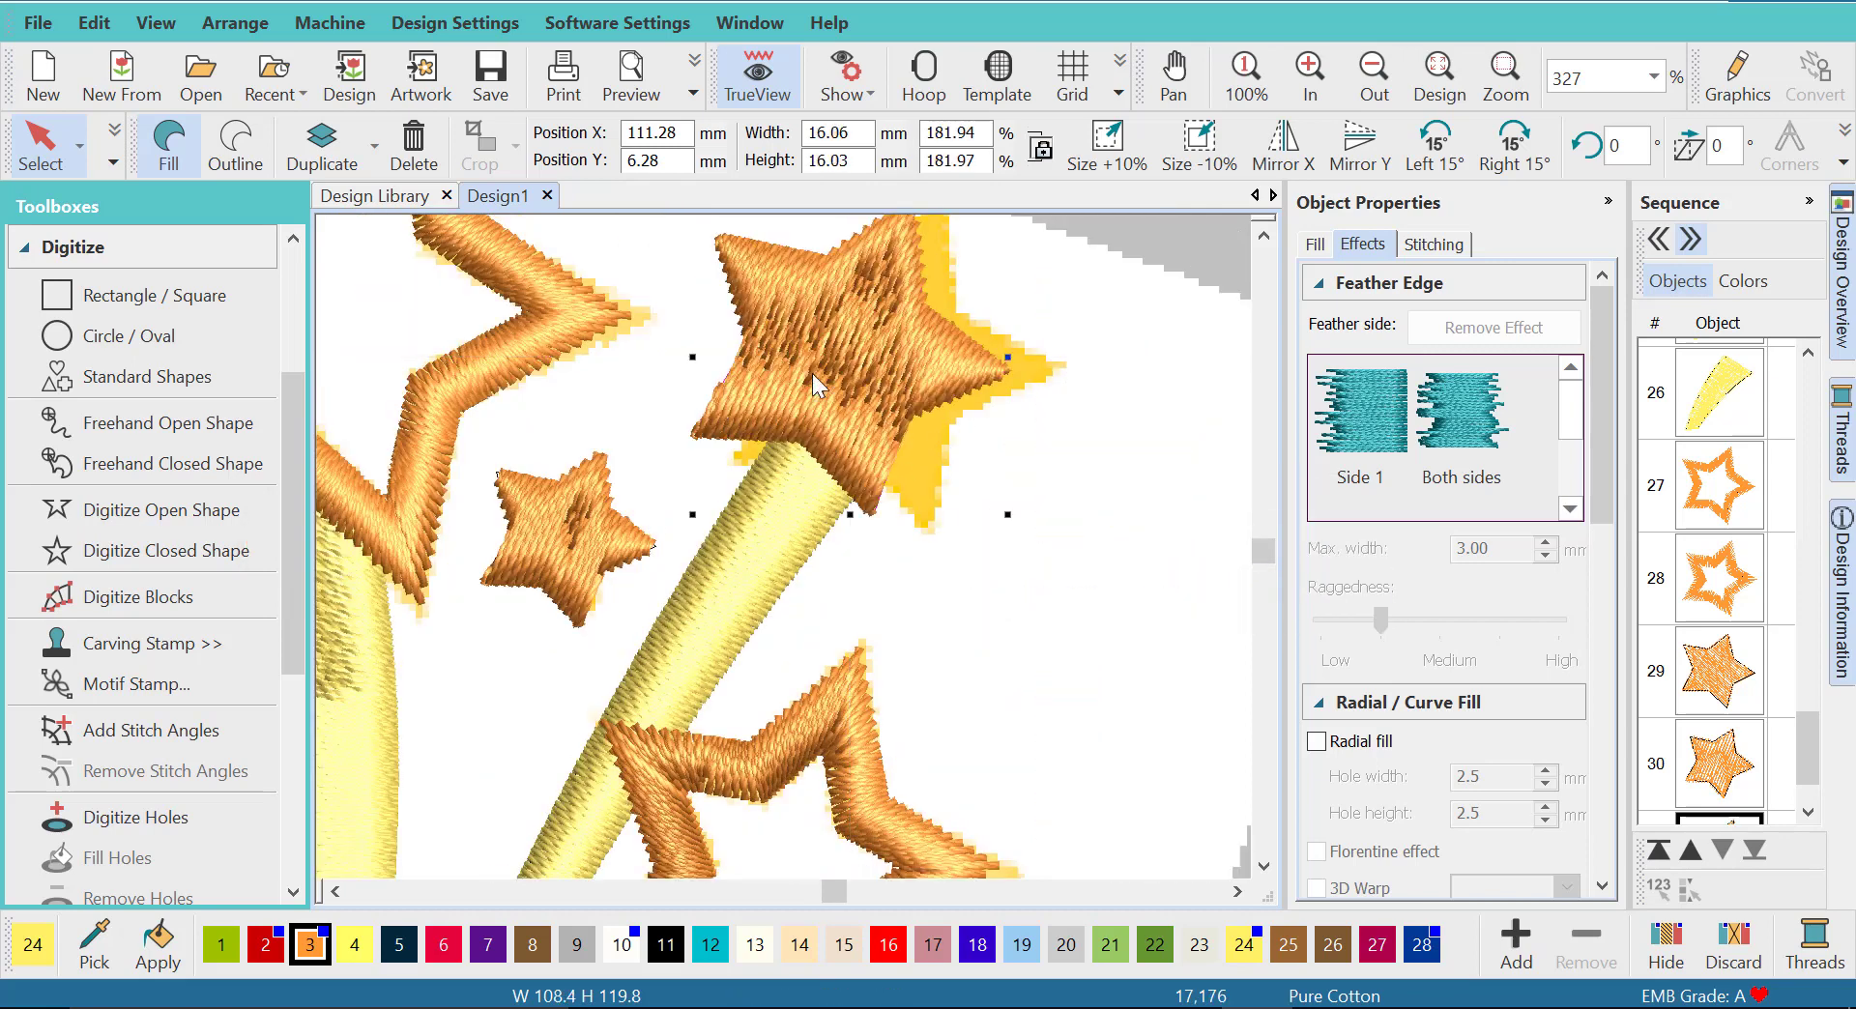
drag(936, 351, 954, 351)
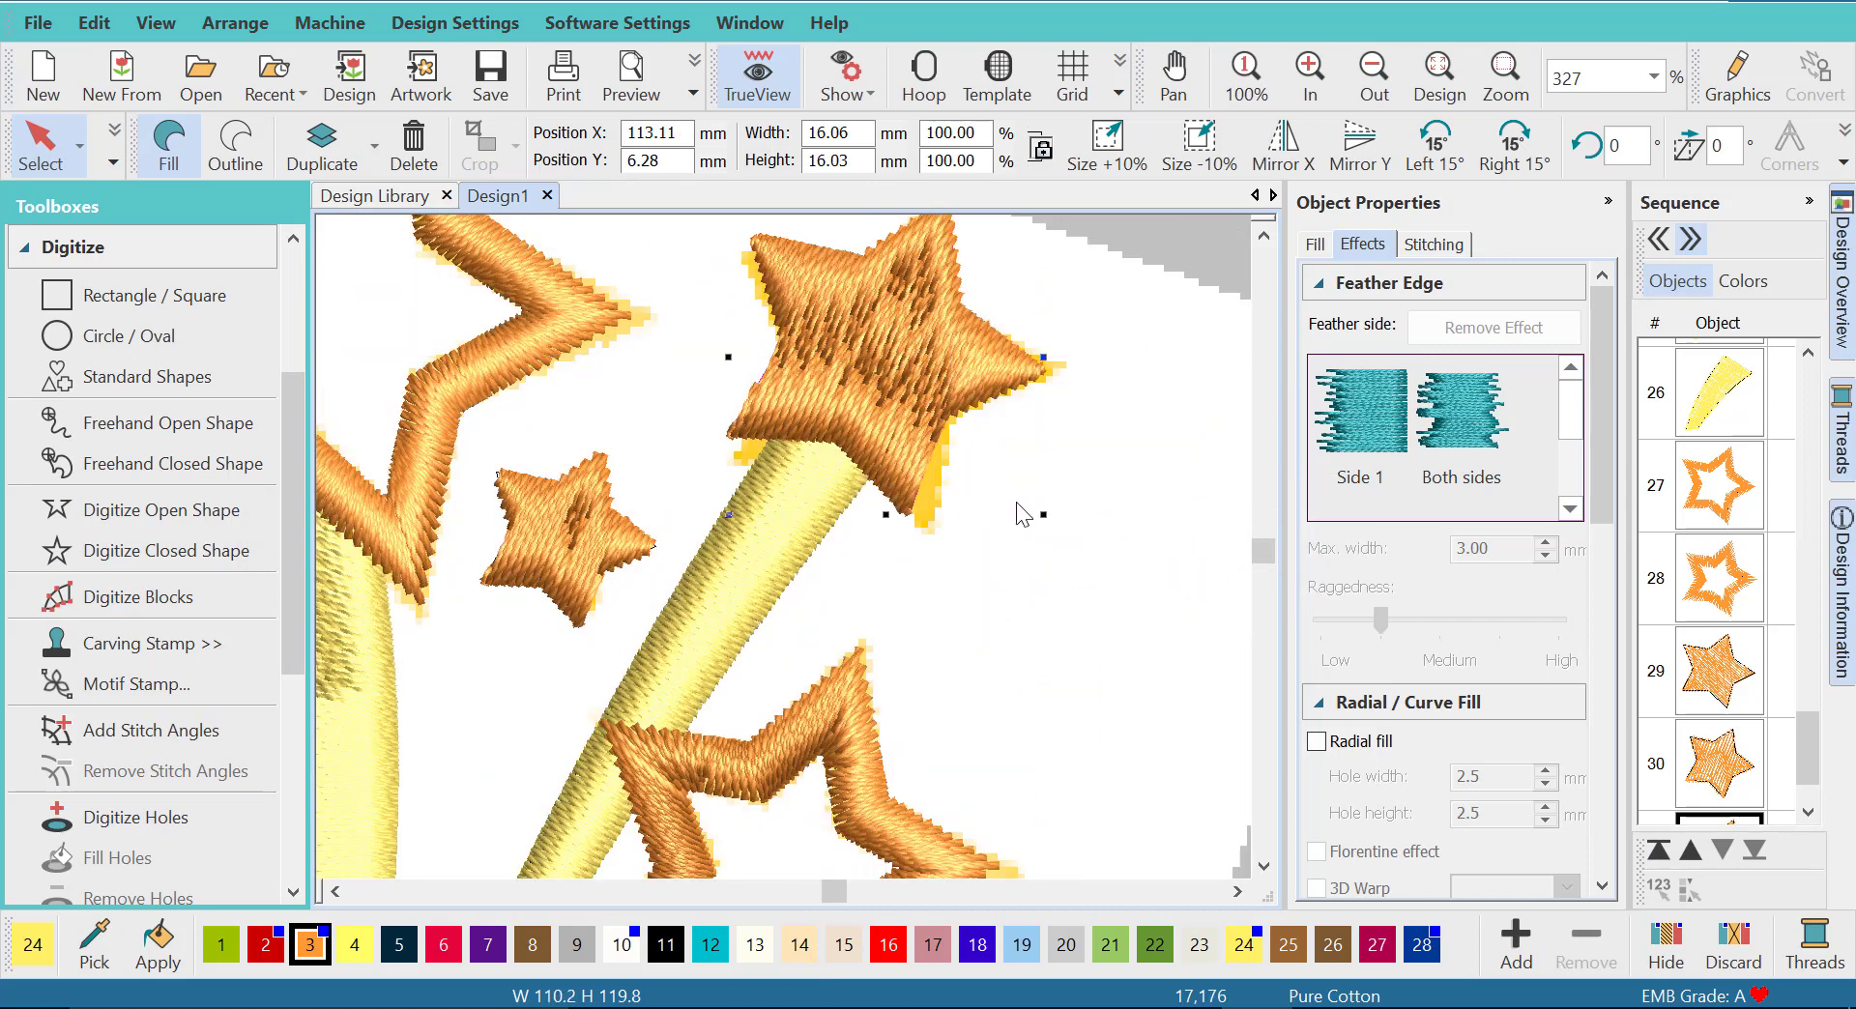
drag(1043, 512, 1071, 569)
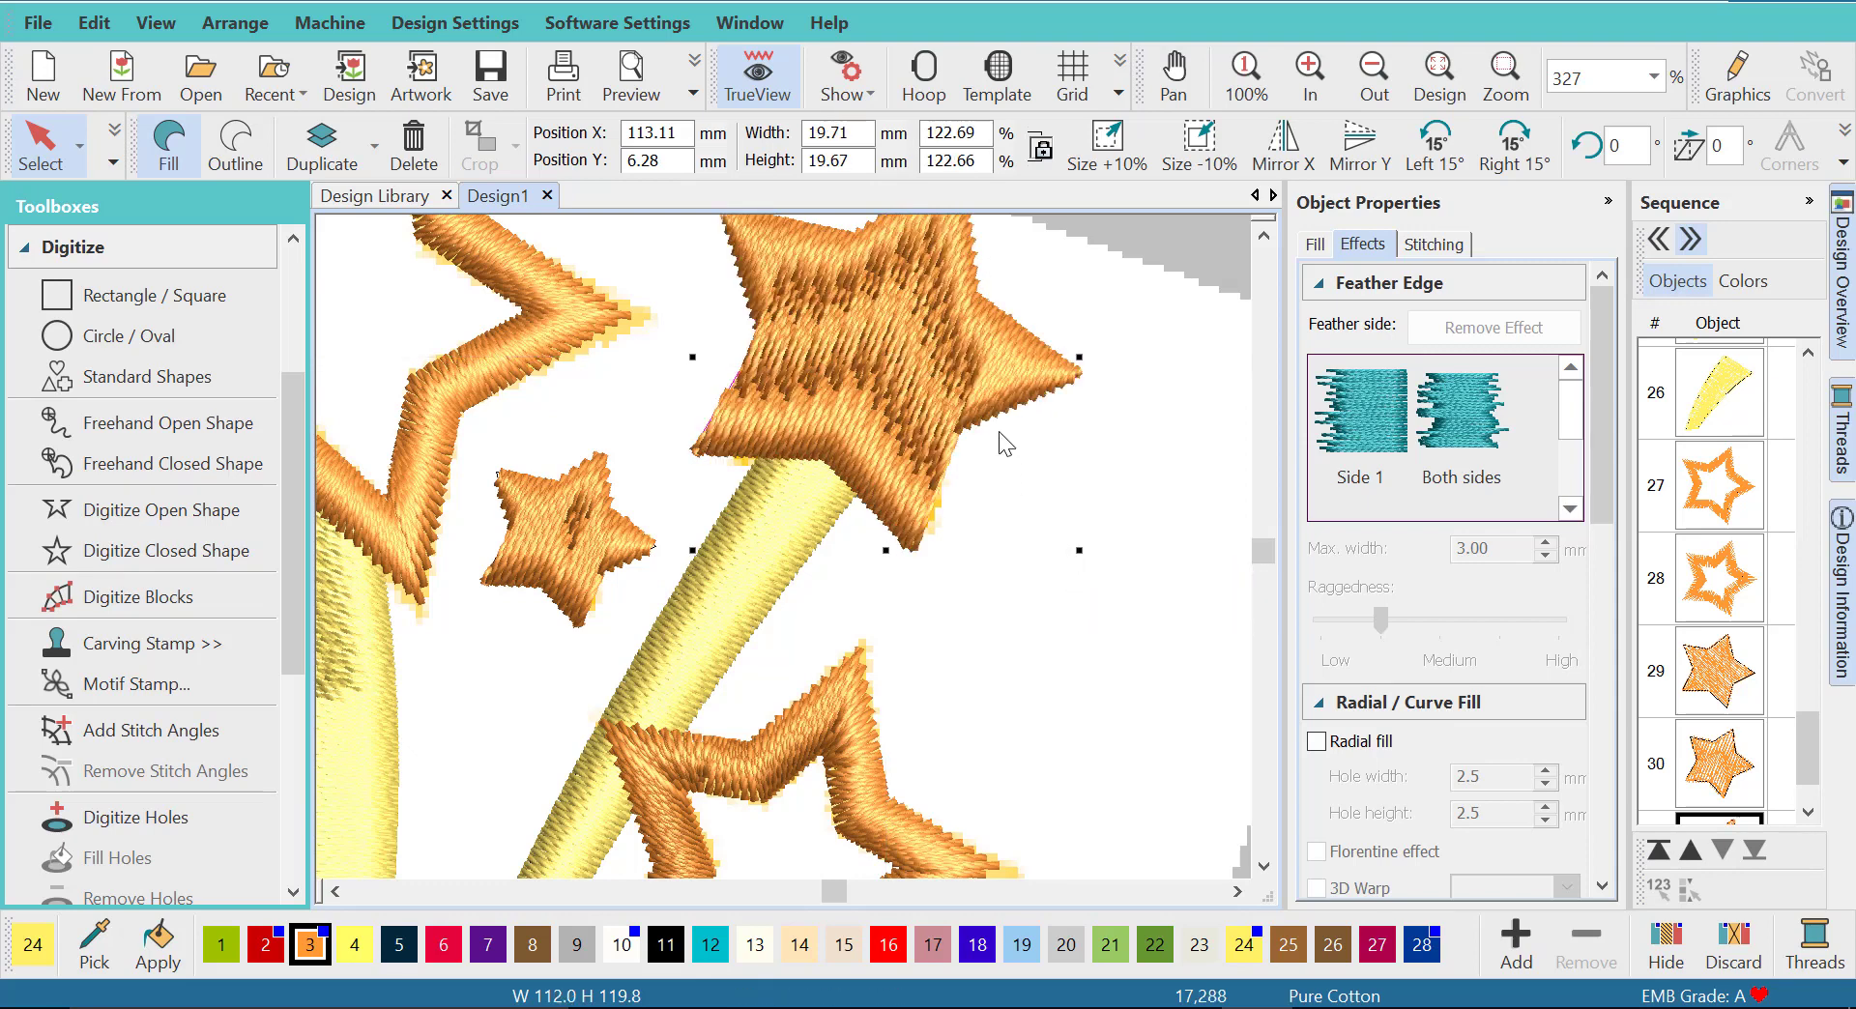
- Duplicate the small star and place the copy over the remaining solid star beside the flag star's right tip
scroll(998, 434, down, 2)
scroll(783, 547, down, 3)
scroll(751, 555, down, 1)
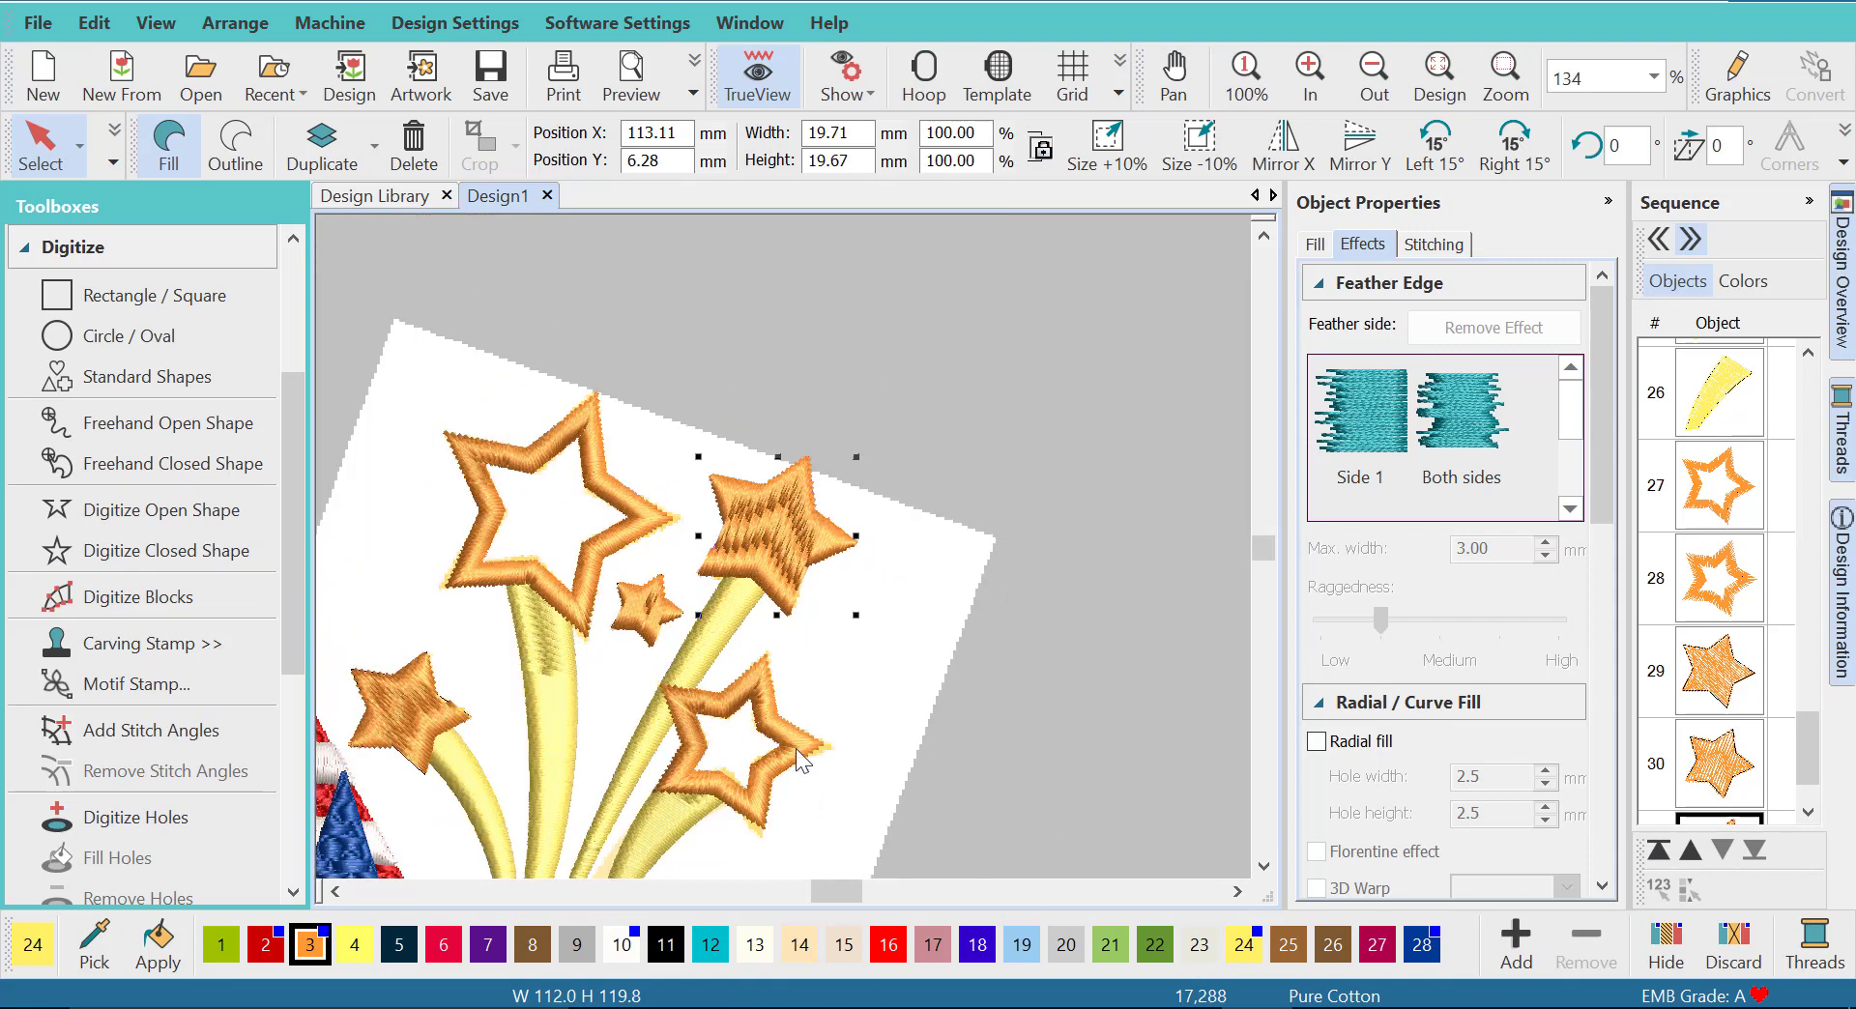
drag(1255, 536, 1256, 555)
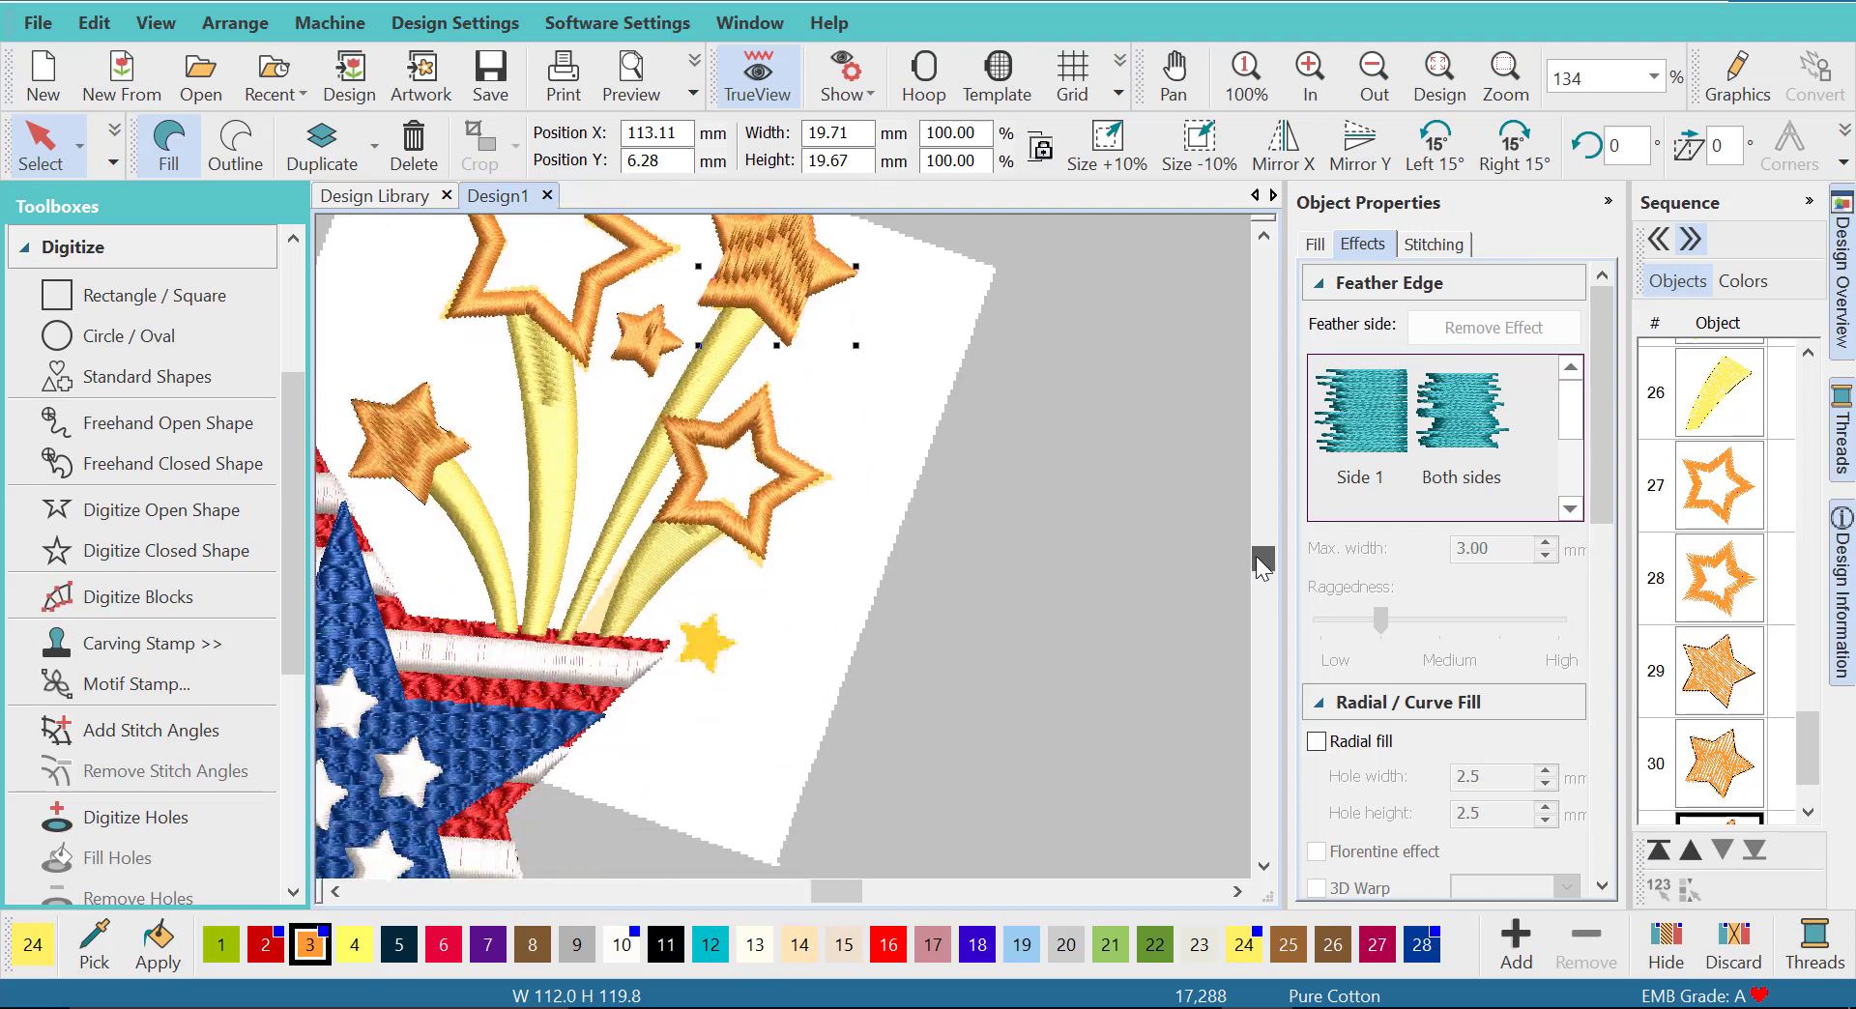
click(634, 337)
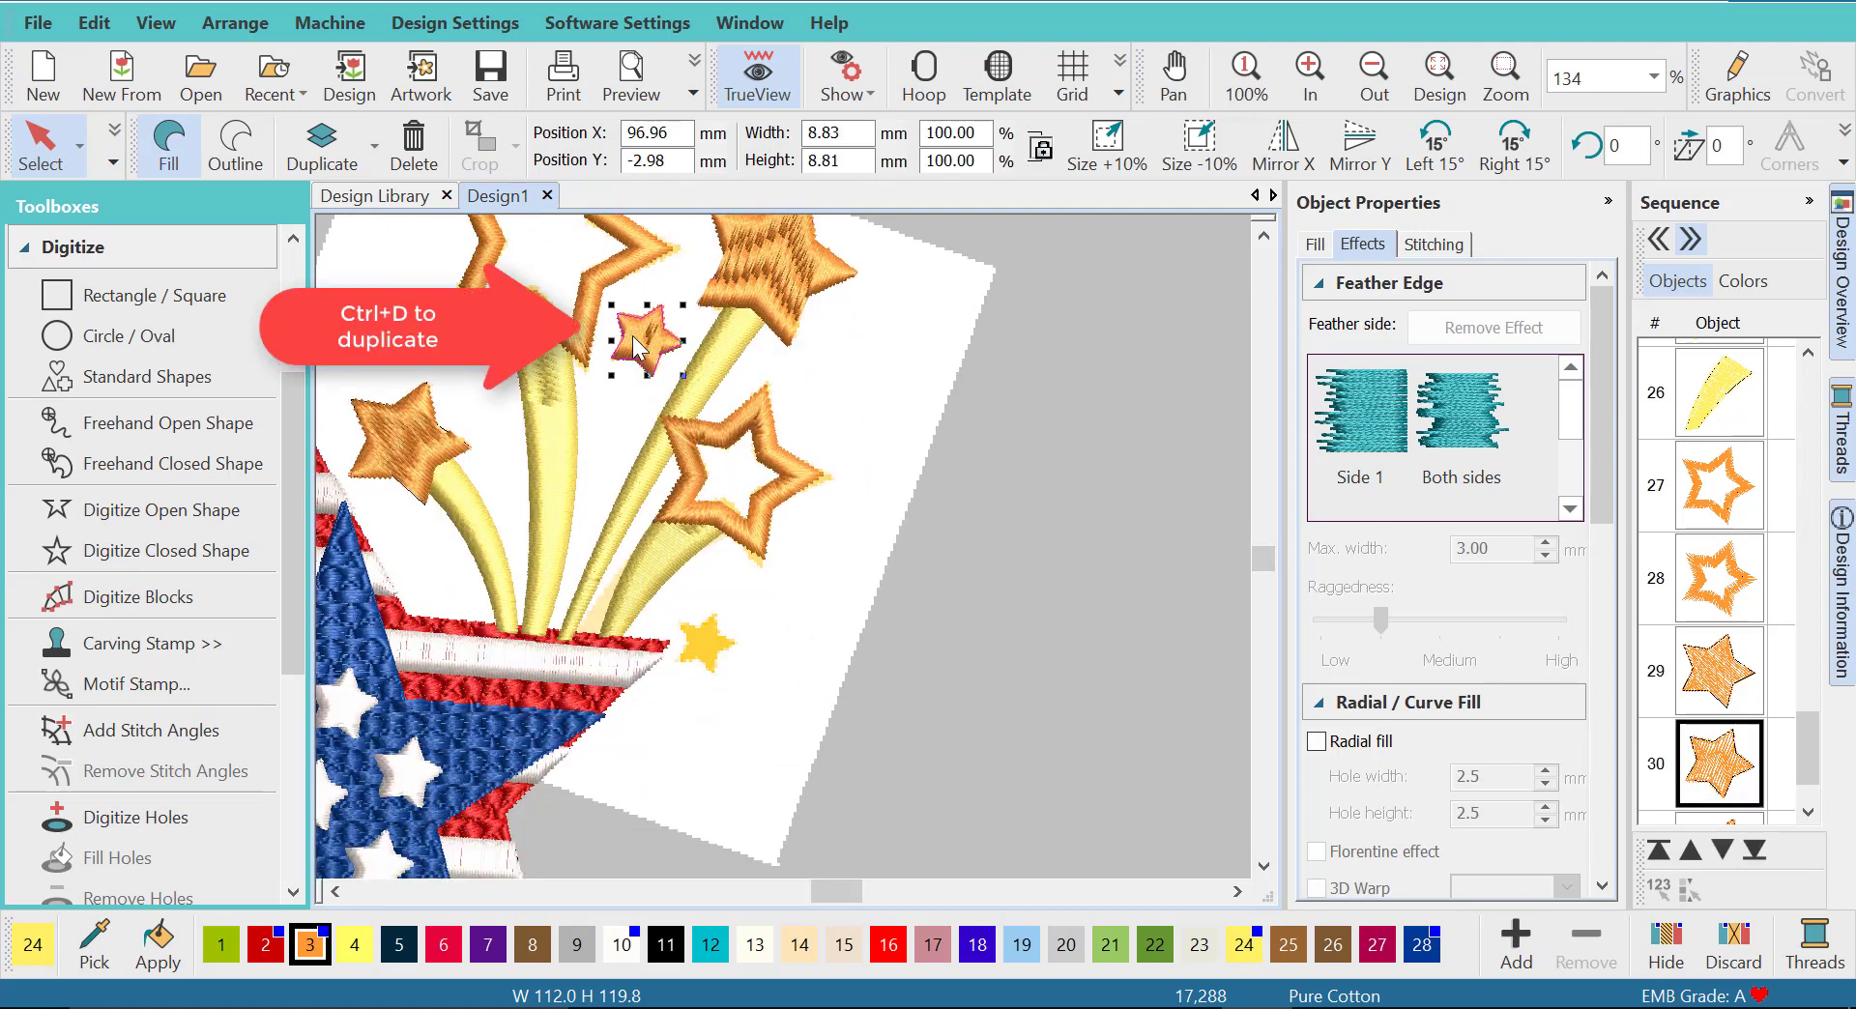
key(ctrl+d)
drag(644, 344, 748, 652)
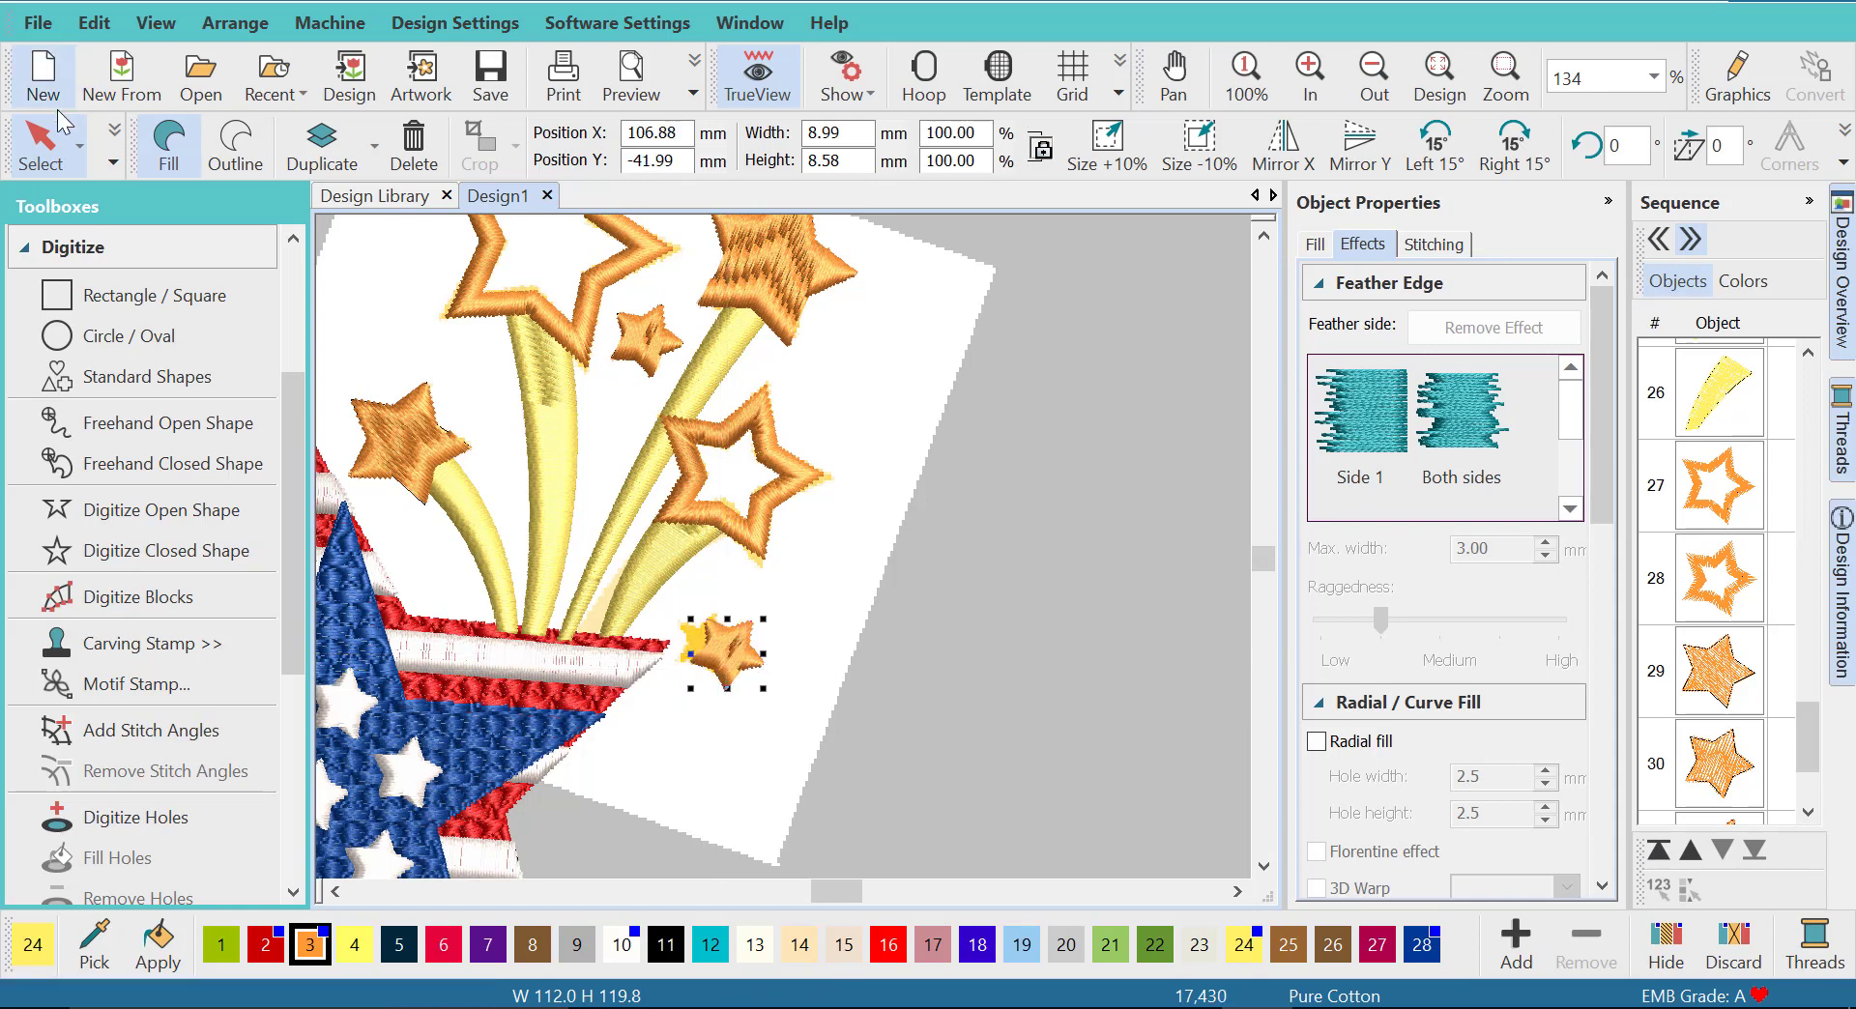
- Delete the background fireworks artwork and collapse the object properties
click(904, 399)
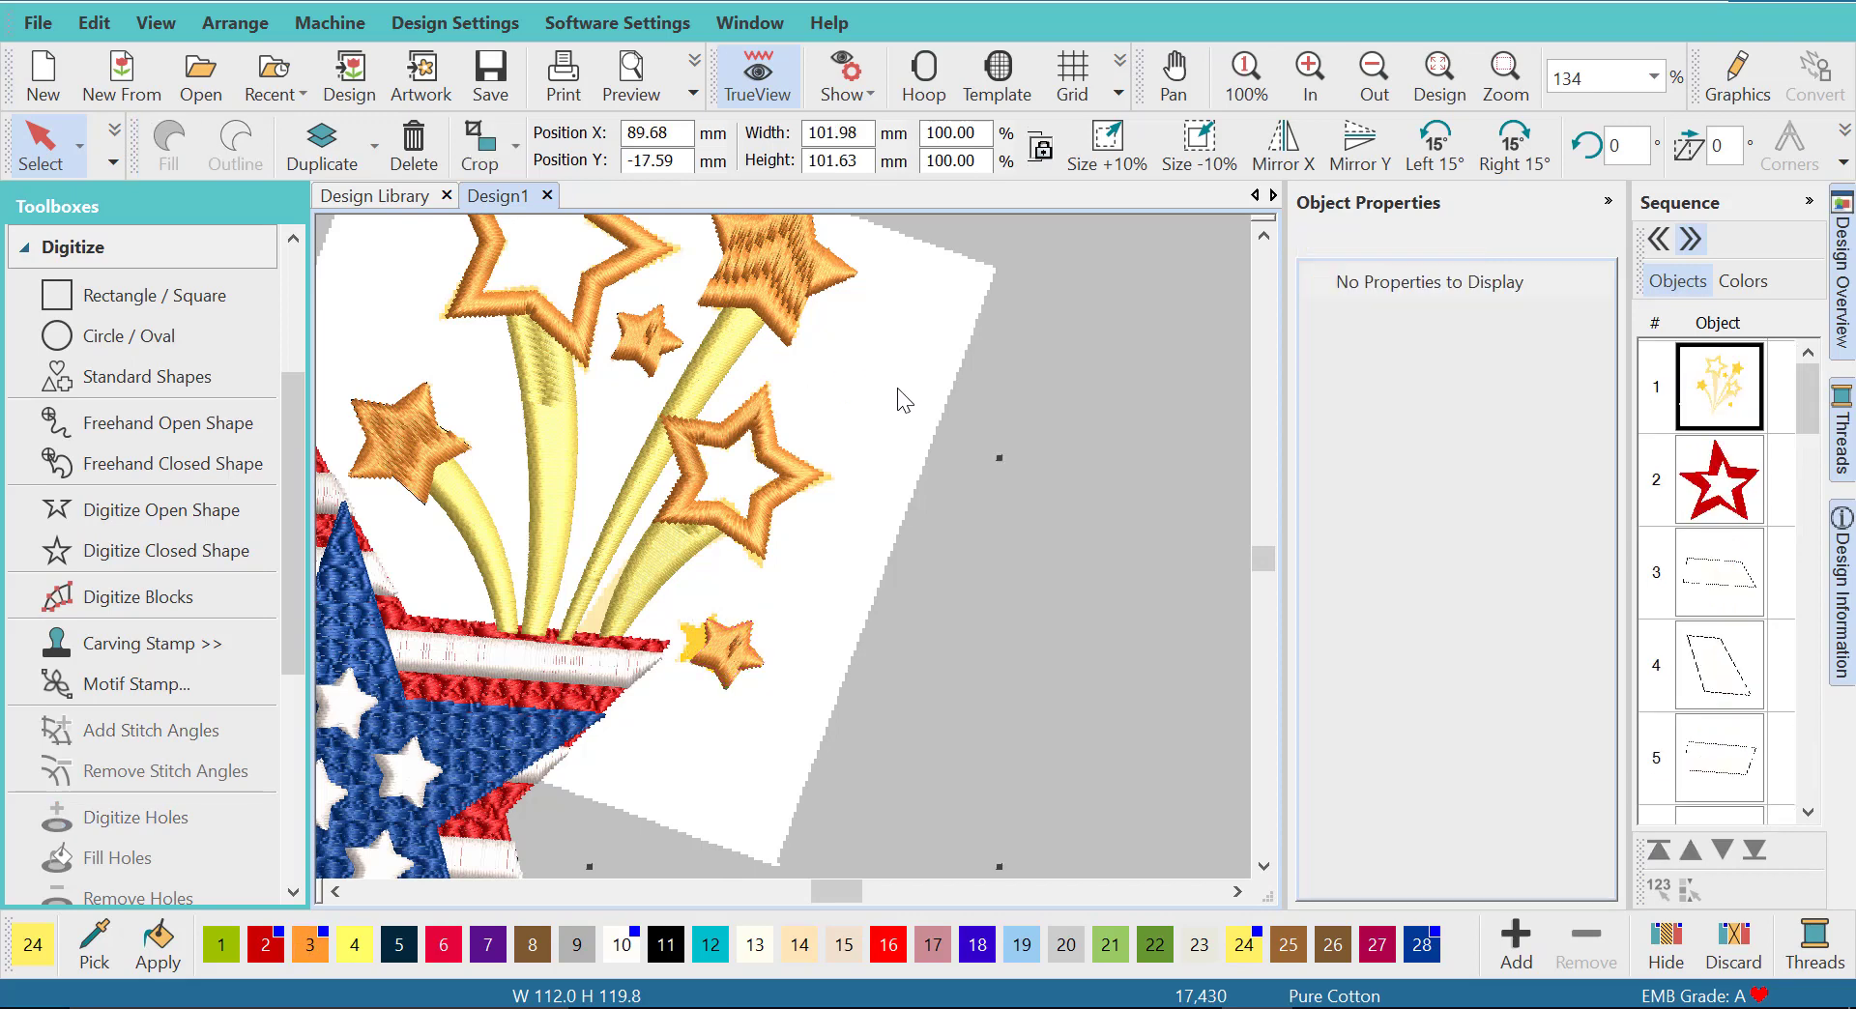
click(1439, 75)
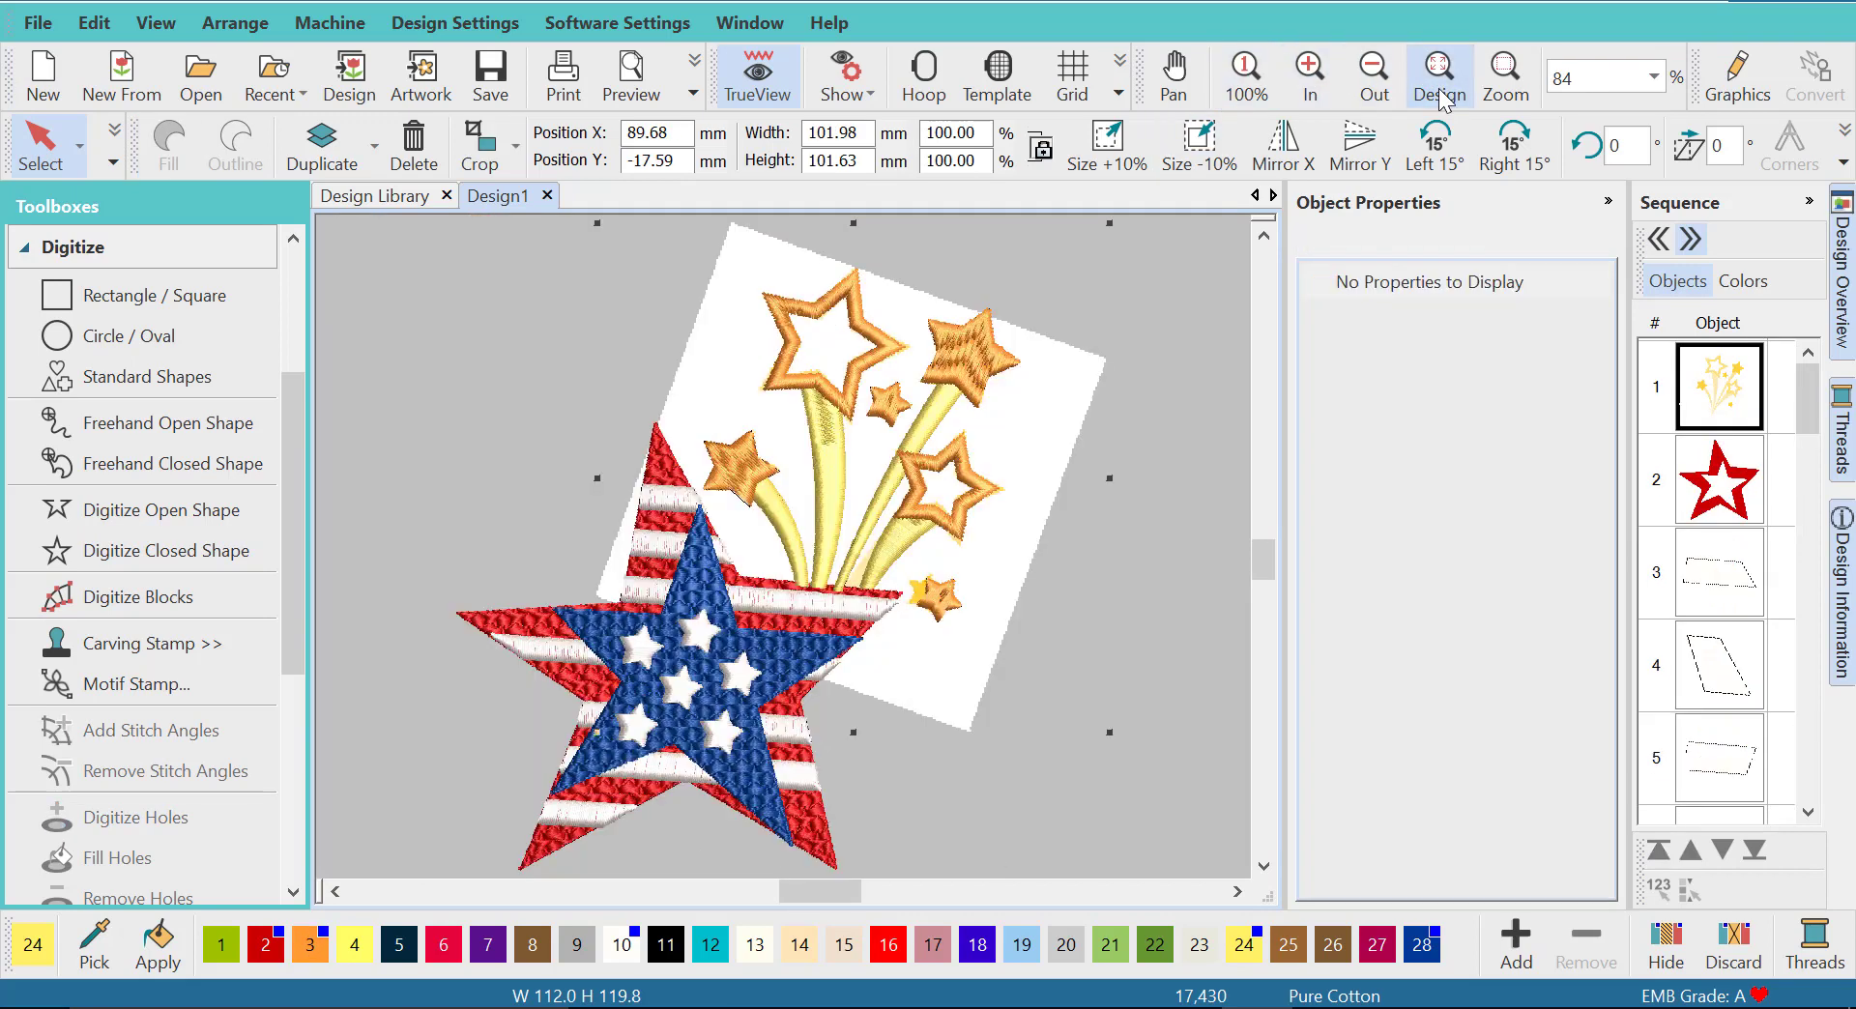
key(Delete)
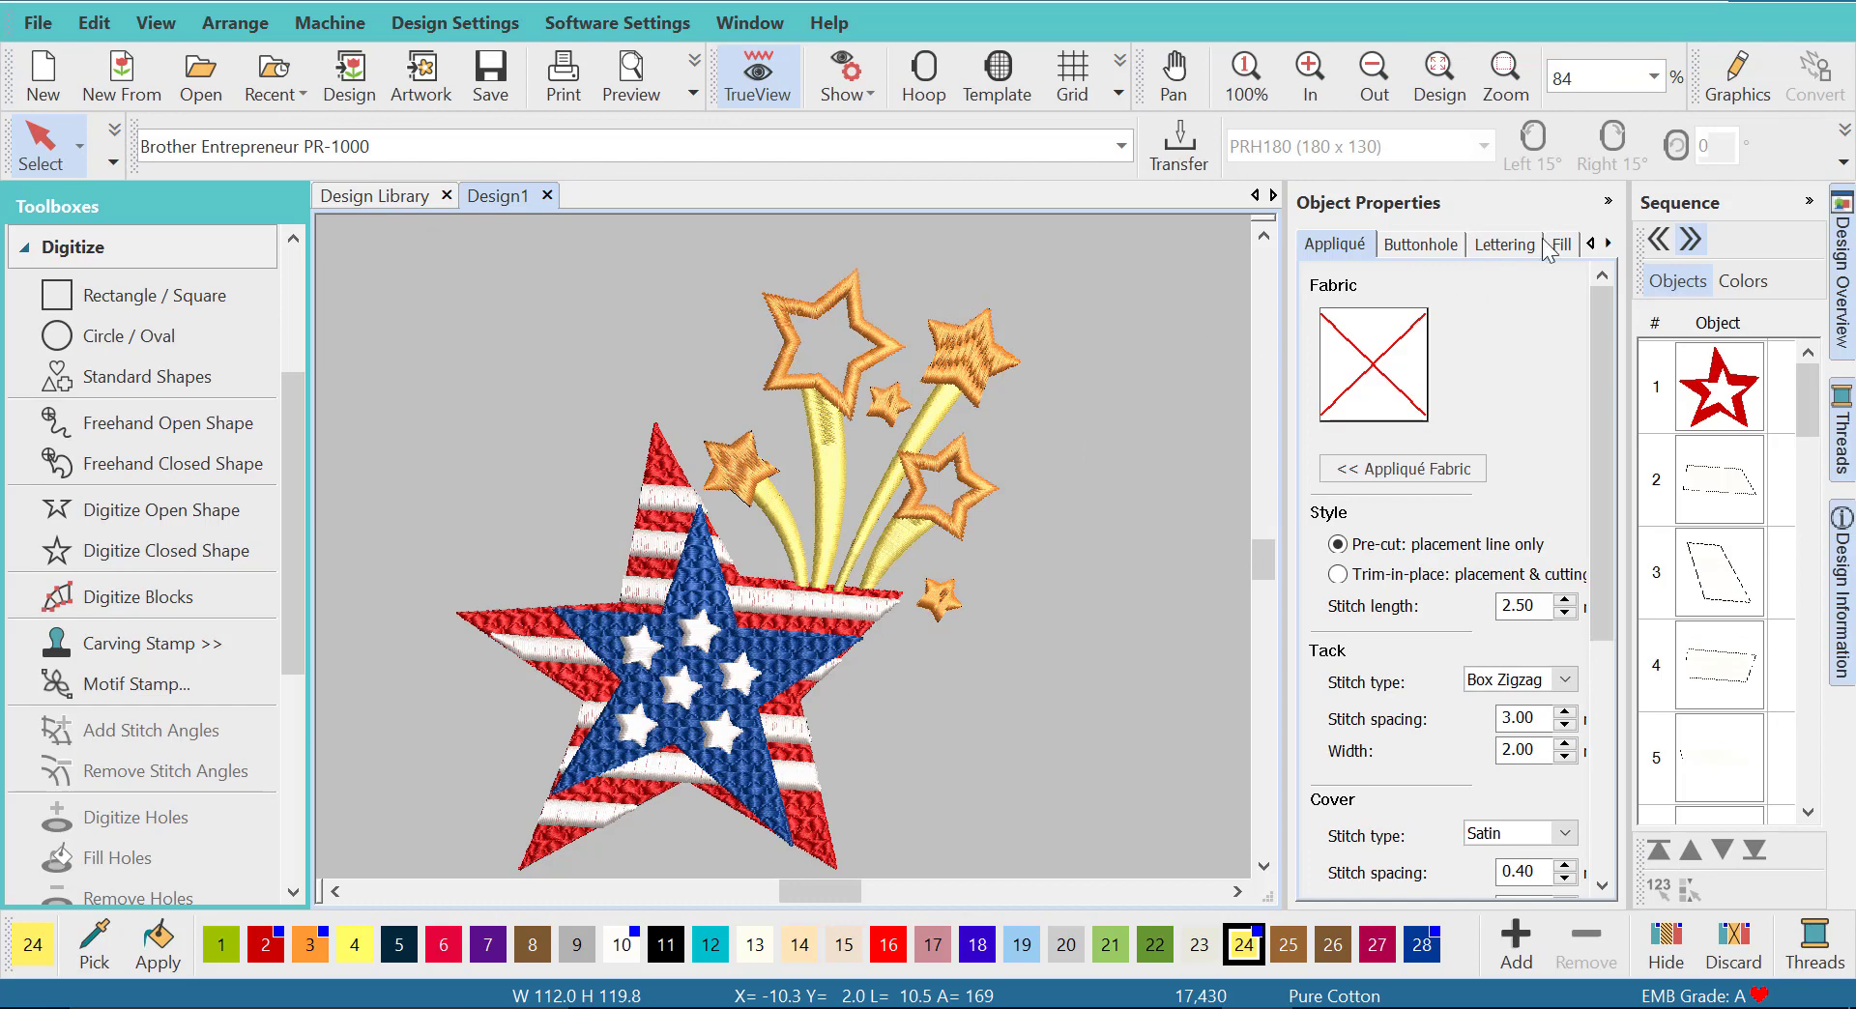
click(1608, 201)
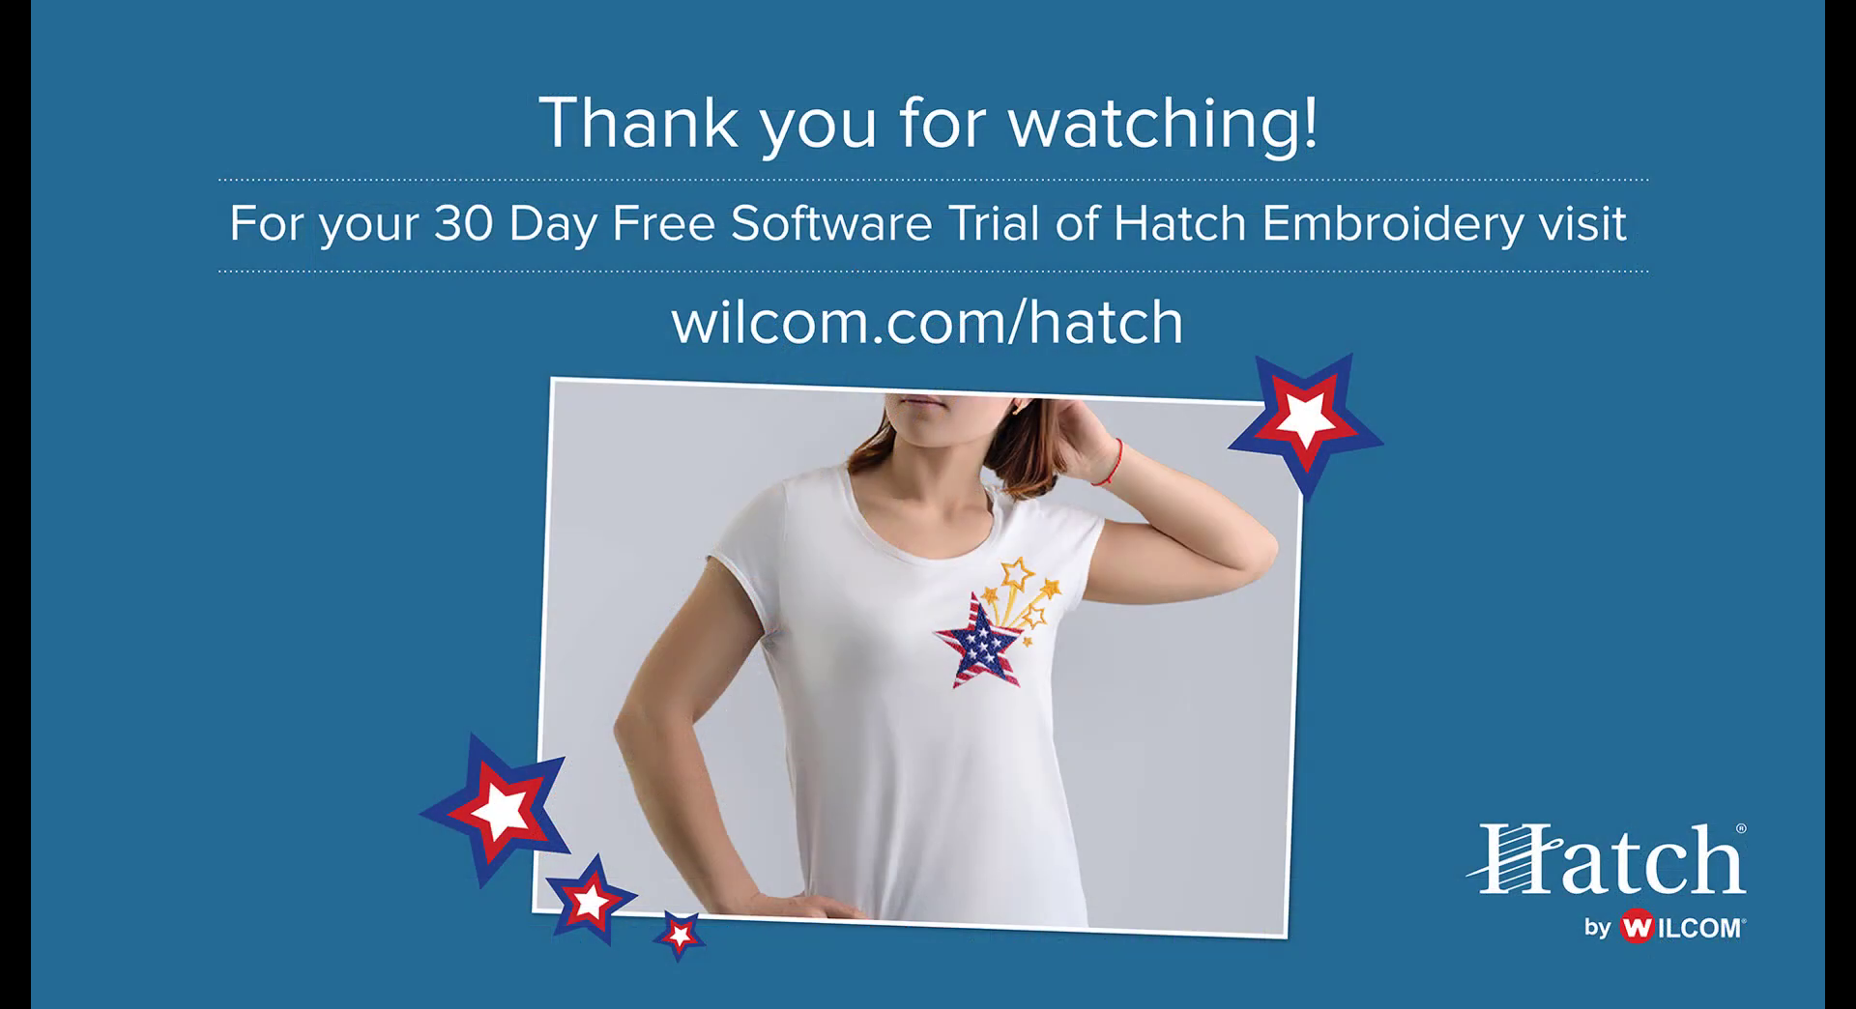